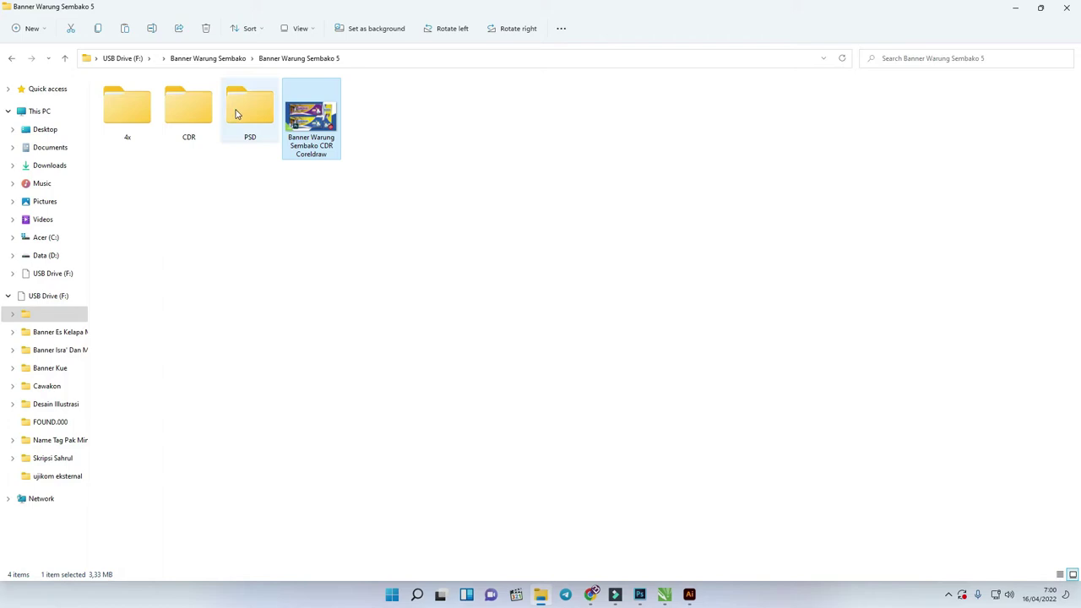
# Open the file Banner Warung 5_CDR from the CDR folder.
pyautogui.doubleClick(192, 112)
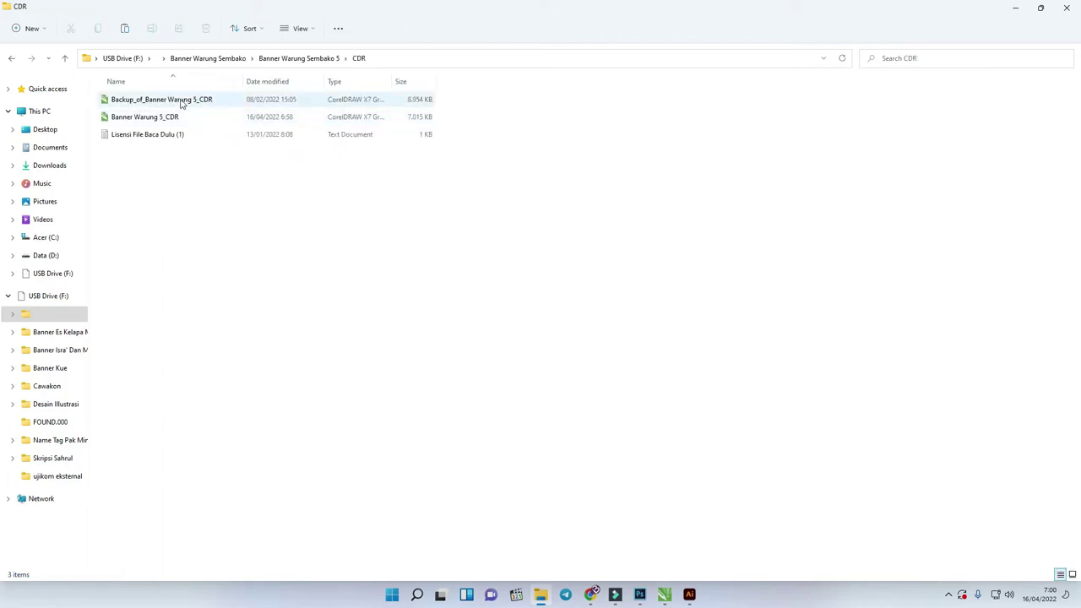
pyautogui.doubleClick(169, 117)
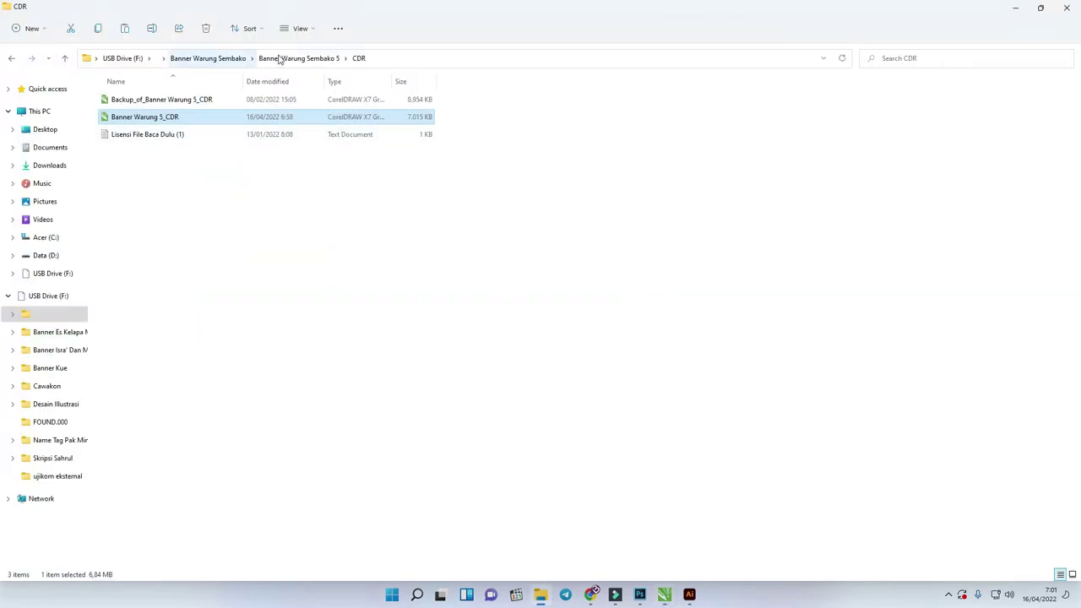
# Open Banner Warung 5-01, 5-02 and 5-03 together from the PSD folder of Banner Warung Sembako 5.
pyautogui.click(279, 58)
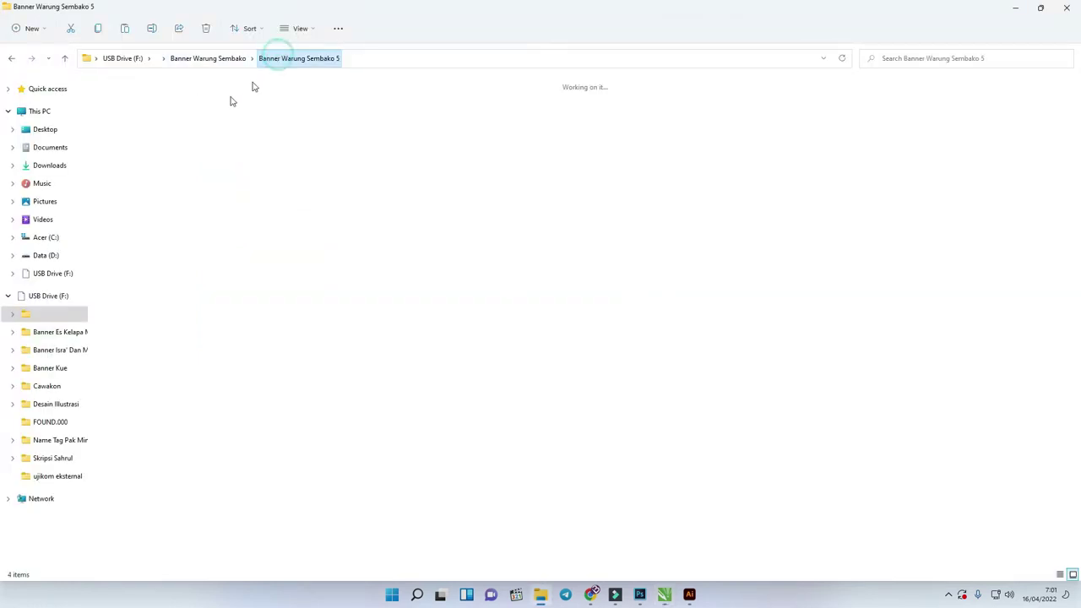
pyautogui.doubleClick(235, 108)
pyautogui.click(163, 101)
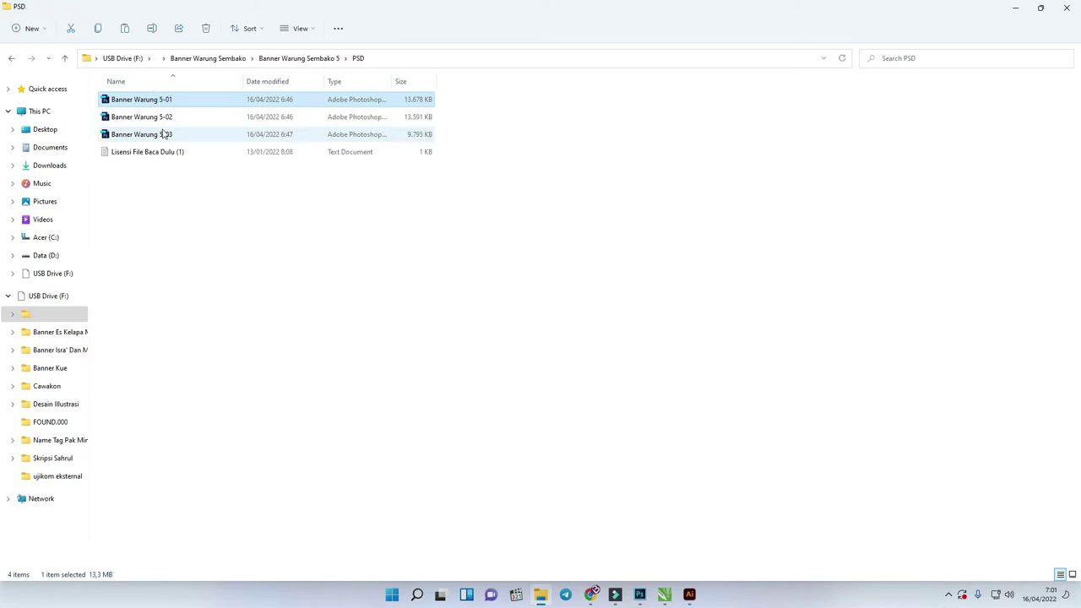
pyautogui.keyDown('shift'); pyautogui.click(165, 135); pyautogui.keyUp('shift')
pyautogui.rightClick(165, 135)
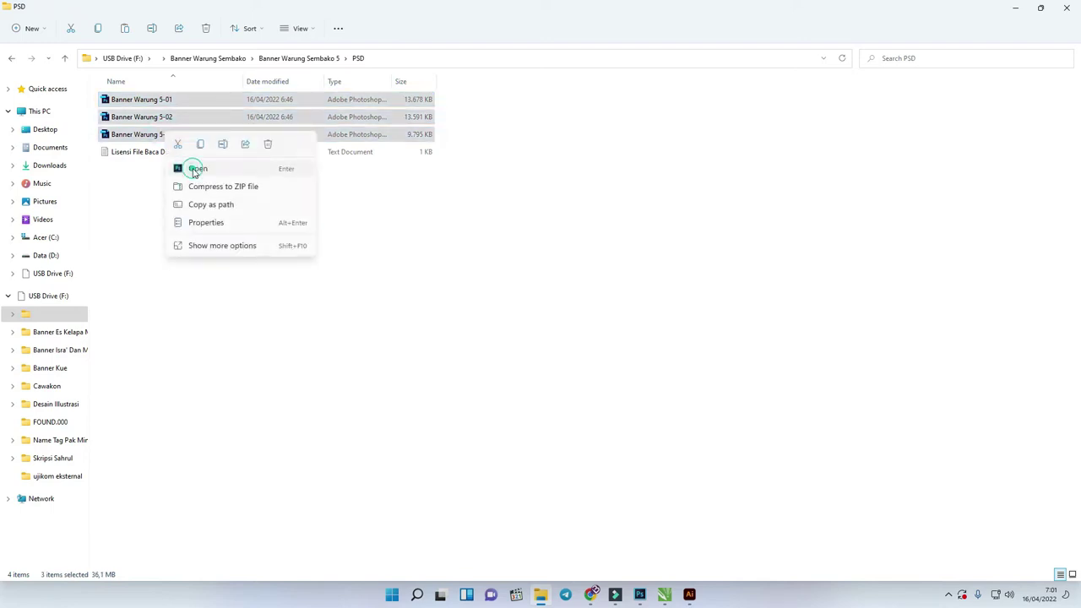
pyautogui.click(191, 167)
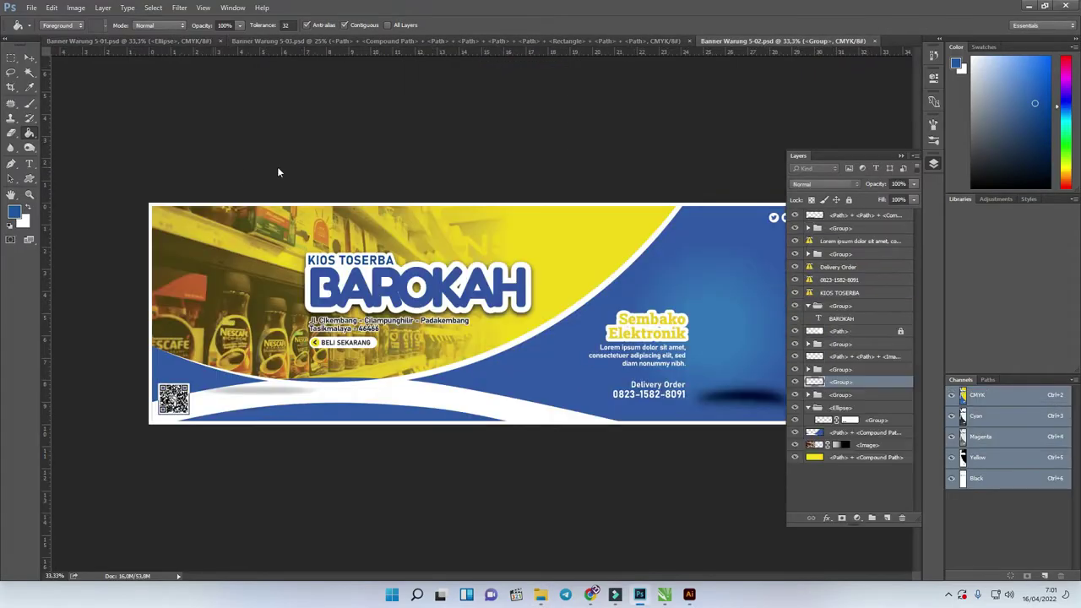
# Activate the Move tool and deselect the dark shadow layer in Banner Warung 5-02.
pyautogui.click(902, 157)
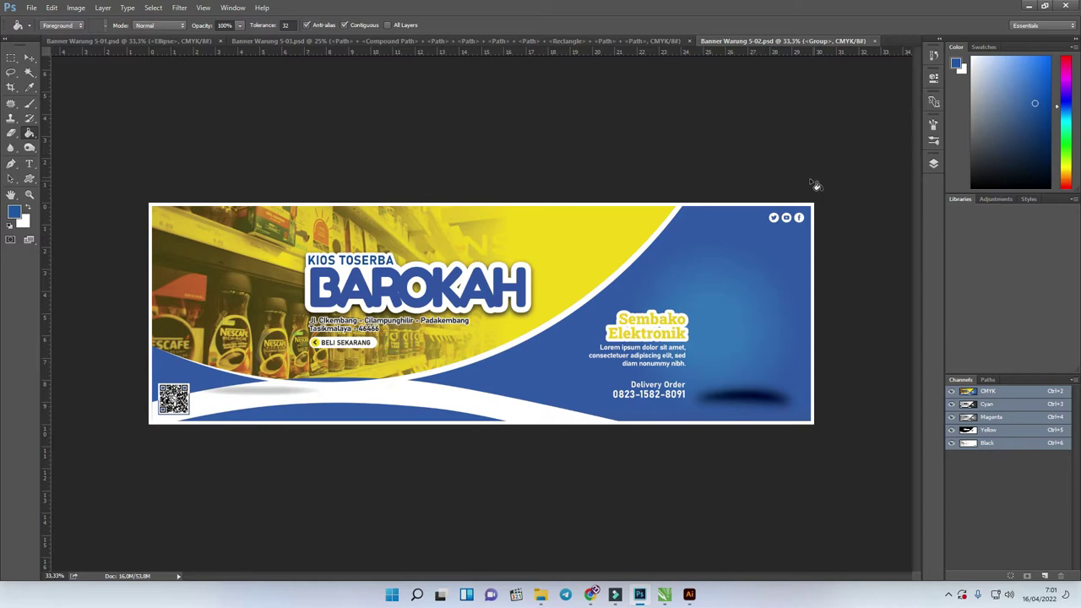
pyautogui.click(29, 58)
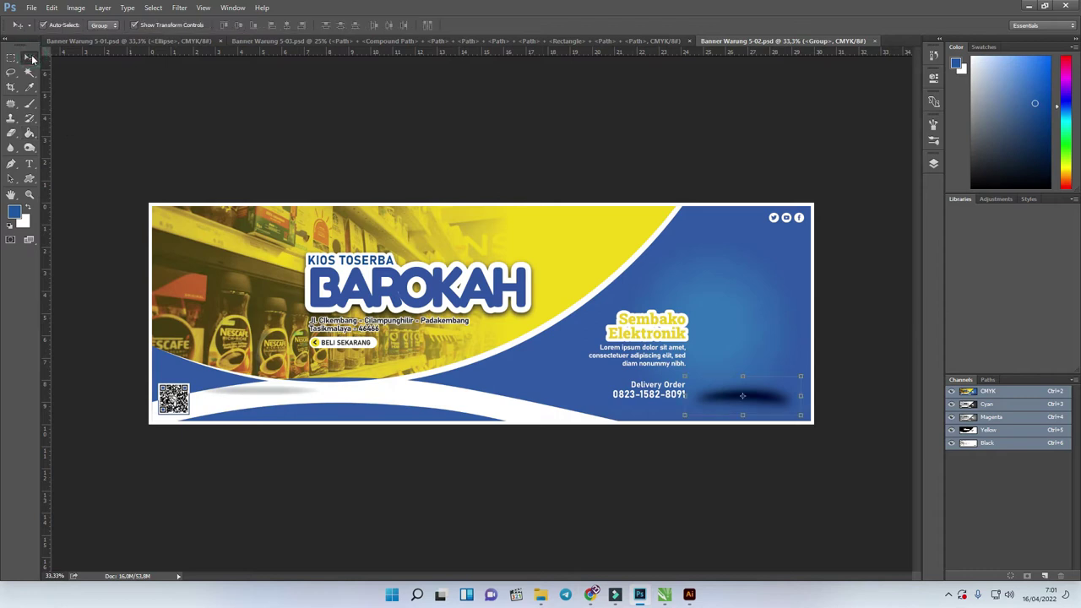
pyautogui.click(723, 123)
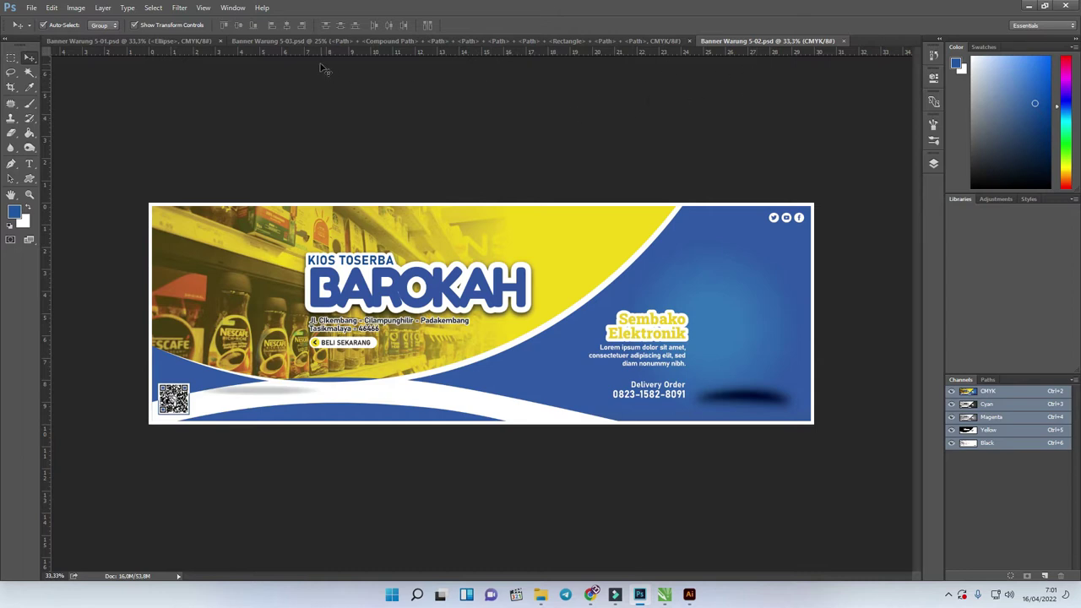
# Check the blue curved shape by hiding and showing its layer, and compare the design with the other two open banners.
pyautogui.click(930, 166)
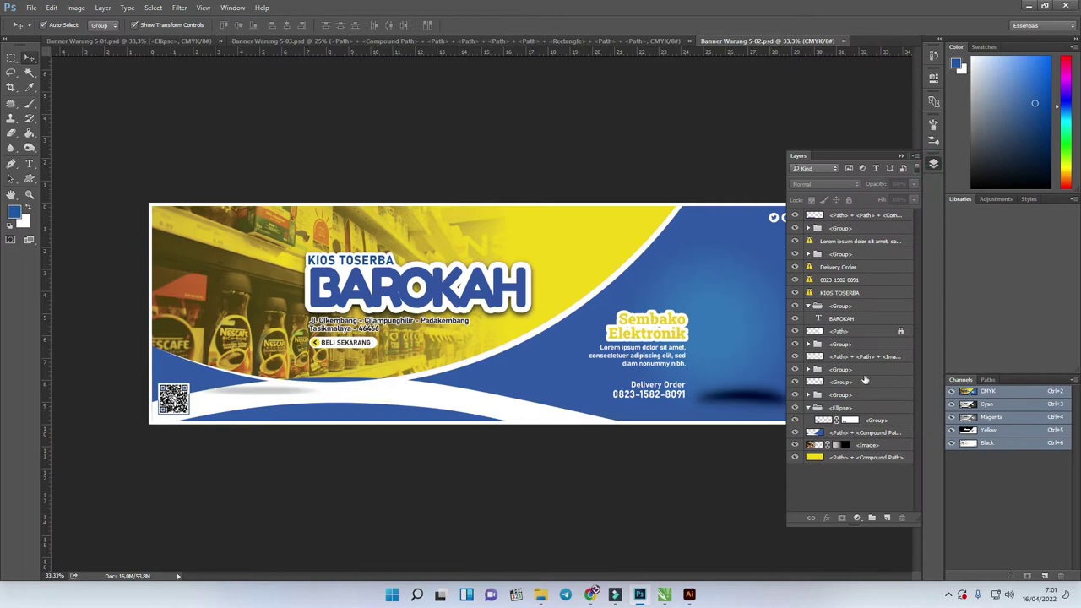
pyautogui.click(793, 433)
pyautogui.click(793, 433)
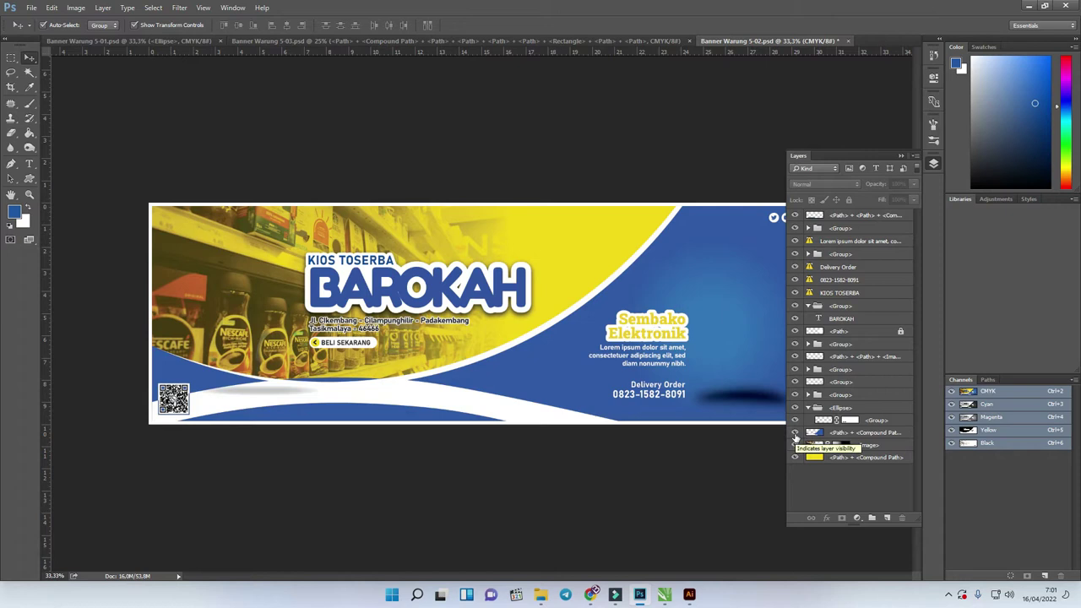
pyautogui.click(625, 41)
pyautogui.click(194, 43)
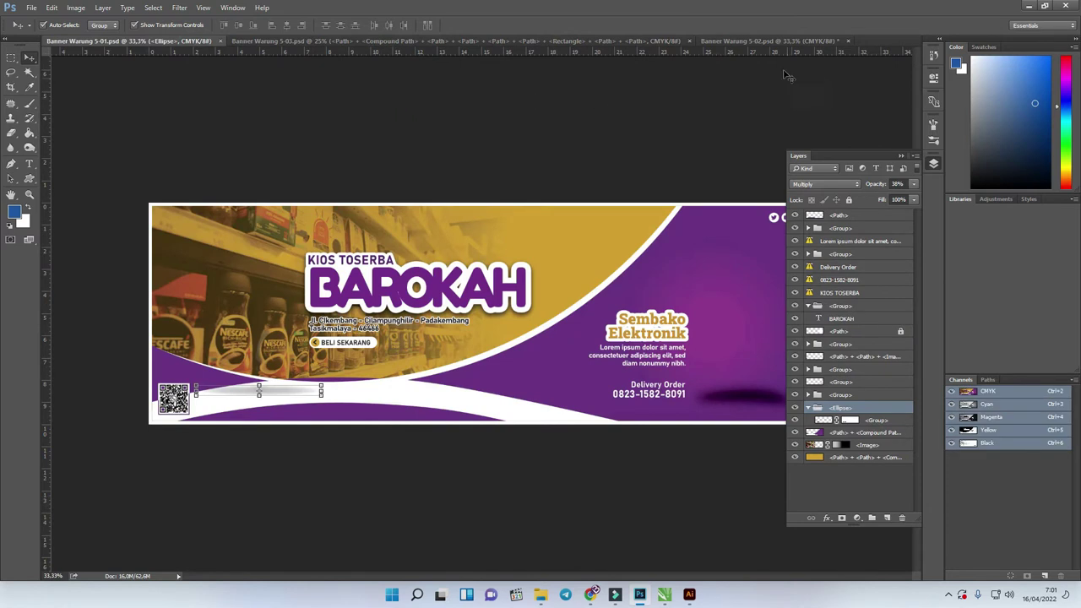
pyautogui.click(772, 44)
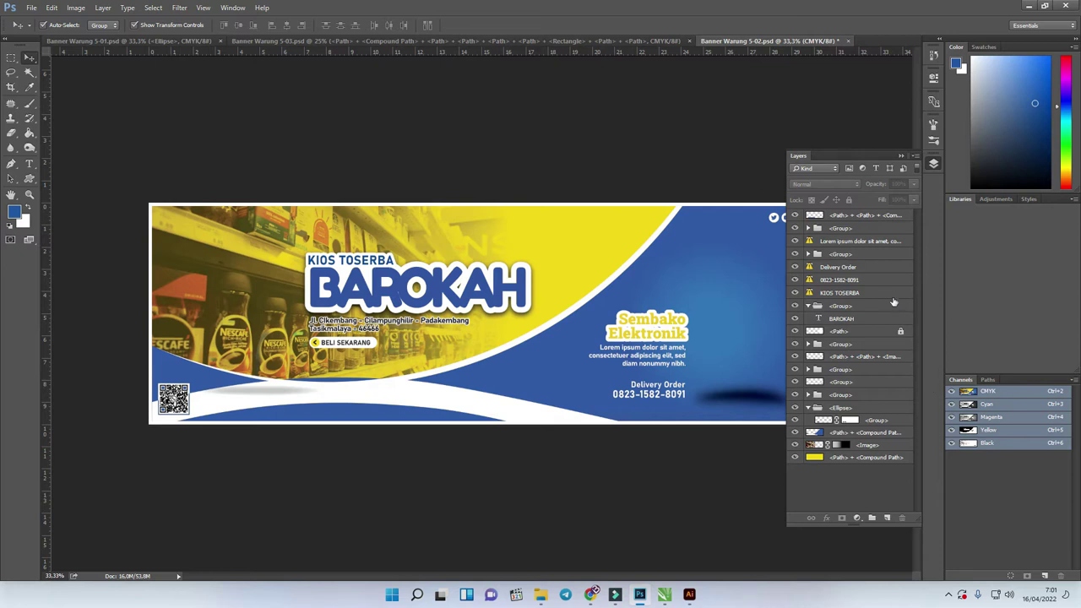
# Add a Hue/Saturation adjustment layer inside the <Ellipse> group with Hue set to +19.
pyautogui.click(871, 395)
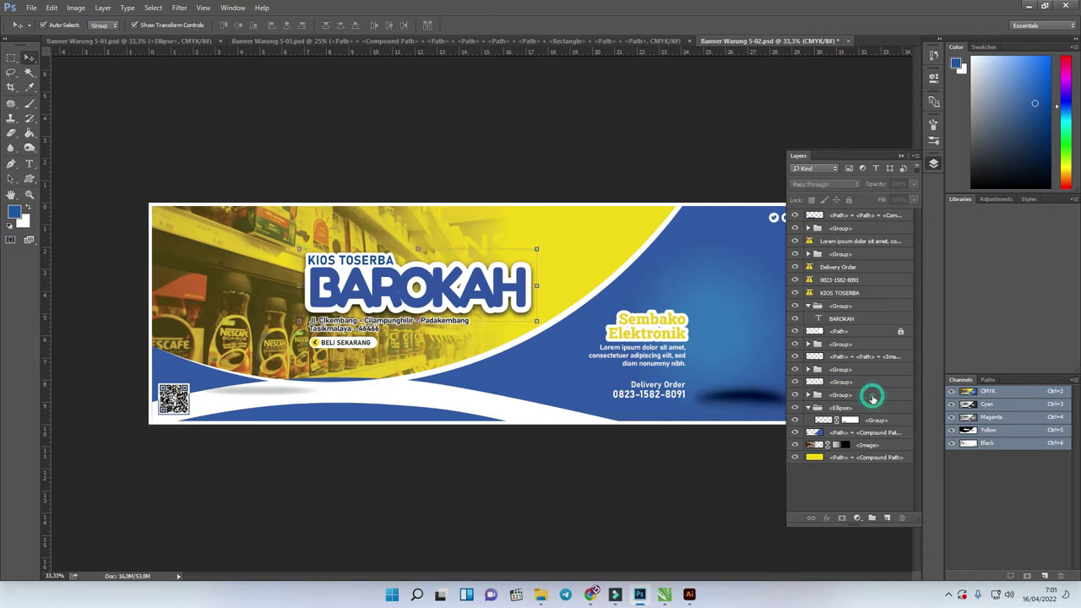
pyautogui.click(874, 408)
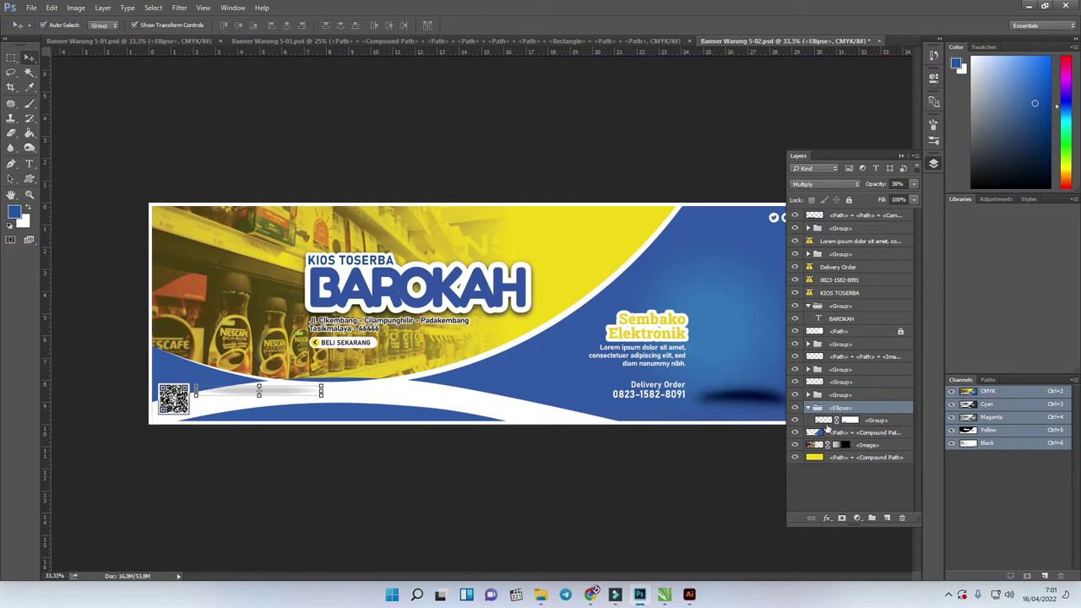
pyautogui.click(857, 518)
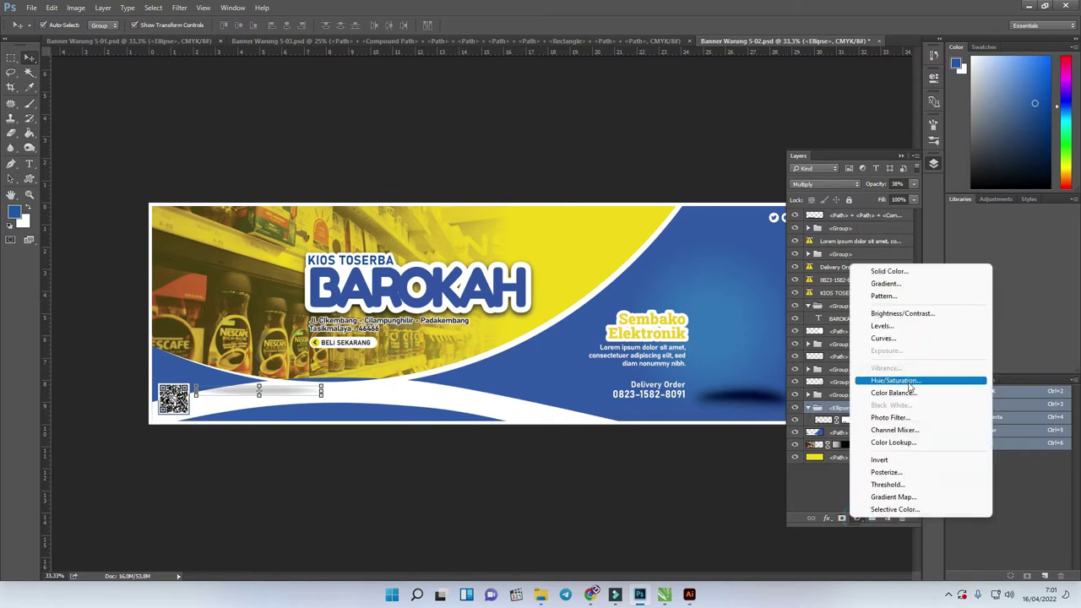
pyautogui.click(895, 381)
pyautogui.moveTo(835, 146)
pyautogui.mouseDown()
pyautogui.moveTo(812, 145)
pyautogui.moveTo(868, 146)
pyautogui.moveTo(849, 145)
pyautogui.mouseUp()
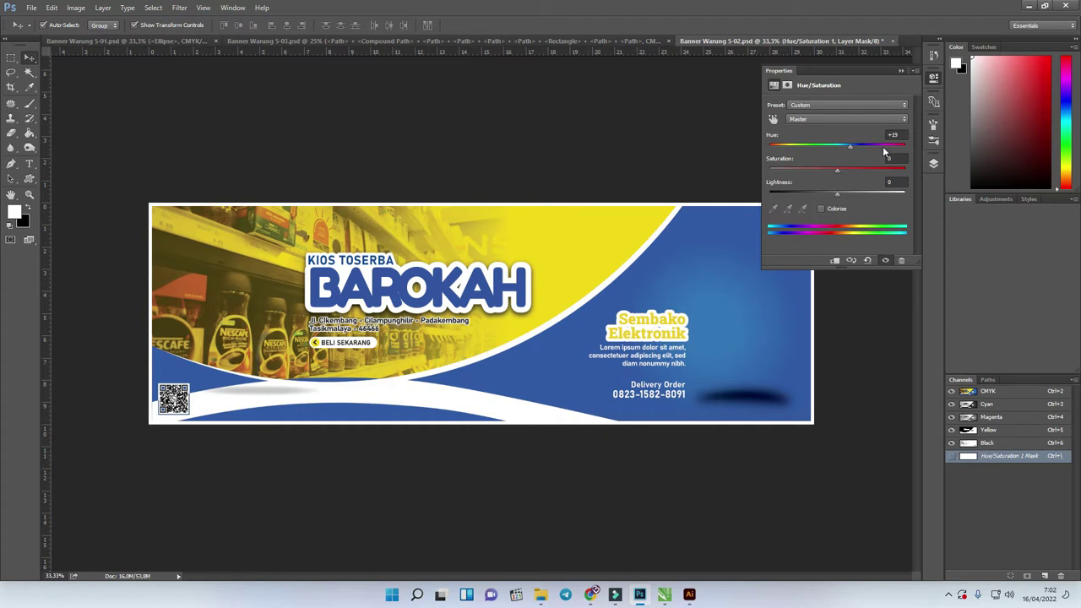
# Move the Hue/Saturation adjustment layer out of the <Ellipse> group to directly above the locked <Path> layer.
pyautogui.click(933, 163)
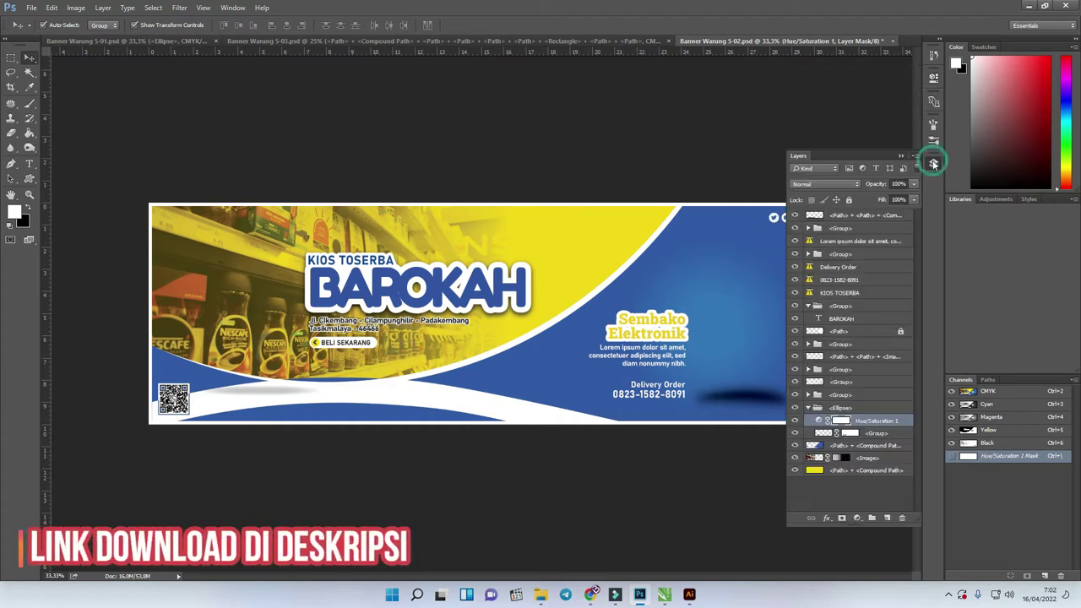
pyautogui.click(875, 424)
pyautogui.moveTo(875, 423); pyautogui.dragTo(861, 329)
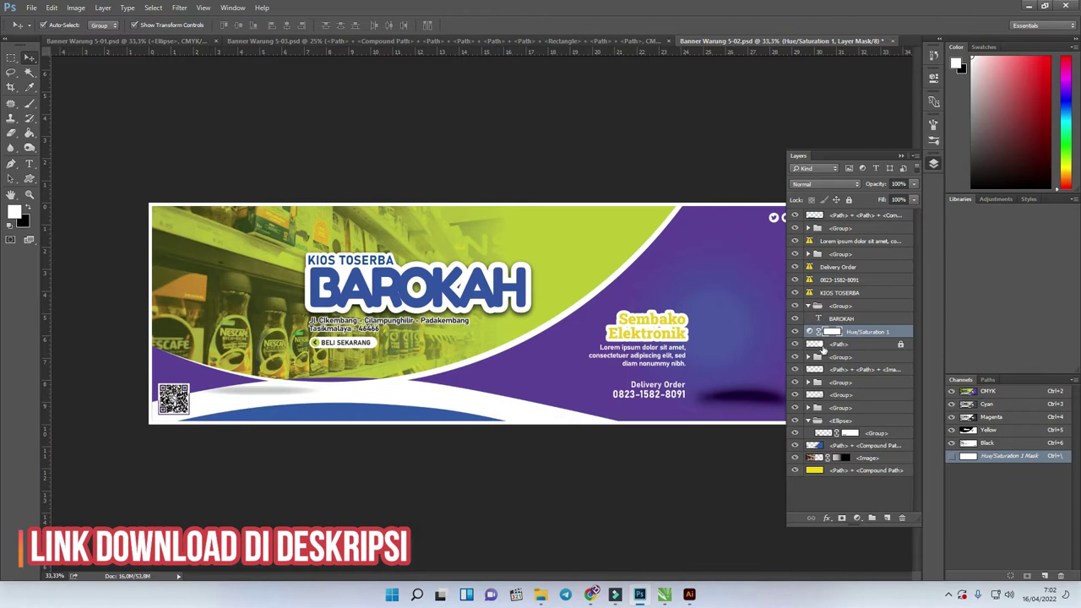
# Lower the hue of the Hue/Saturation adjustment layer and hide that layer.
pyautogui.doubleClick(816, 333)
pyautogui.moveTo(848, 146)
pyautogui.mouseDown()
pyautogui.moveTo(815, 150)
pyautogui.moveTo(841, 147)
pyautogui.moveTo(830, 147)
pyautogui.mouseUp()
pyautogui.click(935, 163)
pyautogui.click(794, 332)
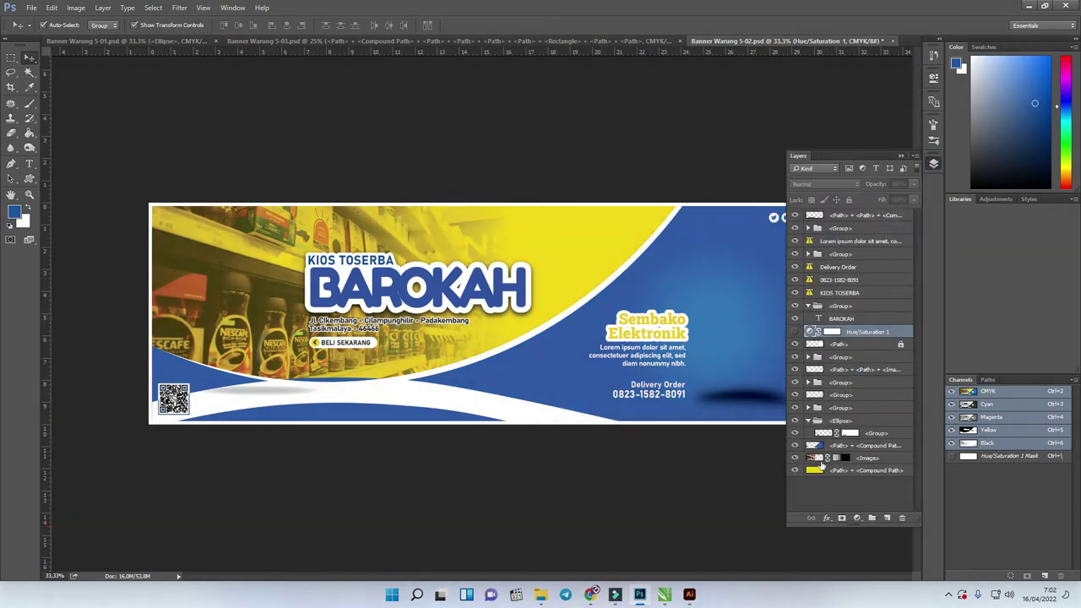
# Inspect the store shelf photo layer by hiding it and showing it again.
pyautogui.click(808, 459)
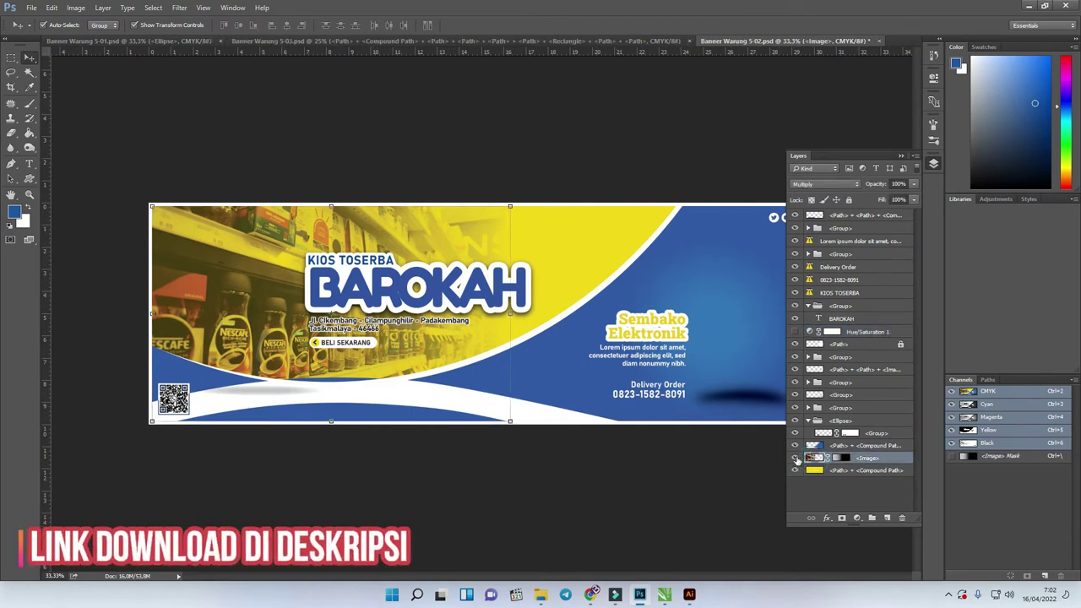
pyautogui.click(794, 457)
pyautogui.click(795, 457)
# Try moving the store shelf photo lower in the banner, undo the move and deselect the layer.
pyautogui.moveTo(236, 262); pyautogui.dragTo(228, 308)
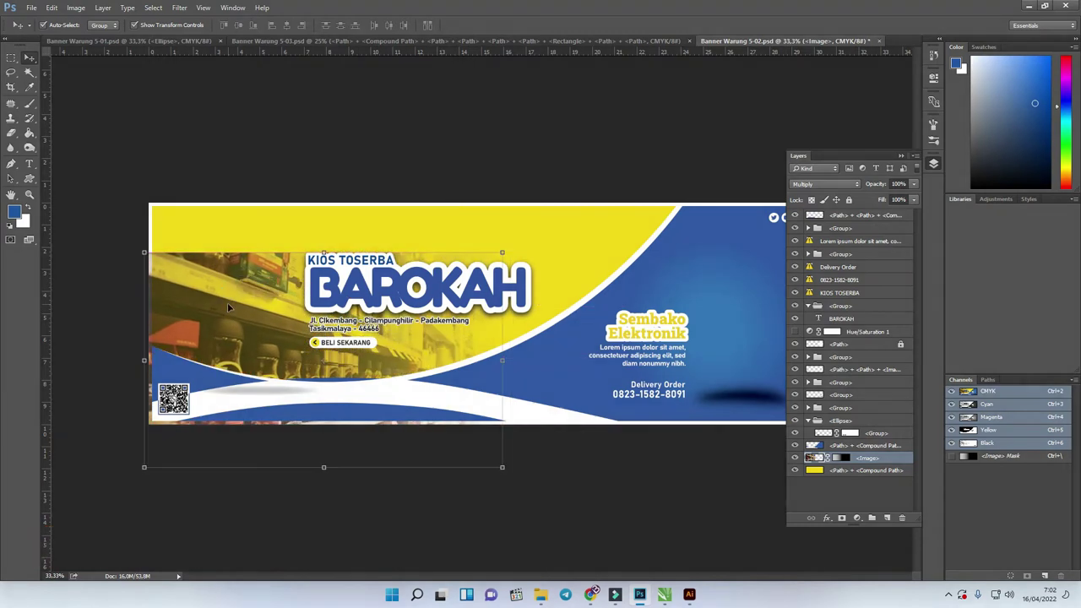
pyautogui.hotkey('ctrl', 'z')
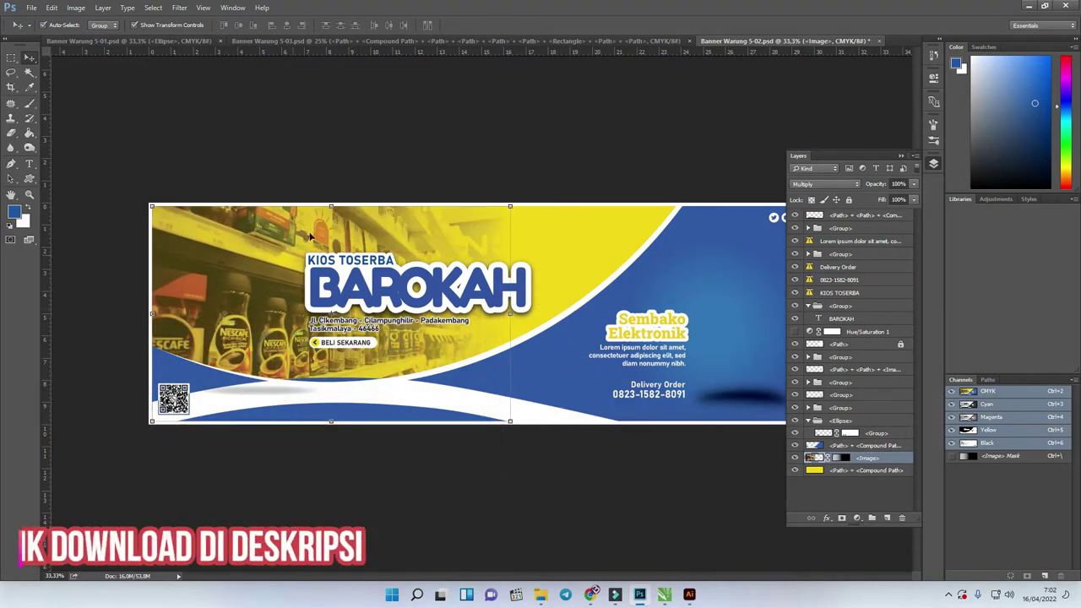
pyautogui.click(363, 161)
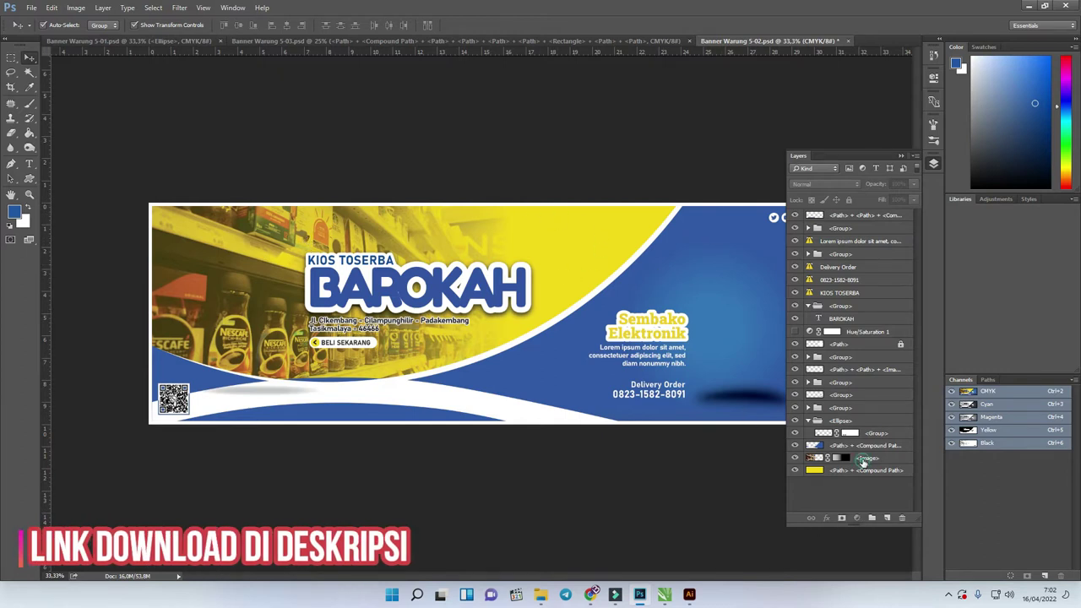
# Try shifting the store shelf photo up and to the right, and leave it deselected at its original position.
pyautogui.click(863, 460)
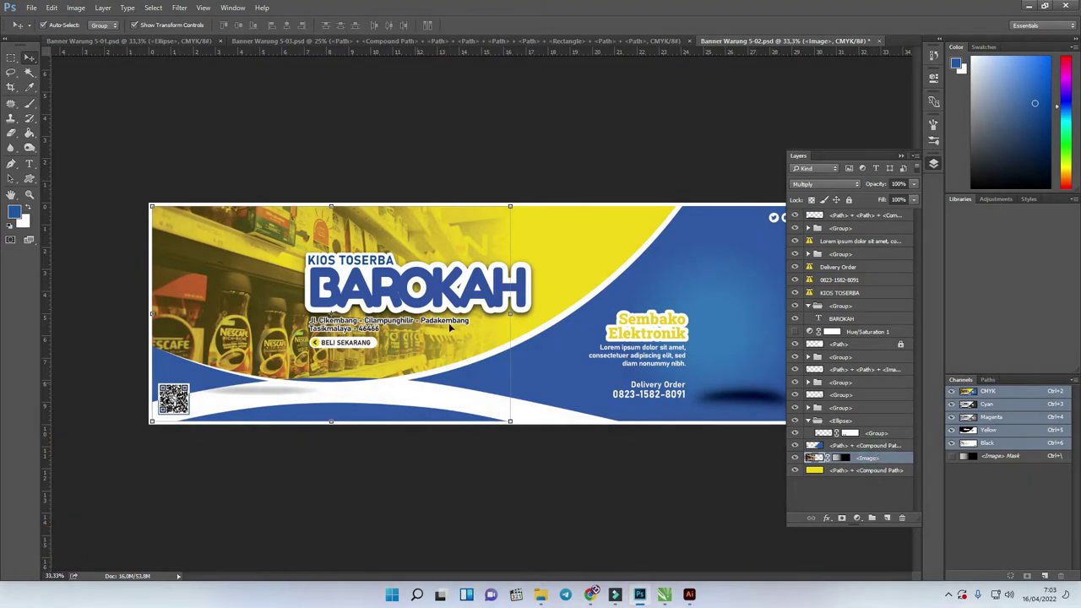
pyautogui.click(255, 243)
pyautogui.moveTo(255, 244); pyautogui.dragTo(318, 210)
pyautogui.click(485, 144)
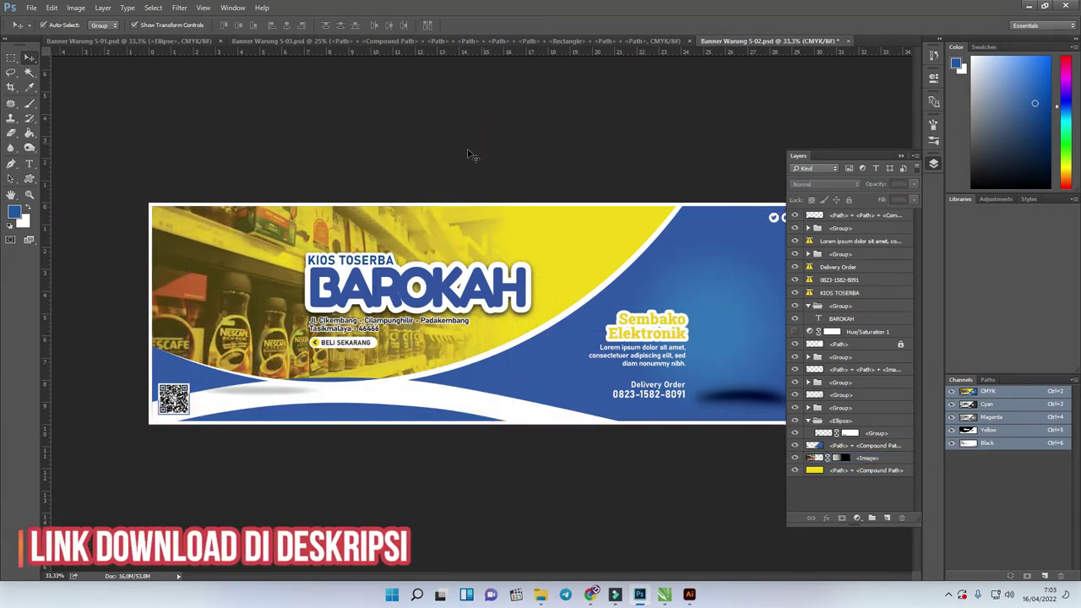
# Switch to File Explorer, open the png folder in Banner Warung Sembako and select the product images.
pyautogui.click(901, 156)
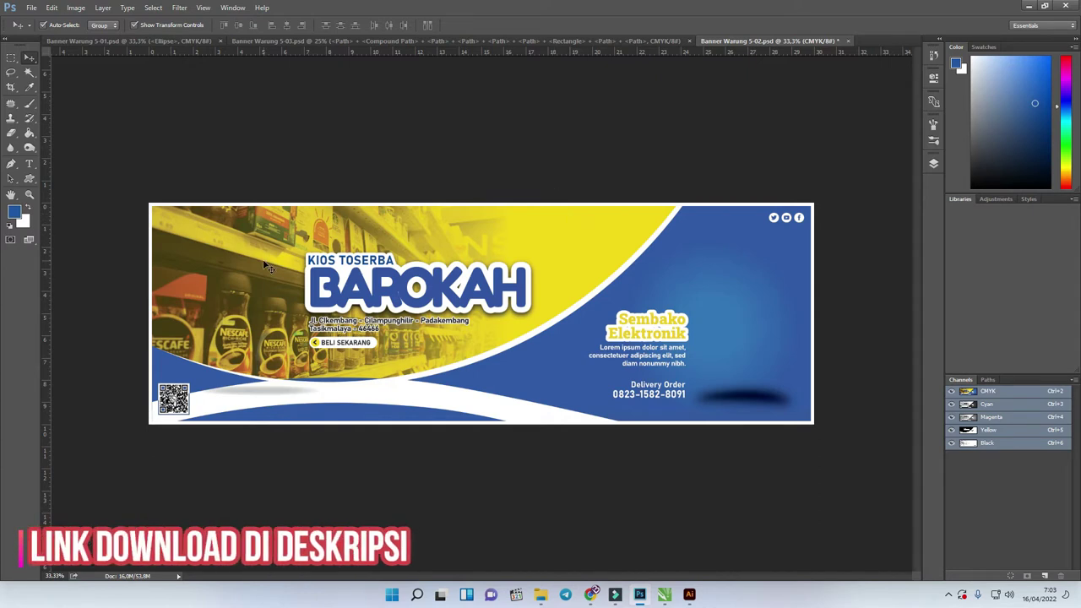
pyautogui.click(540, 595)
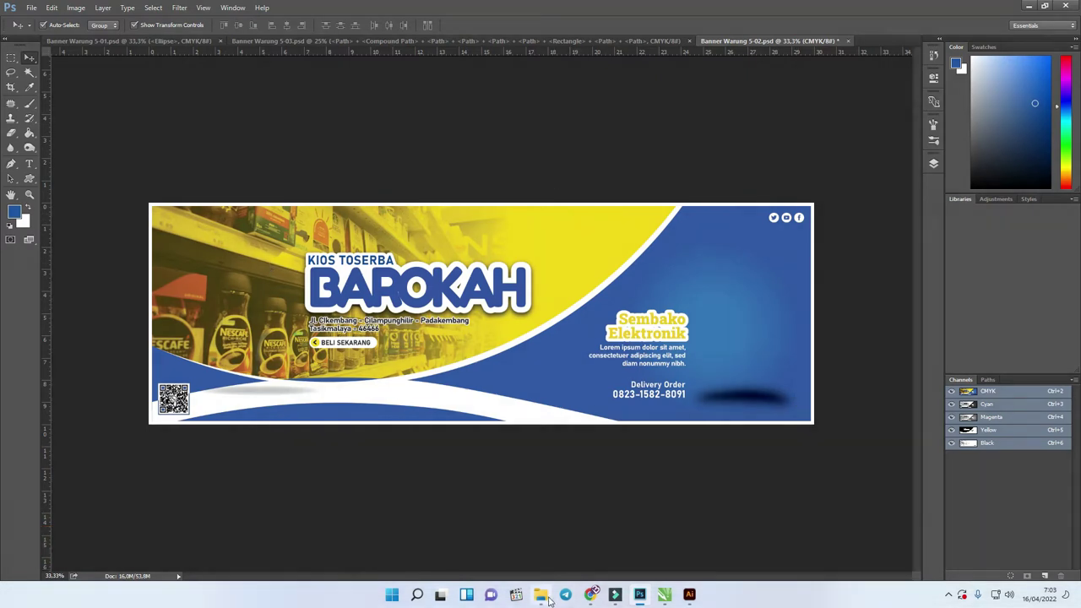
pyautogui.click(222, 59)
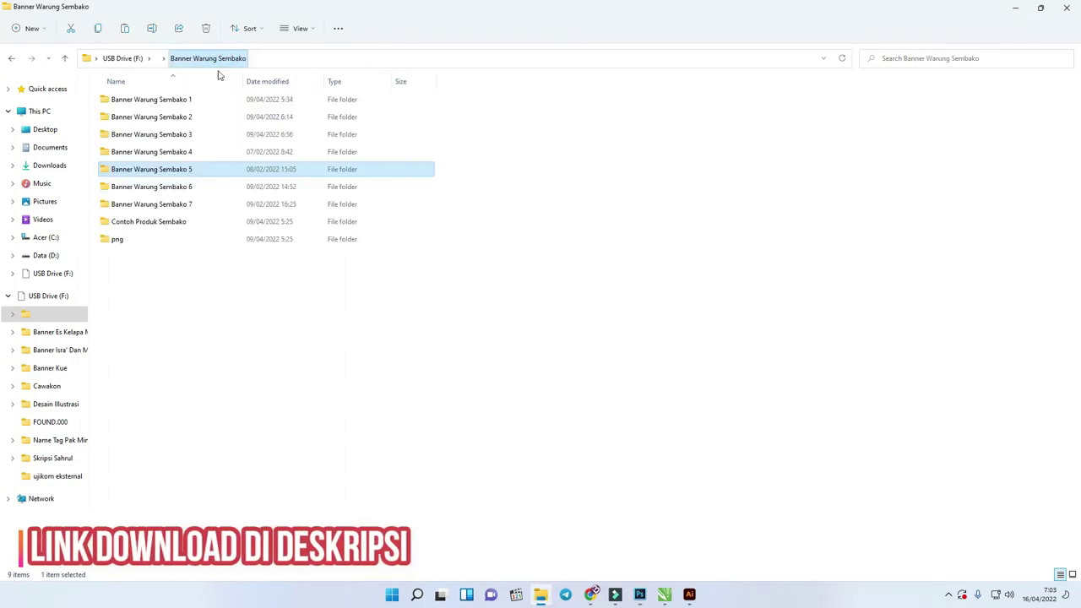
pyautogui.doubleClick(131, 241)
pyautogui.moveTo(593, 184); pyautogui.dragTo(137, 80)
# Place the product images produk 1 to 5 and produk 7 into Banner Warung 5-02 at their default size.
pyautogui.moveTo(442, 115); pyautogui.dragTo(561, 267)
pyautogui.hotkey('alt', 'Tab')
pyautogui.press('Return')
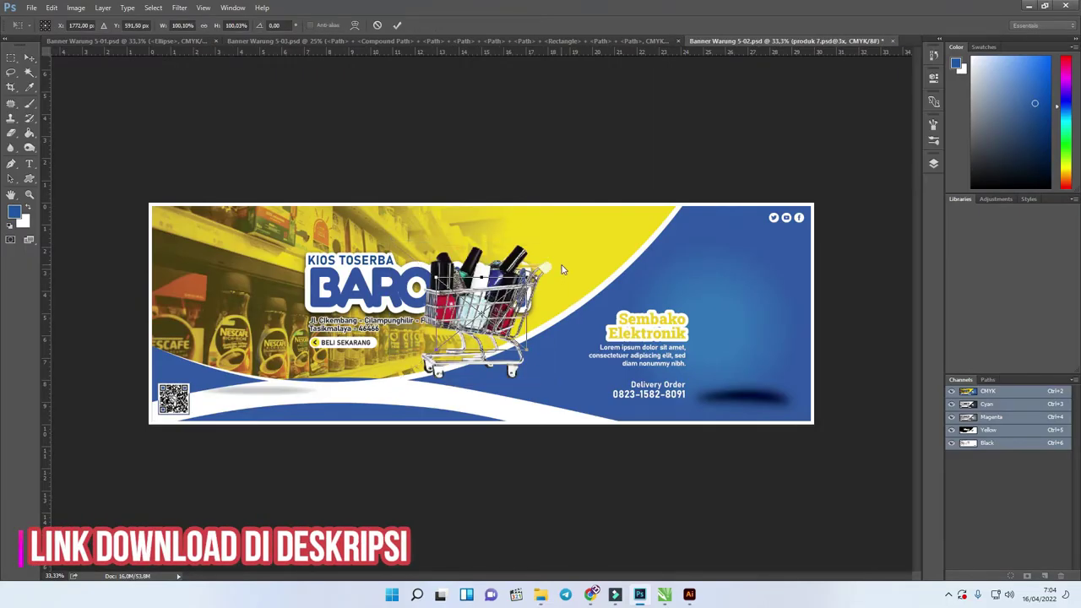
pyautogui.press('Return')
pyautogui.press('Return')
pyautogui.press('Return')
pyautogui.press('Return')
pyautogui.press('Return')
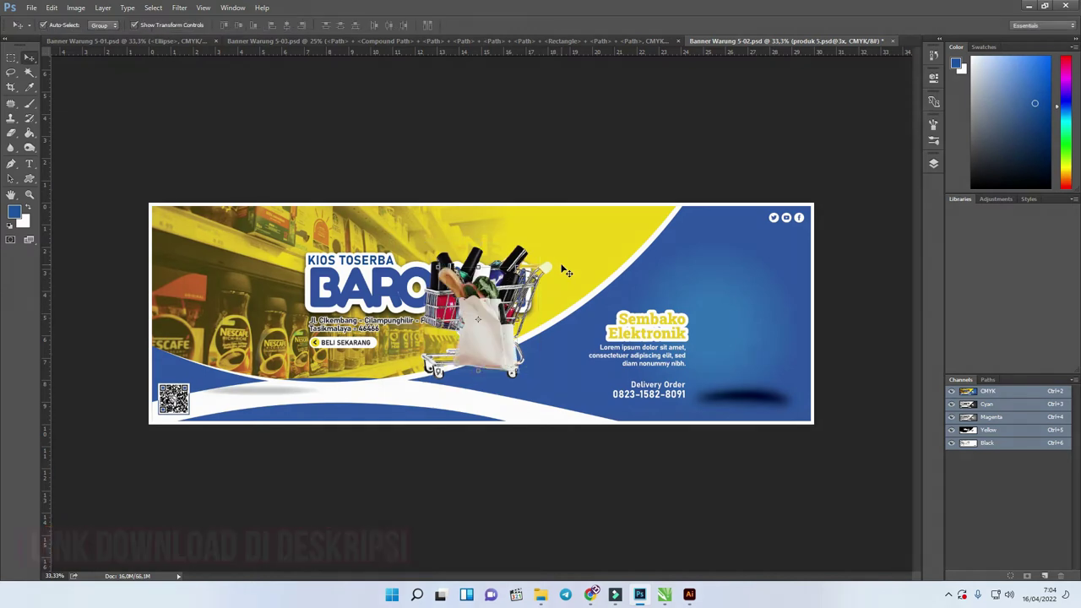
pyautogui.press('Return')
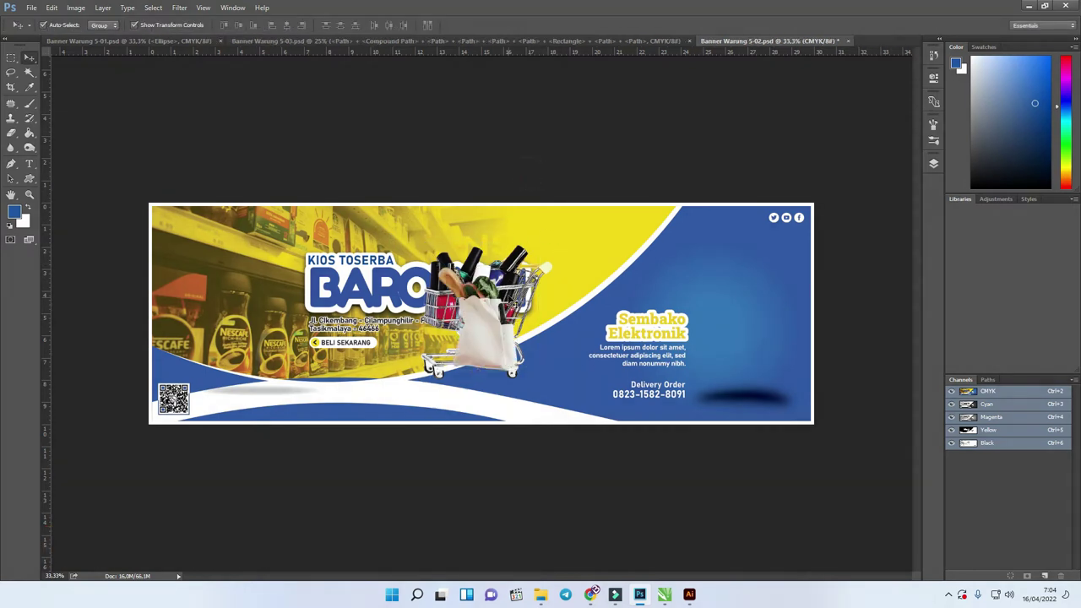
# Move the shopping cart image, produk 7, to the area left of the BAROKAH title, above the QR code.
pyautogui.click(933, 165)
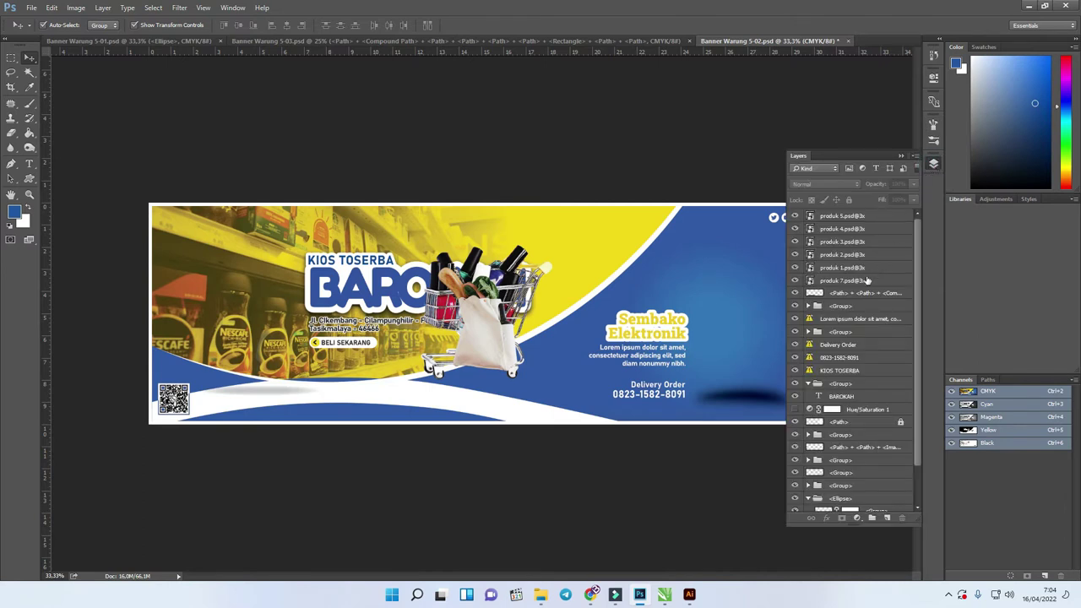
pyautogui.click(536, 274)
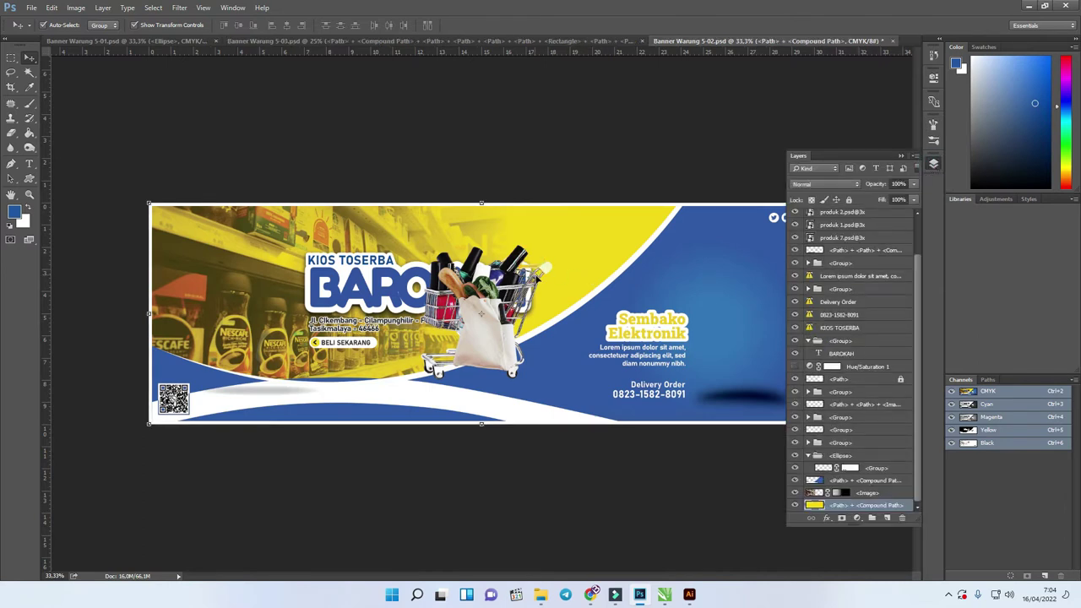
pyautogui.click(539, 275)
pyautogui.moveTo(545, 273); pyautogui.dragTo(287, 264)
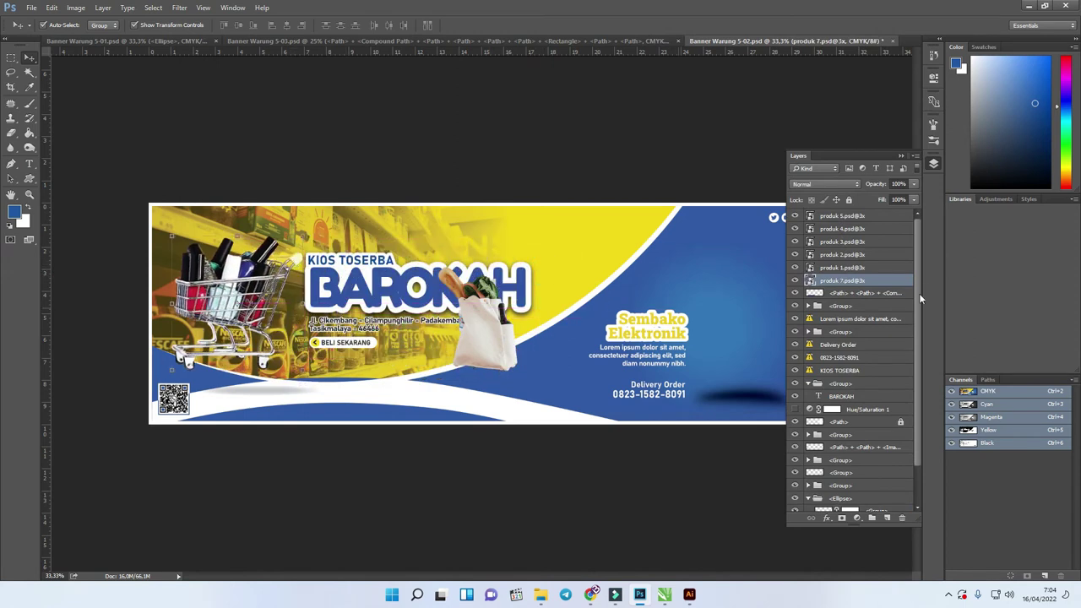
# Group the layers produk 1 to produk 5, leaving produk 7 out of the group.
pyautogui.keyDown('shift'); pyautogui.click(873, 215); pyautogui.keyUp('shift')
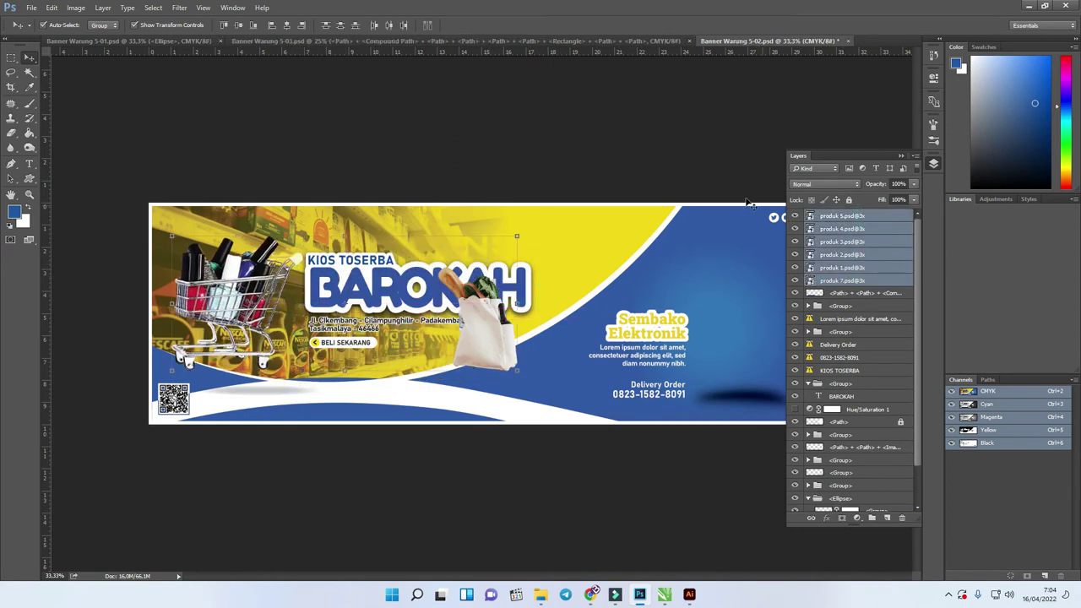
pyautogui.click(710, 166)
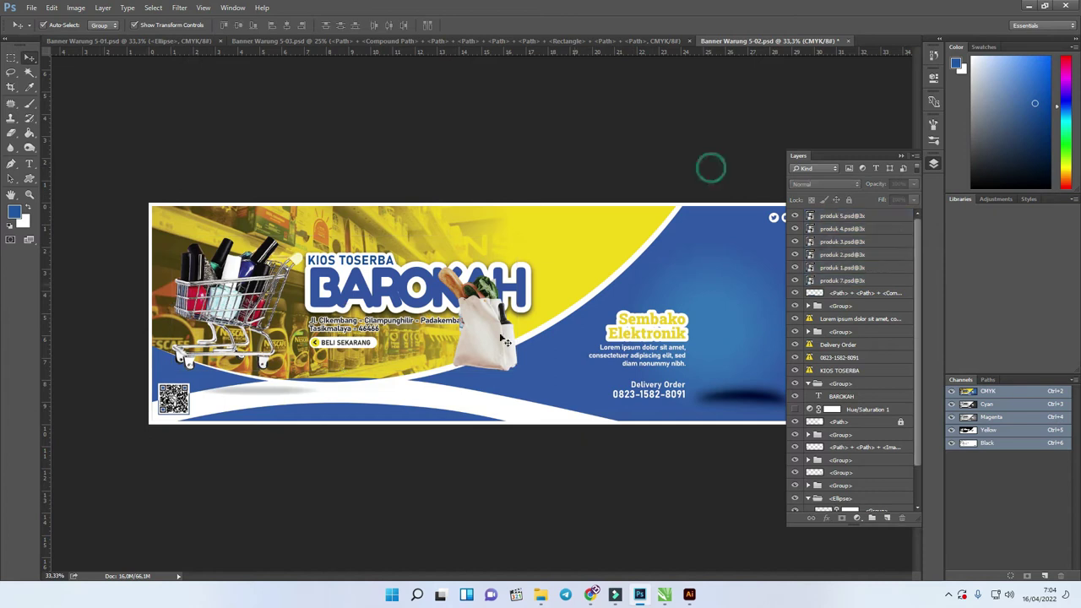
pyautogui.click(872, 267)
pyautogui.keyDown('shift'); pyautogui.click(863, 217); pyautogui.keyUp('shift')
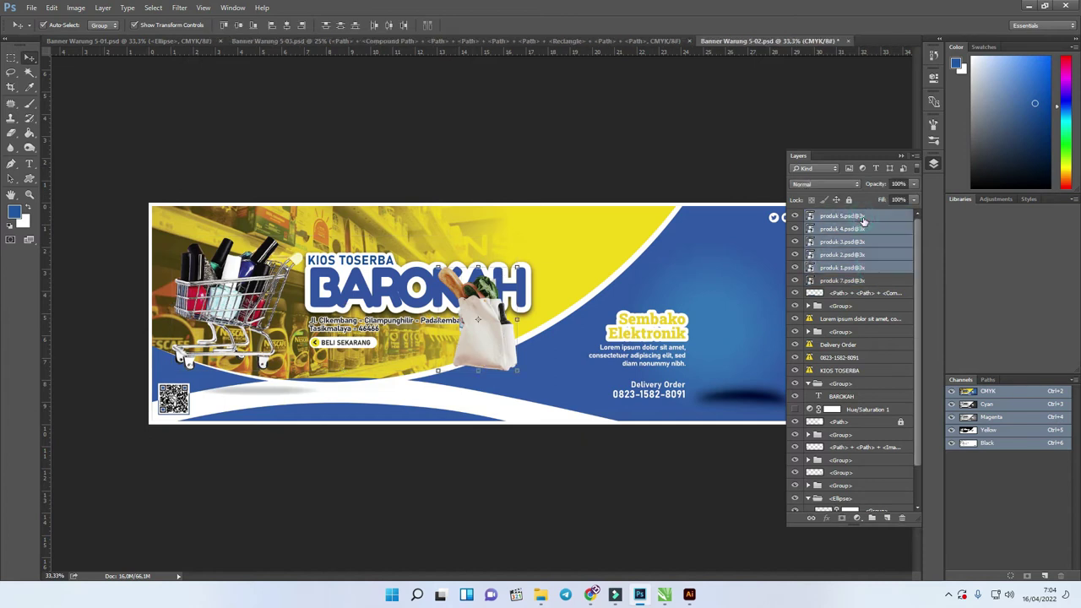
pyautogui.hotkey('ctrl', 'g')
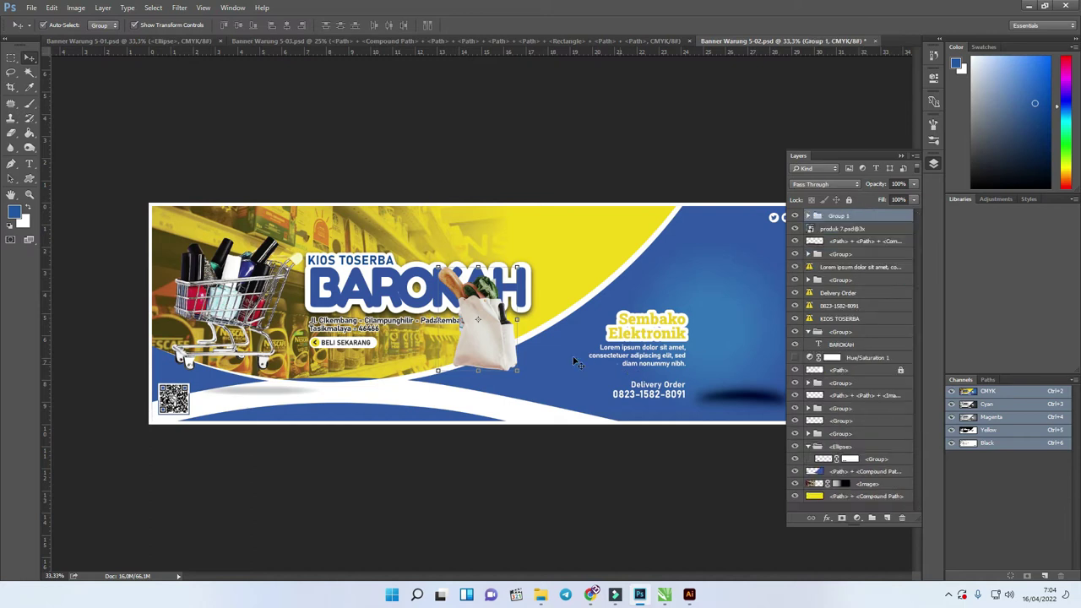
# Move the product group beside the Sembako Elektronik text, onto the blue area's shadow, and enlarge it to about 121%.
pyautogui.scroll(-2, 515, 321)
pyautogui.moveTo(495, 329); pyautogui.dragTo(711, 348)
pyautogui.moveTo(728, 299); pyautogui.dragTo(733, 278)
pyautogui.moveTo(703, 351); pyautogui.dragTo(706, 351)
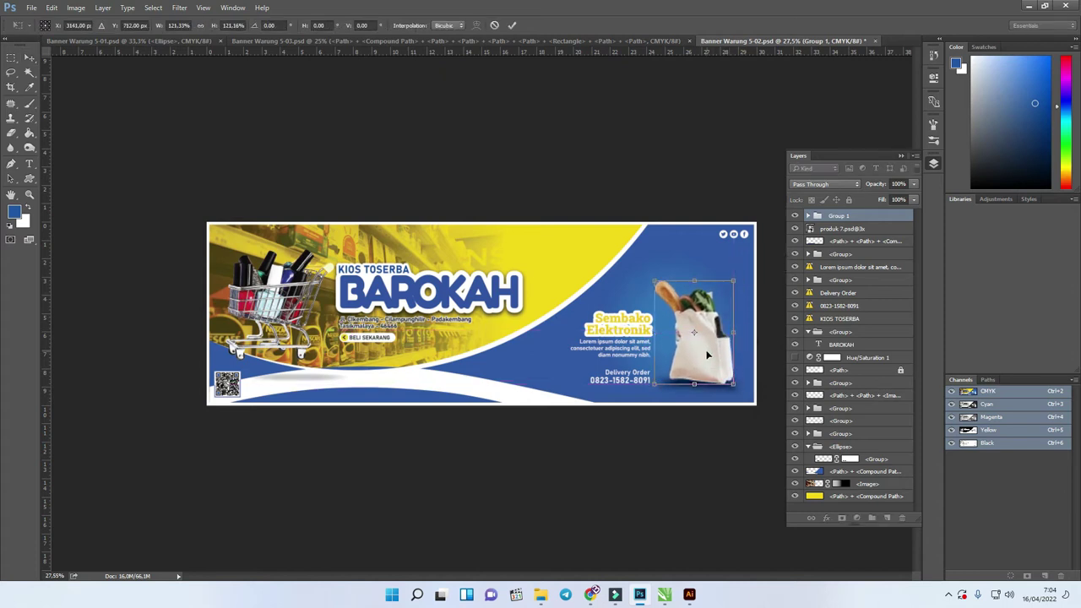
pyautogui.press('Return')
pyautogui.hotkey('ctrl', '+')
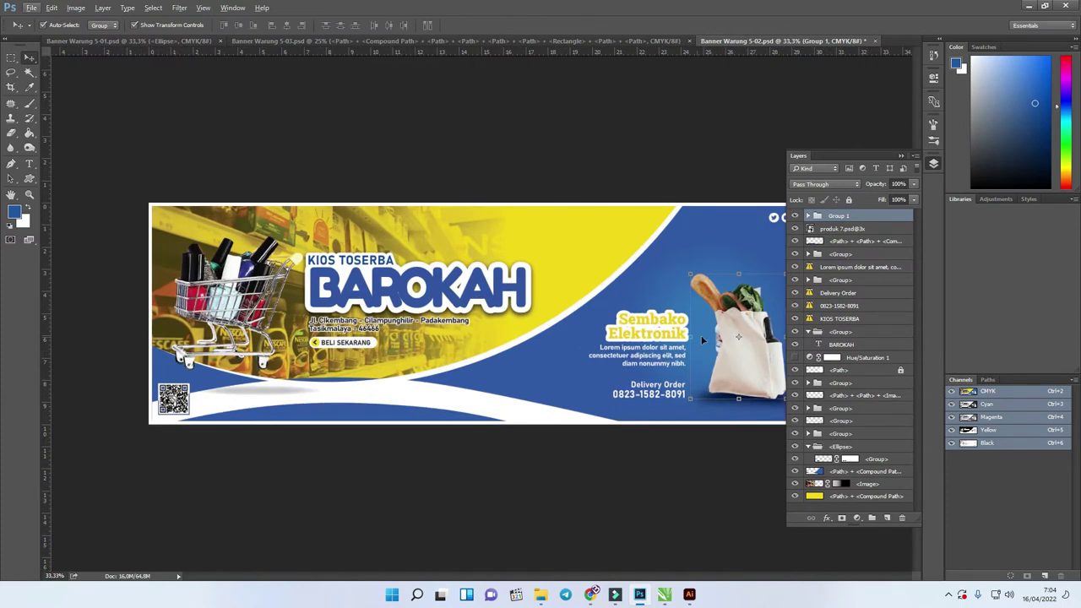
# Move the product group down the layer order to sit directly below the locked path layer.
pyautogui.click(667, 287)
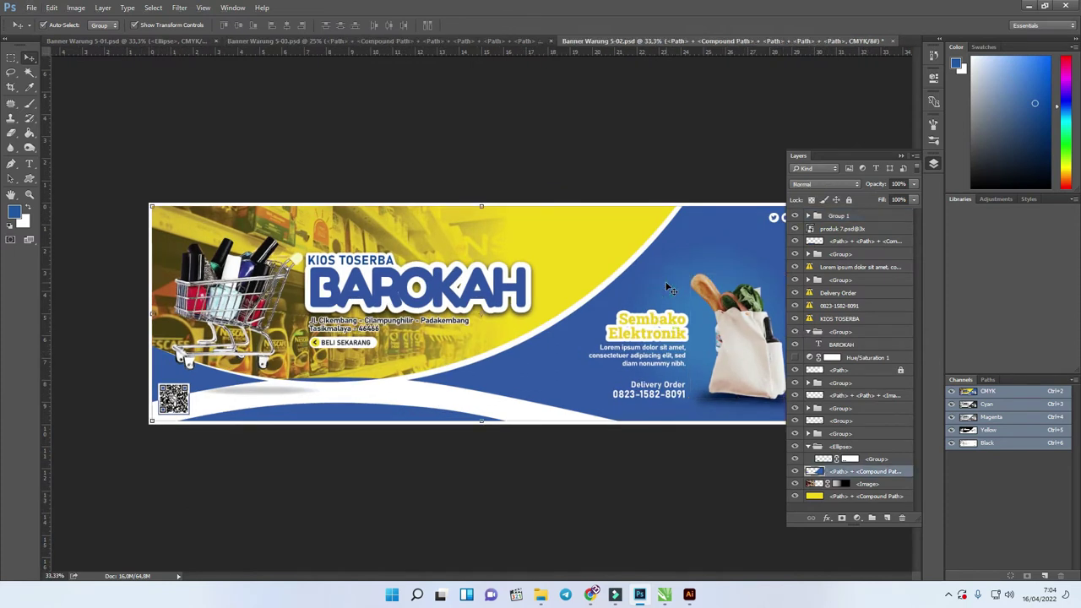
pyautogui.click(748, 338)
pyautogui.moveTo(873, 216); pyautogui.dragTo(874, 275)
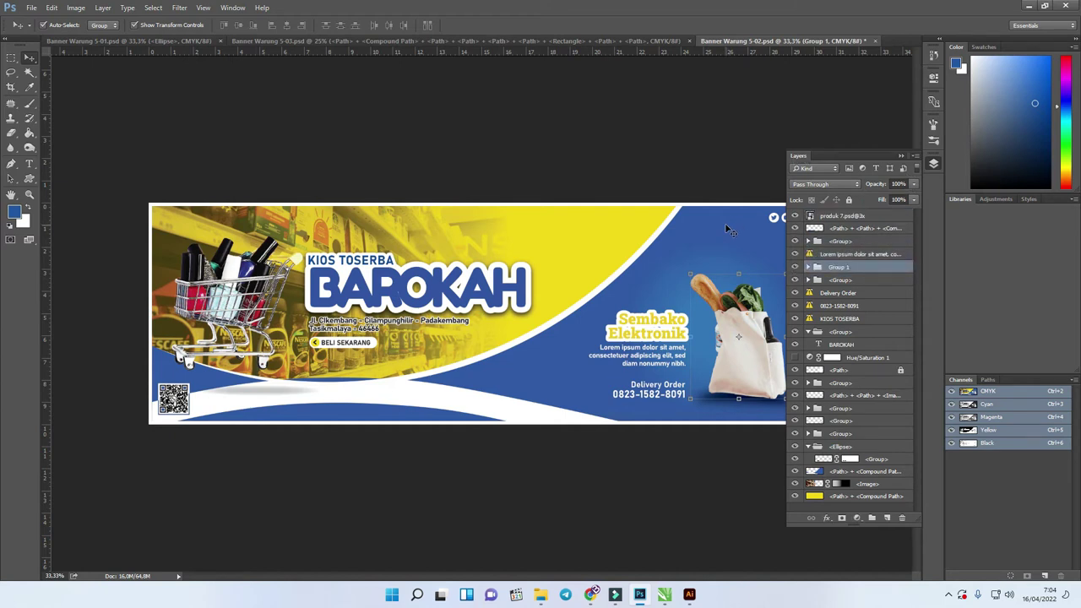
pyautogui.scroll(-1, 728, 229)
pyautogui.moveTo(850, 269); pyautogui.dragTo(863, 375)
pyautogui.scroll(2, 720, 342)
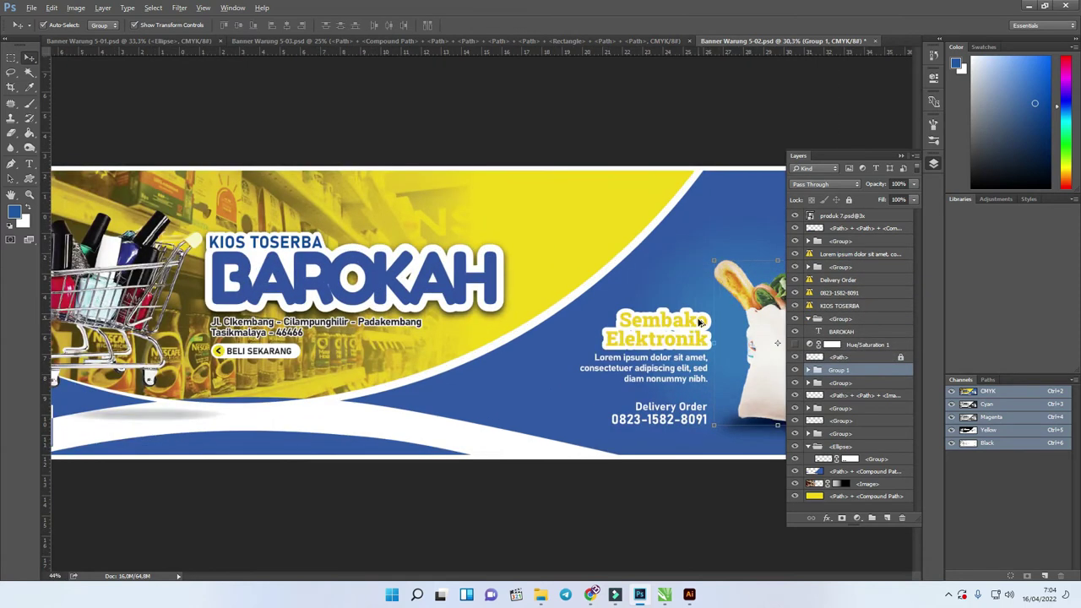
pyautogui.scroll(-1, 859, 371)
pyautogui.moveTo(859, 371)
pyautogui.mouseDown()
pyautogui.moveTo(862, 341)
pyautogui.moveTo(874, 347)
pyautogui.moveTo(877, 381)
pyautogui.mouseUp()
pyautogui.scroll(-1, 694, 297)
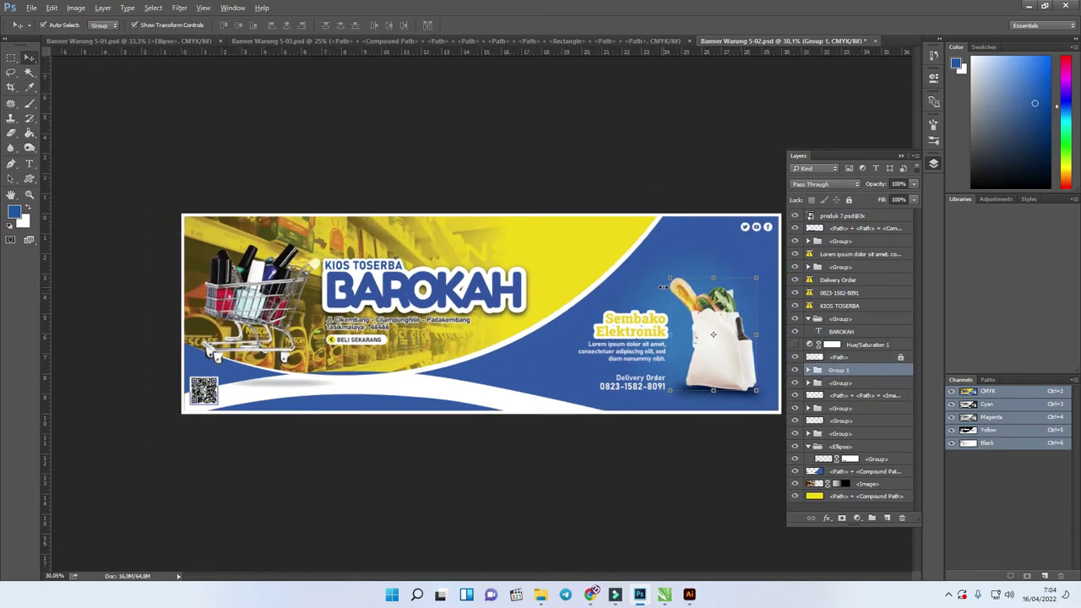
# Ungroup the product images and move the produk 5 grocery bag layer below produk 1, behind the other products.
pyautogui.rightClick(839, 372)
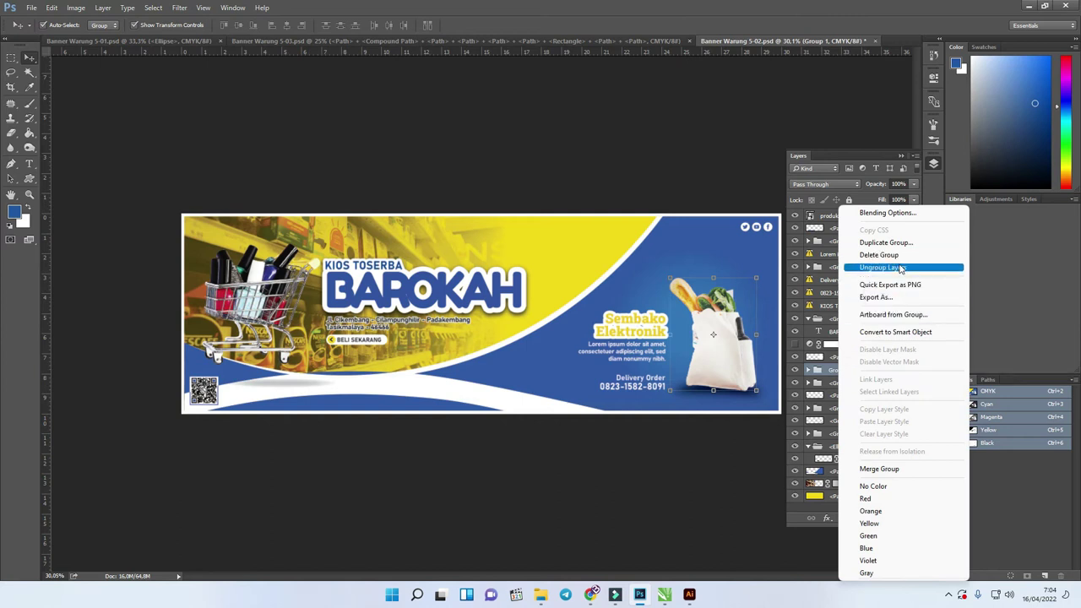
pyautogui.click(882, 267)
pyautogui.click(844, 377)
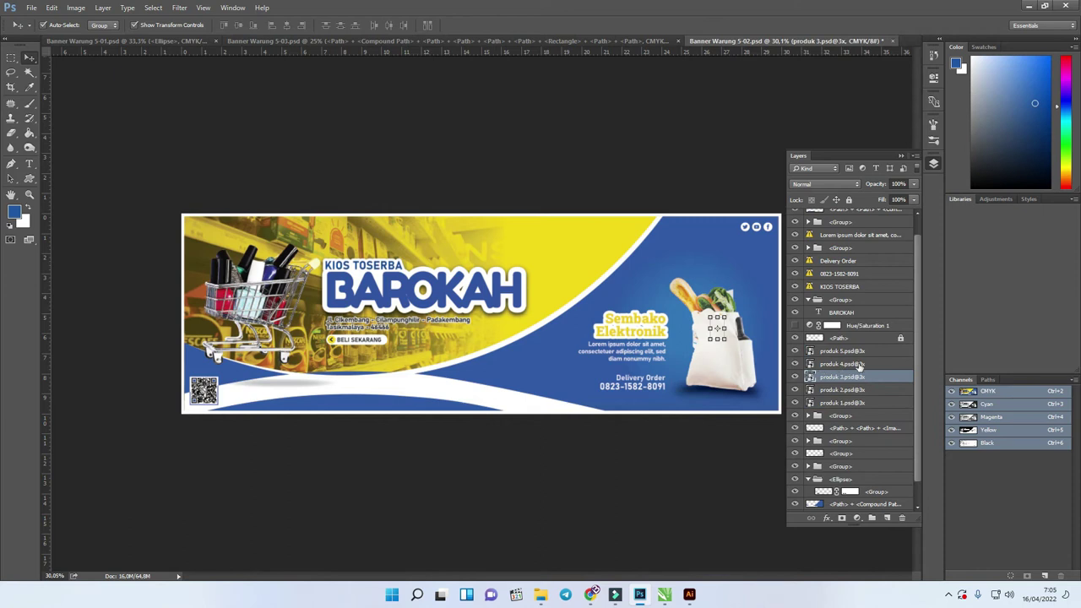
pyautogui.moveTo(857, 353); pyautogui.dragTo(859, 382)
pyautogui.scroll(-1, 860, 356)
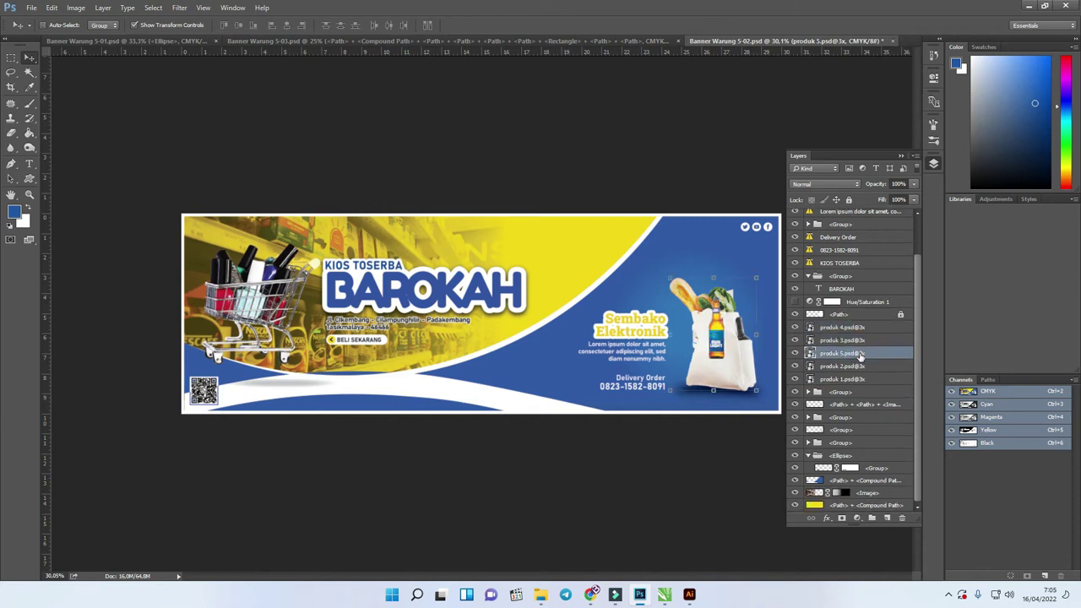
pyautogui.hotkey('ctrl', '[')
pyautogui.hotkey('ctrl', '[')
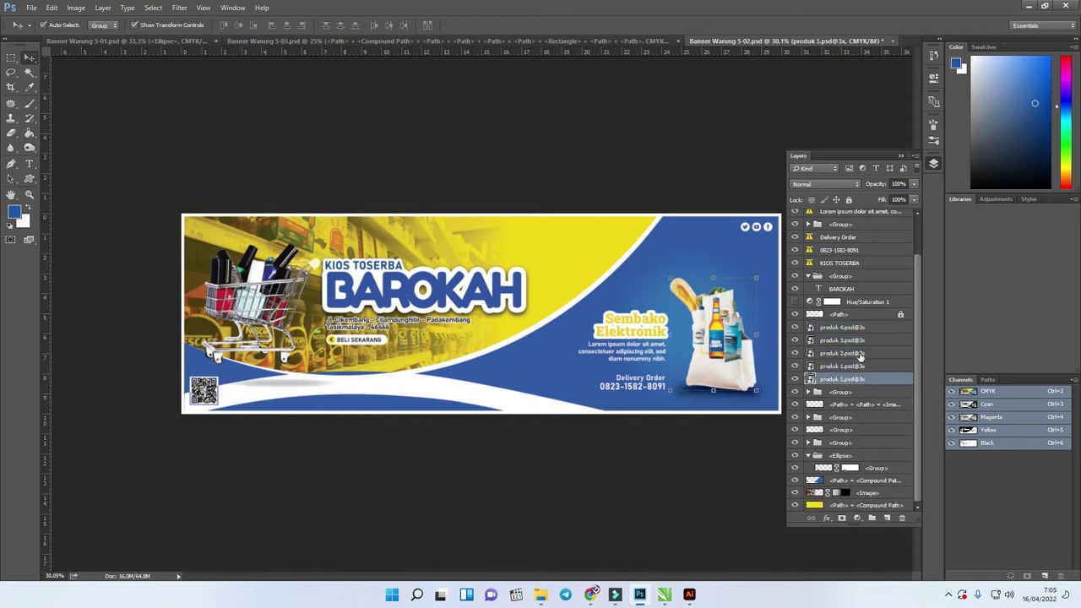
# Check the locked path layer's effect by toggling its visibility, and move the beer bottle to the grocery bag's lower left.
pyautogui.click(862, 314)
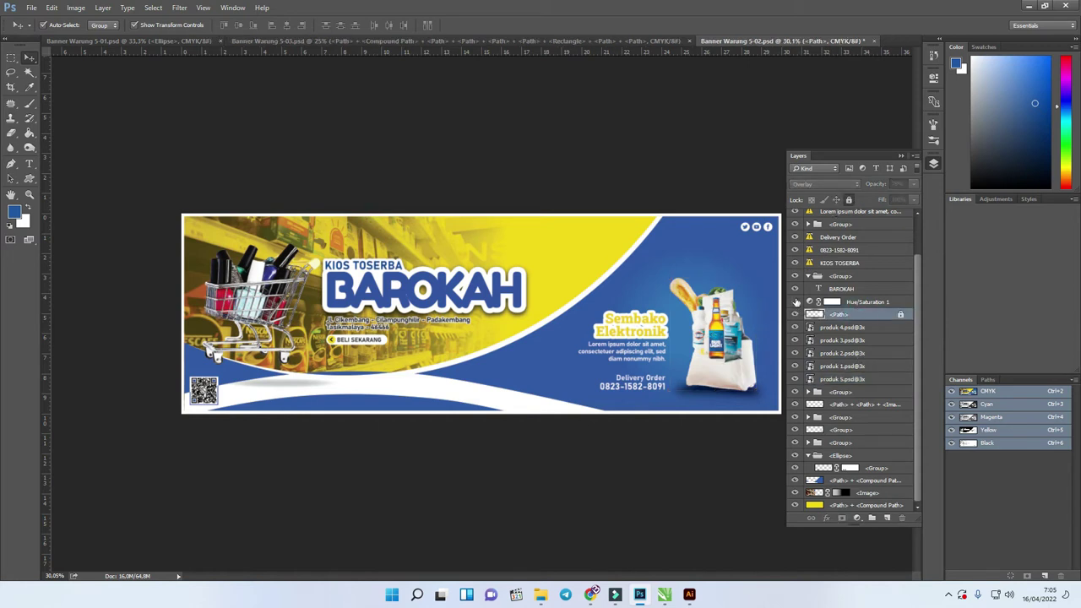
pyautogui.click(795, 314)
pyautogui.click(794, 314)
pyautogui.click(716, 331)
pyautogui.moveTo(716, 331)
pyautogui.mouseDown()
pyautogui.moveTo(692, 358)
pyautogui.moveTo(717, 355)
pyautogui.moveTo(701, 337)
pyautogui.mouseUp()
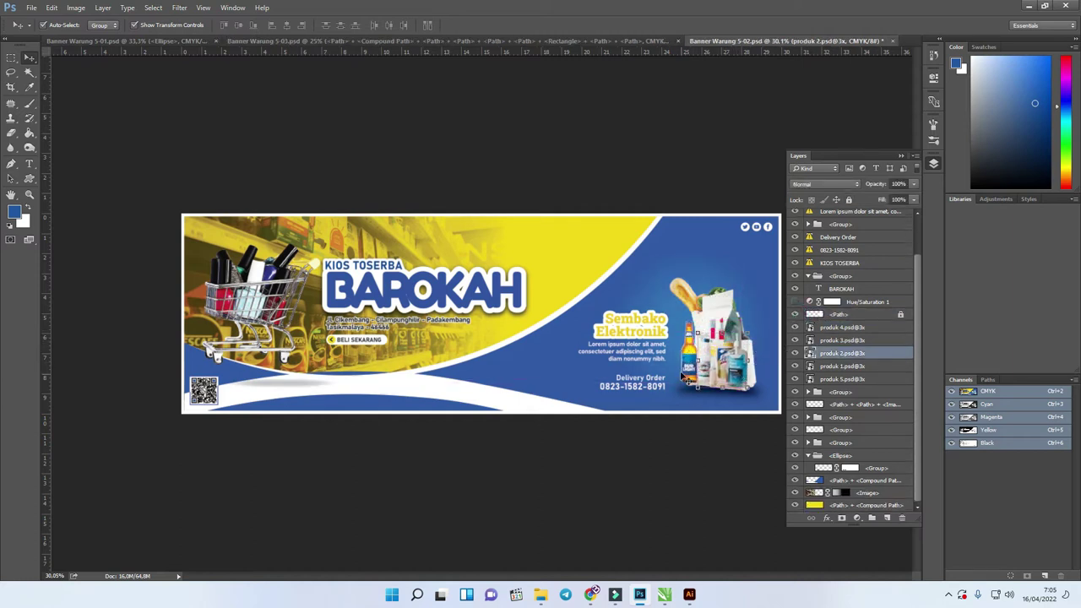
pyautogui.hotkey('ctrl', 't')
pyautogui.press('Return')
# Spread out the remaining products, placing the white pouch at the grocery bag's lower right and the bottles in front.
pyautogui.moveTo(700, 337); pyautogui.dragTo(759, 365)
pyautogui.click(757, 362)
pyautogui.moveTo(710, 311); pyautogui.dragTo(764, 351)
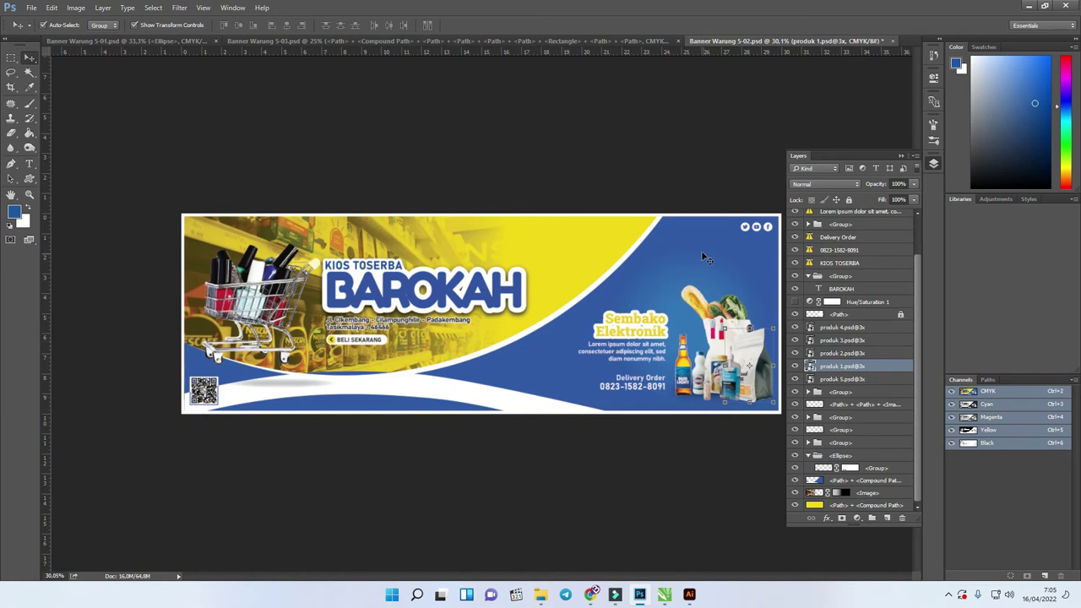
pyautogui.click(671, 184)
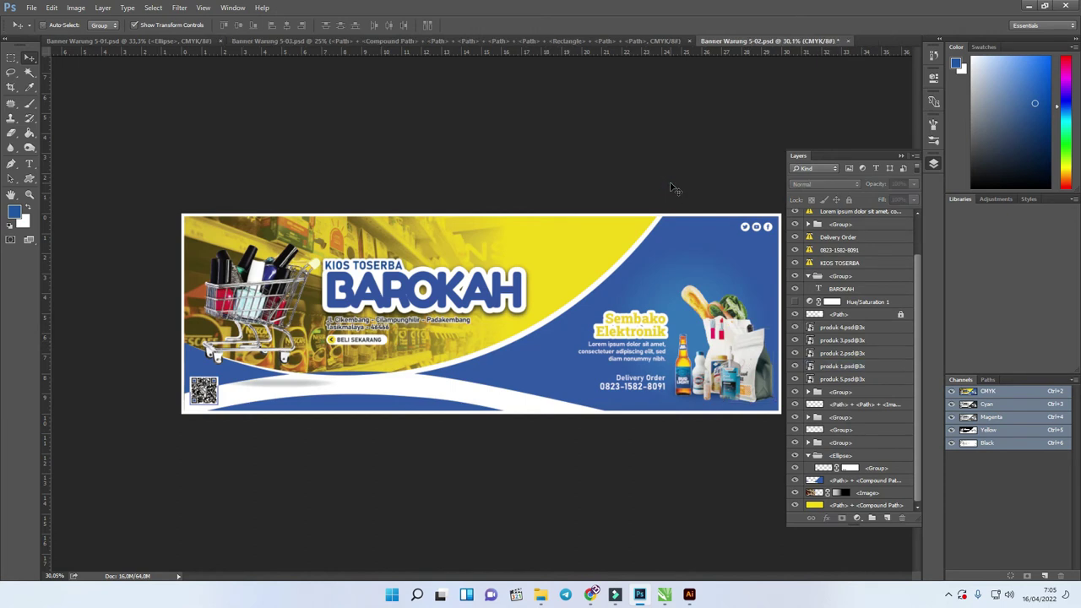
pyautogui.hotkey('ctrl', '-')
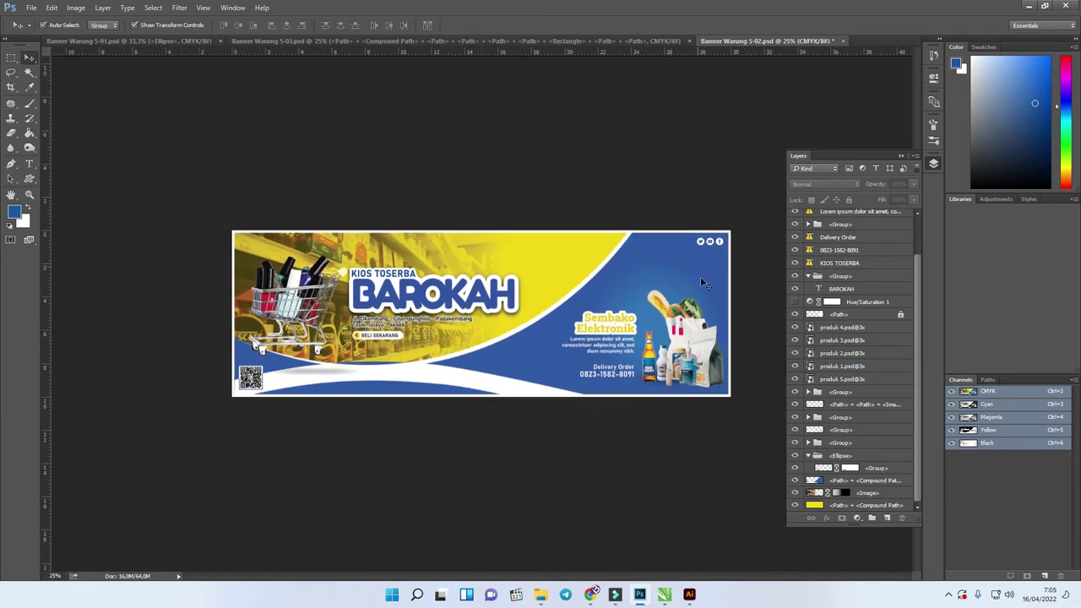
pyautogui.moveTo(689, 332)
pyautogui.mouseDown()
pyautogui.moveTo(673, 370)
pyautogui.moveTo(689, 335)
pyautogui.mouseUp()
# Examine which layers make up the BAROKAH title by toggling the visibility of its text, group and nearby layers.
pyautogui.click(450, 287)
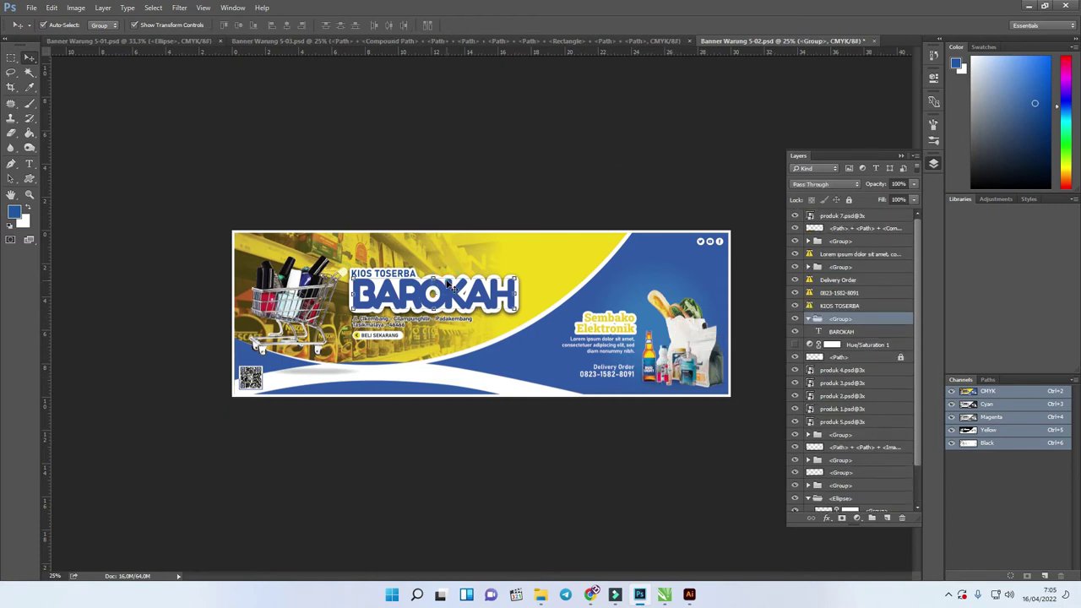
pyautogui.click(819, 332)
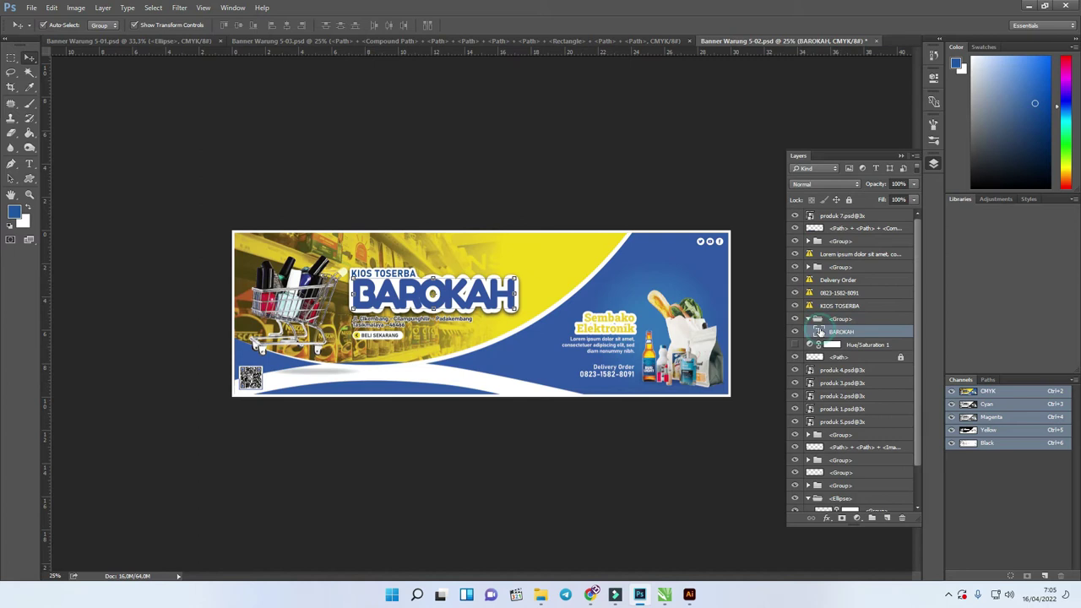
pyautogui.click(795, 333)
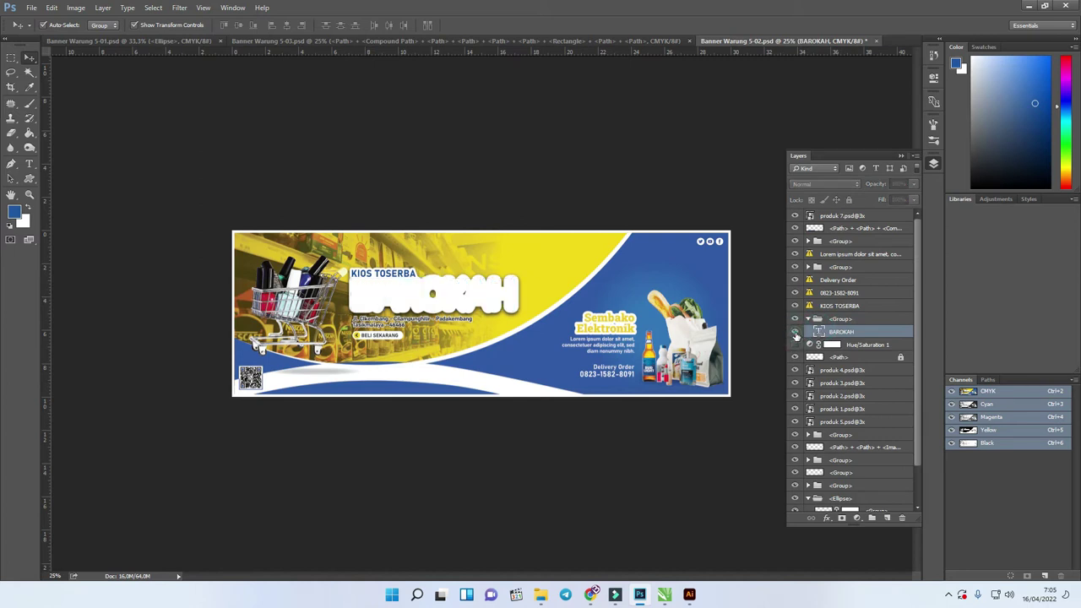
pyautogui.click(794, 332)
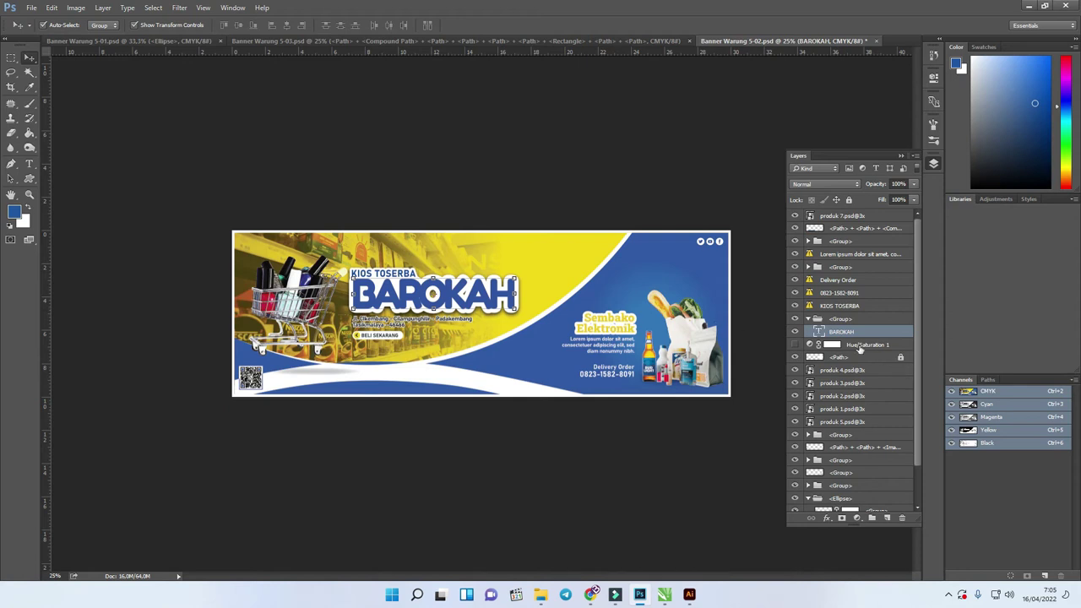
pyautogui.click(793, 345)
pyautogui.click(793, 344)
pyautogui.click(426, 295)
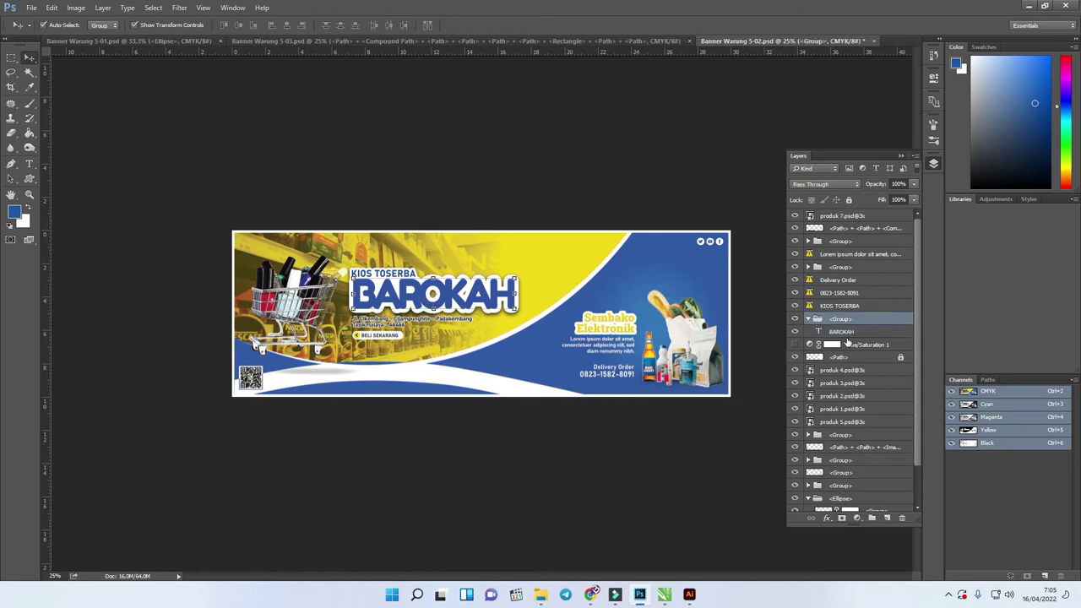
pyautogui.click(794, 319)
pyautogui.click(793, 318)
pyautogui.scroll(-1, 868, 349)
pyautogui.scroll(-1, 868, 349)
pyautogui.click(794, 405)
pyautogui.click(794, 405)
# Hide the group directly above the <Ellipse> group that holds the white outline behind the BAROKAH title.
pyautogui.click(841, 443)
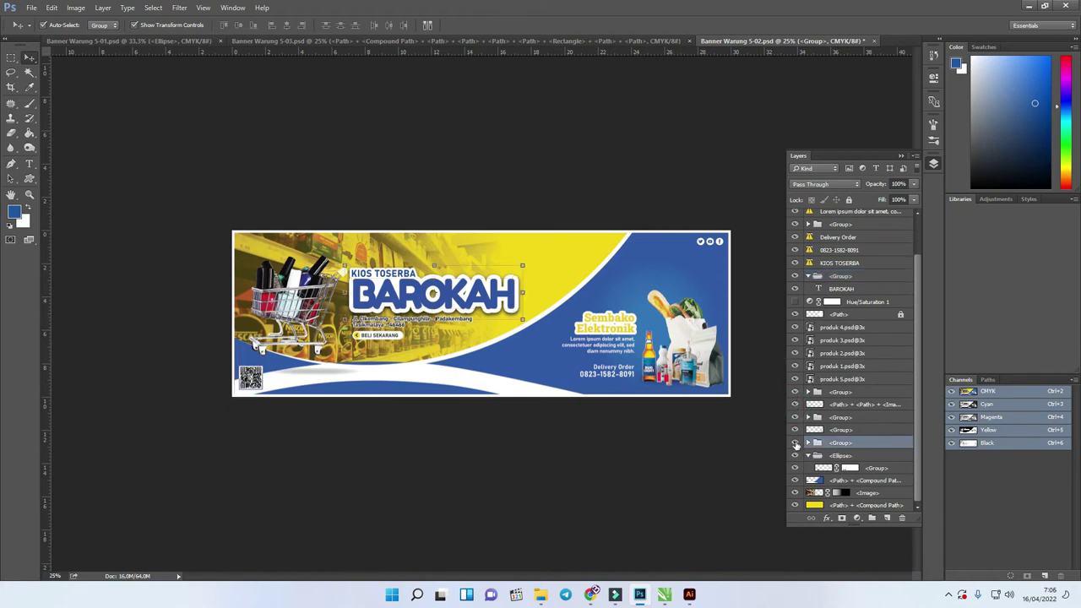
pyautogui.click(794, 443)
pyautogui.click(795, 442)
pyautogui.click(795, 443)
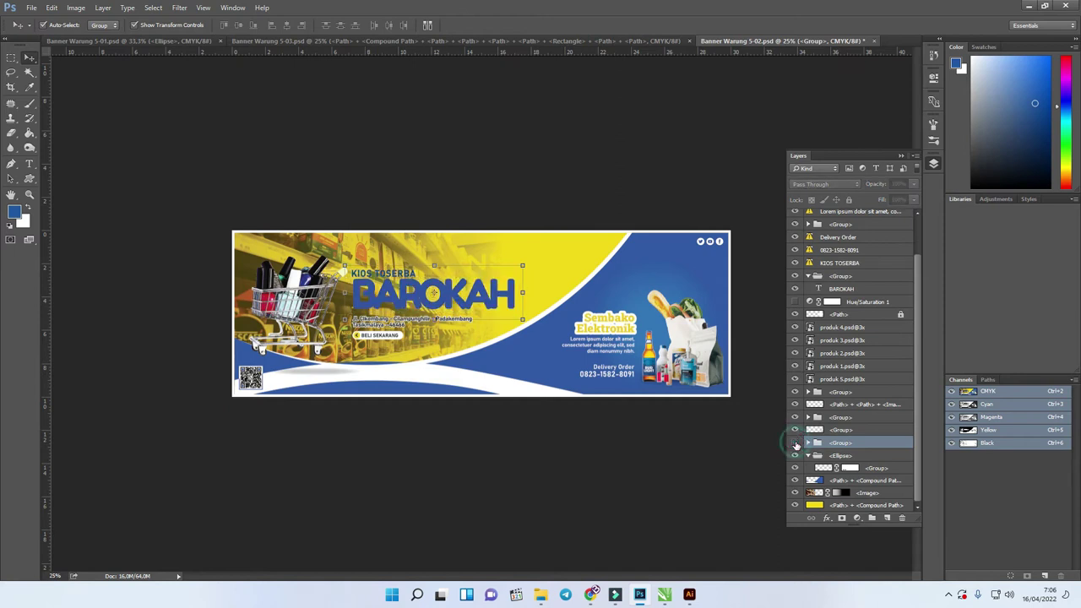
pyautogui.click(795, 443)
pyautogui.click(794, 442)
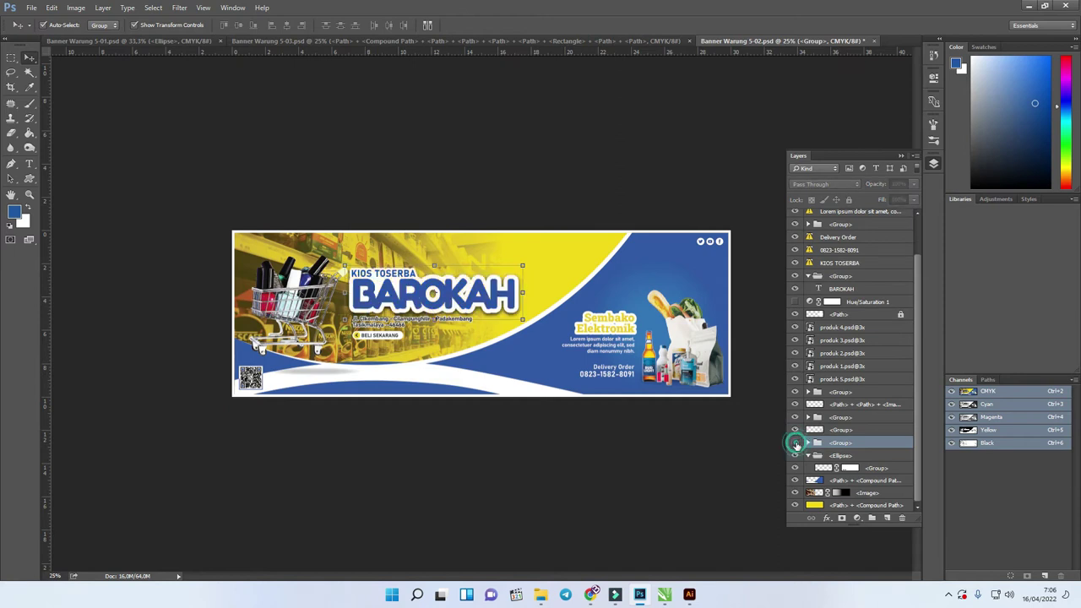
pyautogui.click(461, 288)
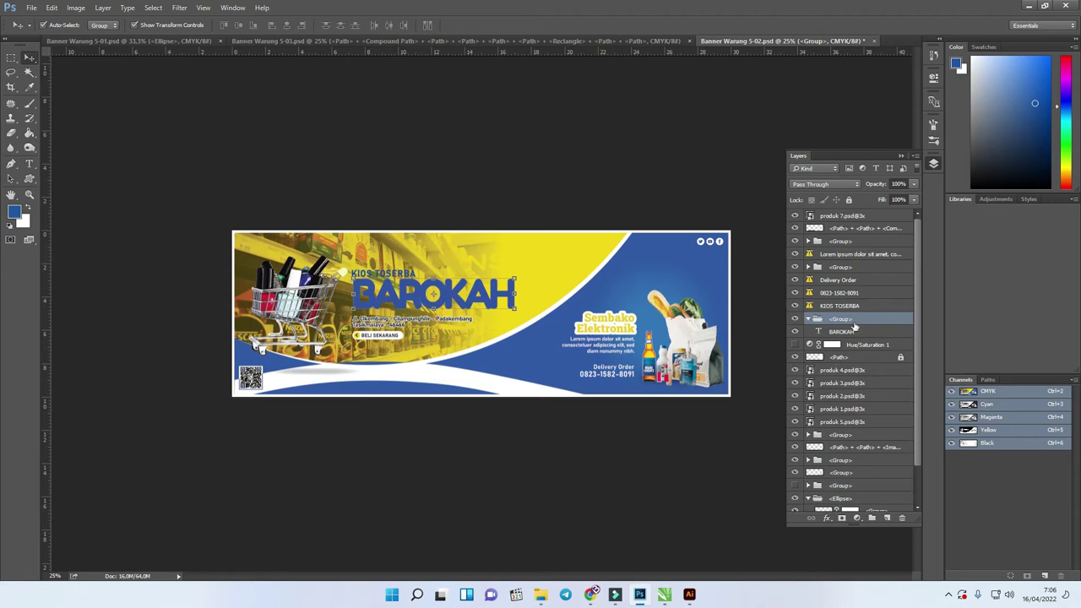
pyautogui.doubleClick(818, 333)
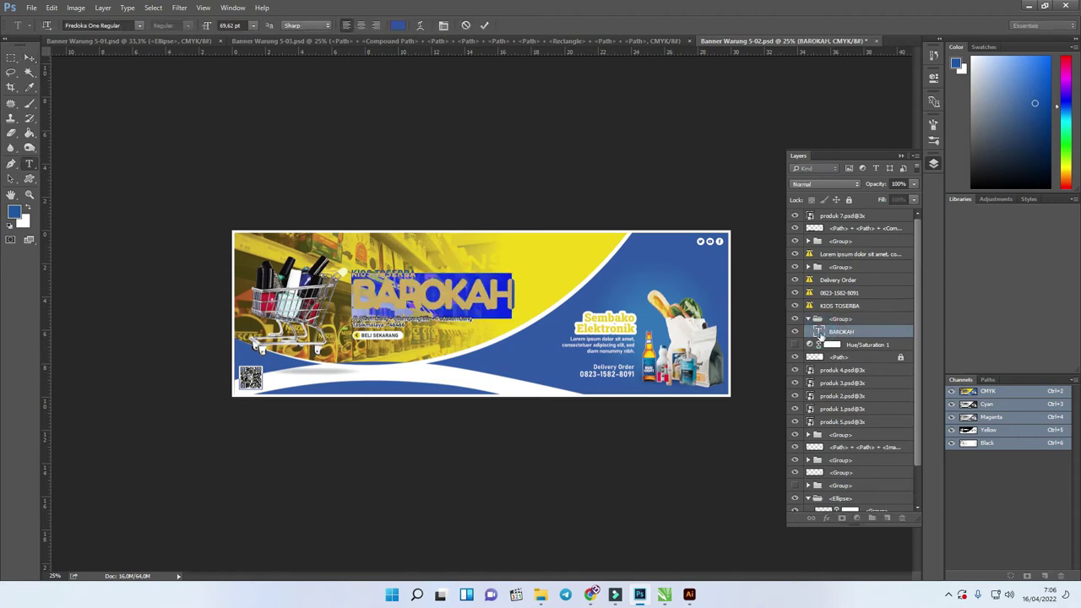
pyautogui.write('mak')
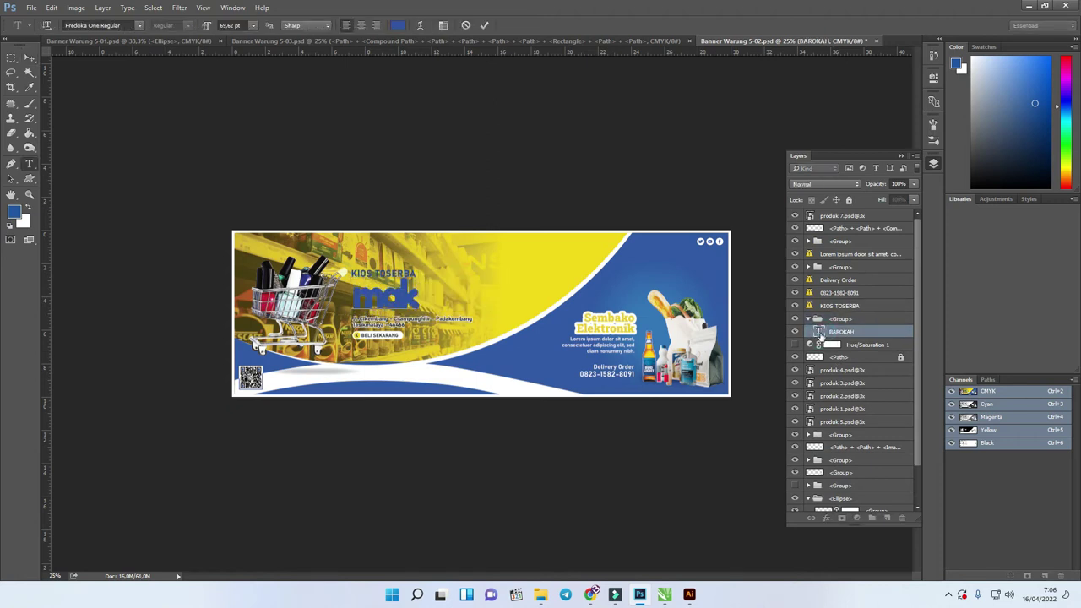
pyautogui.press('BackSpace')
pyautogui.press('BackSpace')
pyautogui.press('BackSpace')
pyautogui.write('MA')
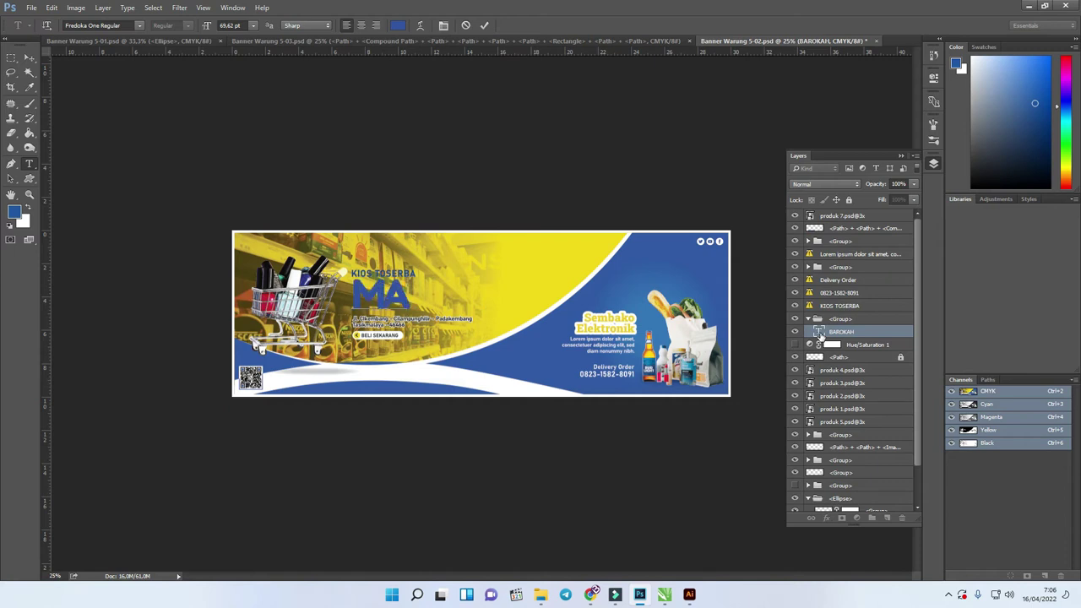
pyautogui.write('KMUR')
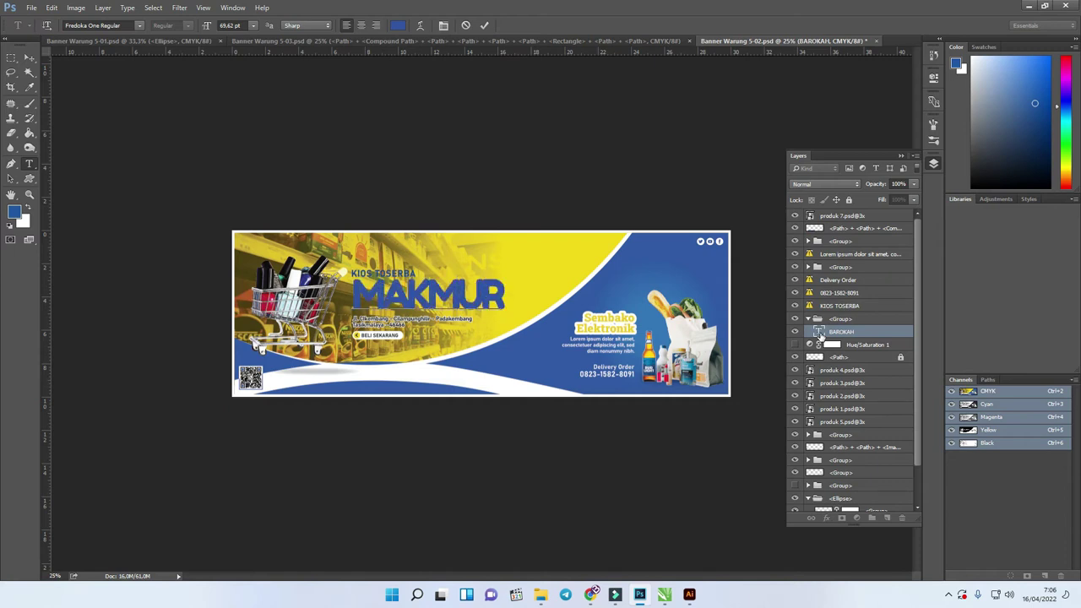
pyautogui.press('Escape')
# Replace the large BAROKAH store name text with MAKMUR and commit the edit.
pyautogui.press('v')
pyautogui.press('t')
pyautogui.doubleClick(470, 293)
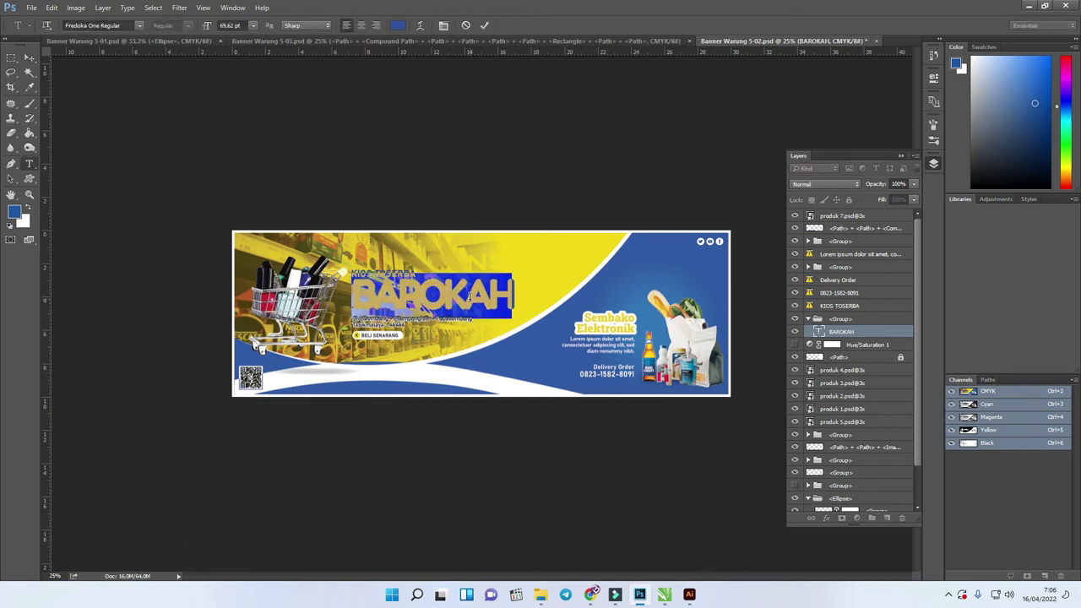
pyautogui.write('m')
pyautogui.press('BackSpace')
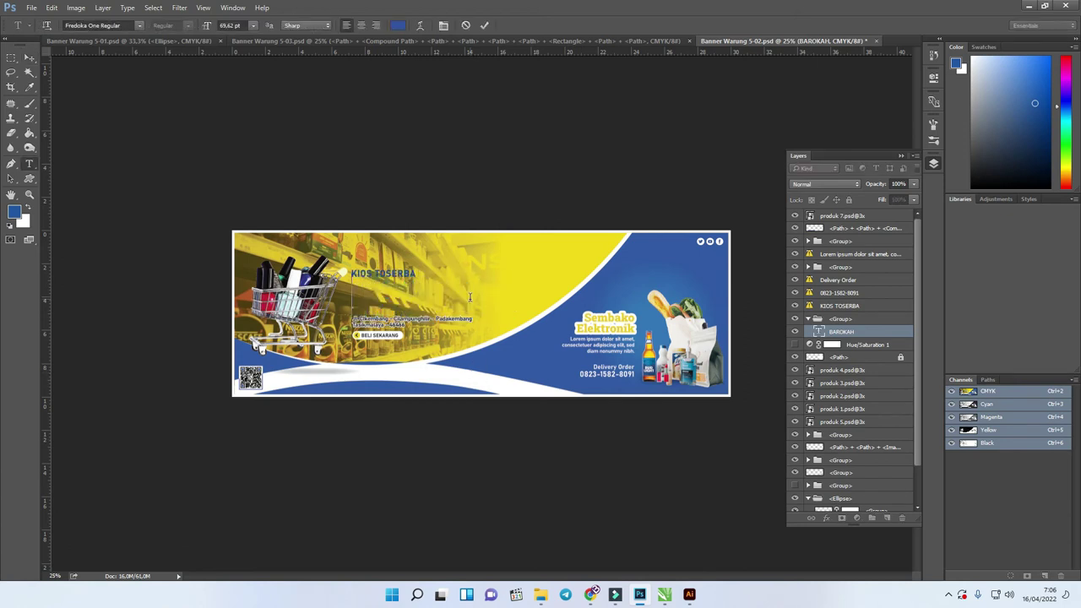
pyautogui.write('MAKMU')
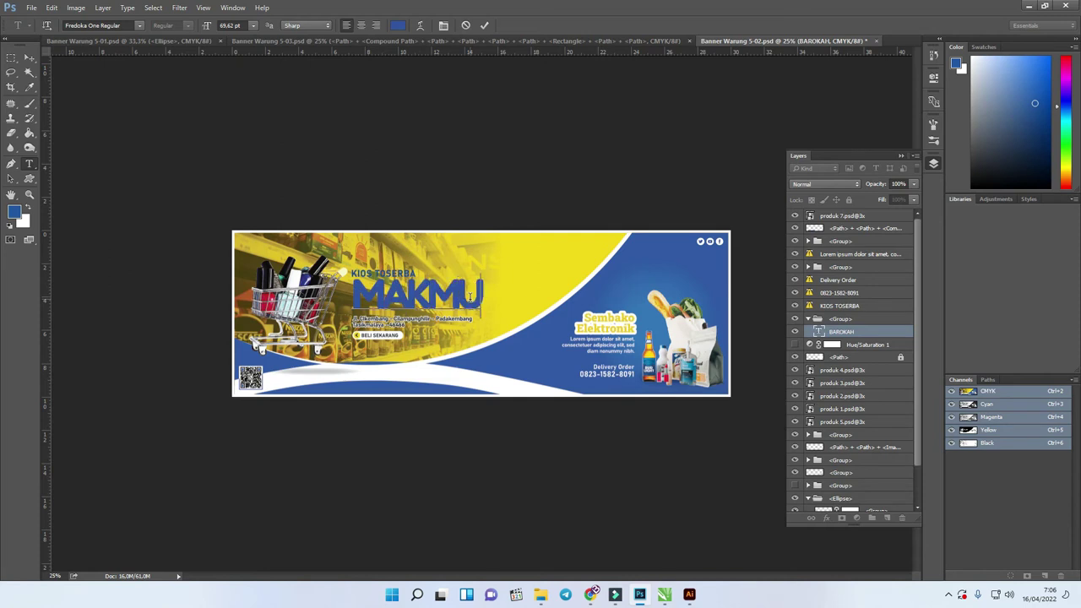
pyautogui.write('R')
pyautogui.click(29, 57)
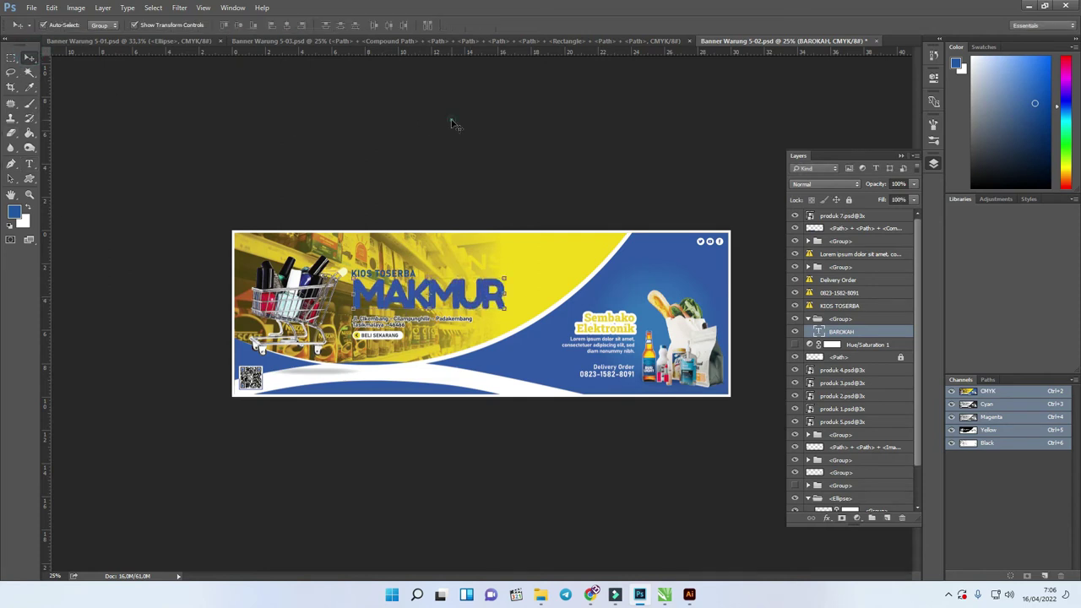
pyautogui.click(452, 124)
# Add a white outside stroke of about 43 px to the MAKMUR title's text layer.
pyautogui.click(862, 330)
pyautogui.rightClick(864, 330)
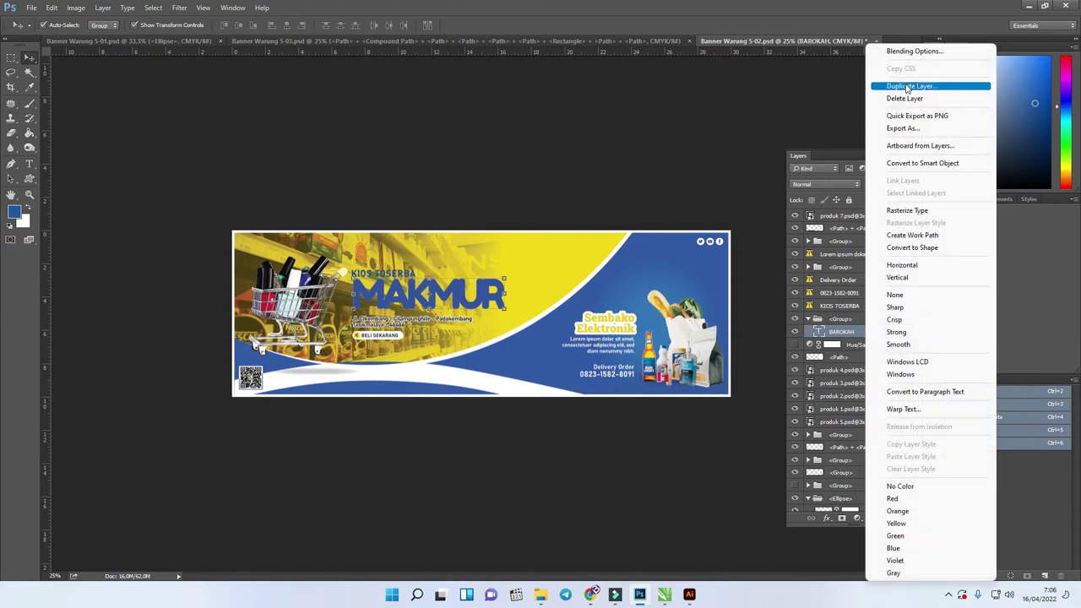
pyautogui.click(907, 52)
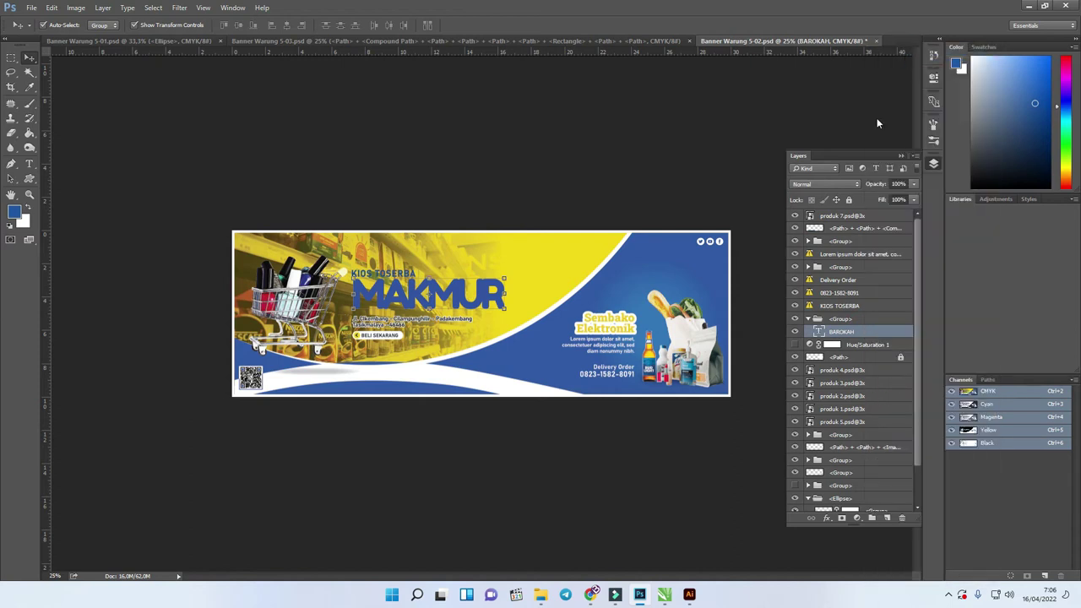
pyautogui.moveTo(426, 120); pyautogui.dragTo(802, 126)
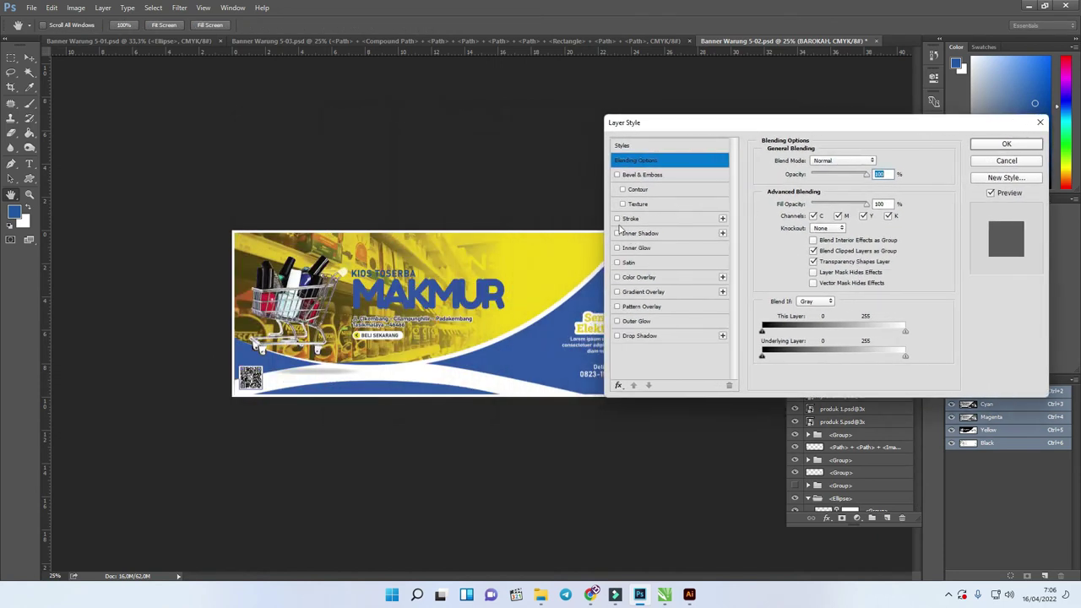
pyautogui.click(663, 220)
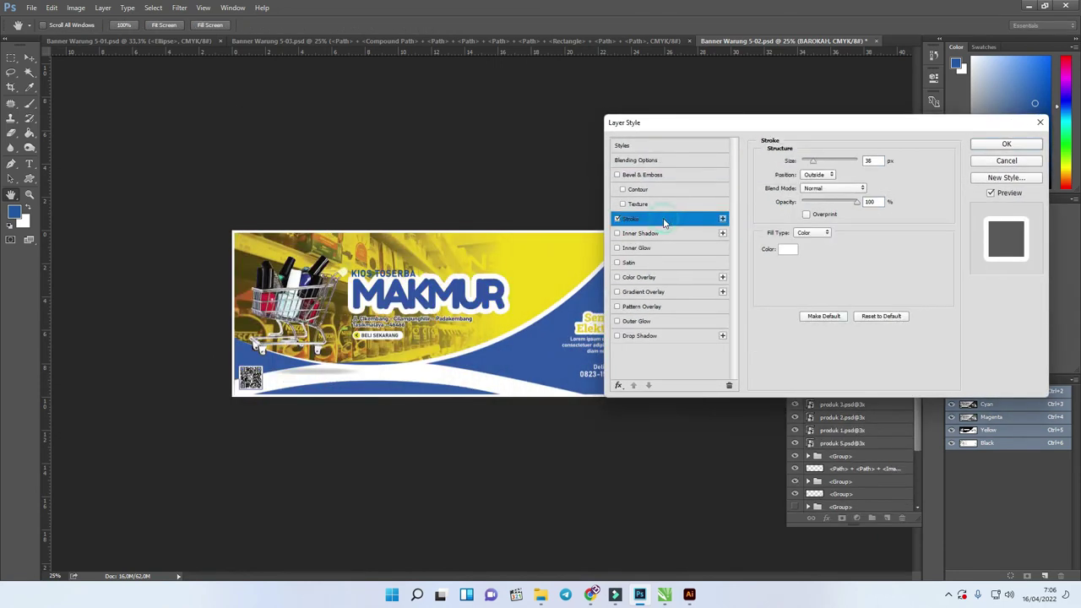
pyautogui.click(816, 163)
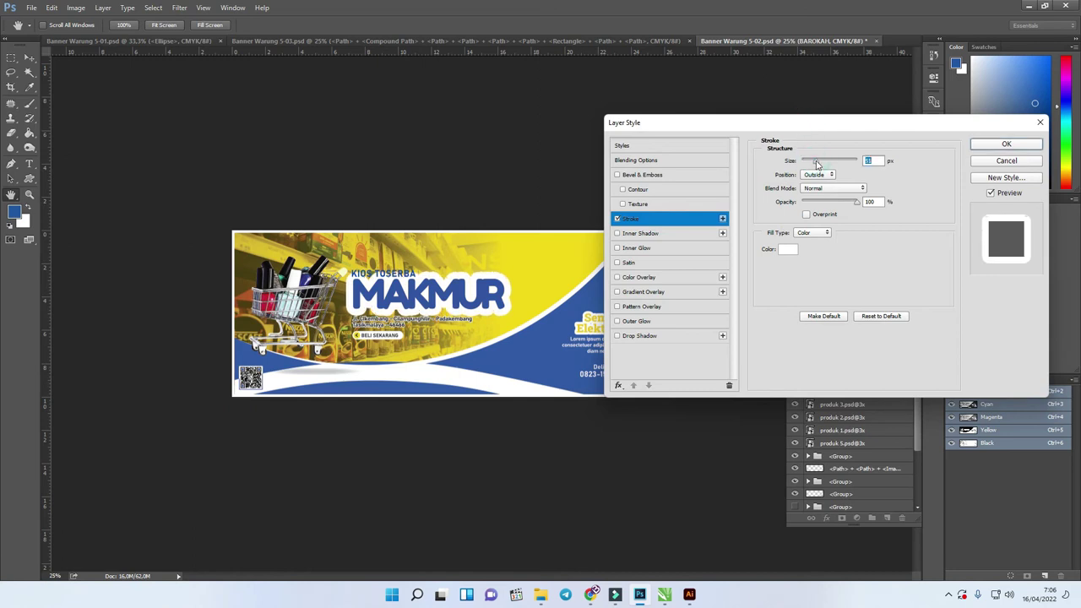
pyautogui.moveTo(815, 163); pyautogui.dragTo(772, 132)
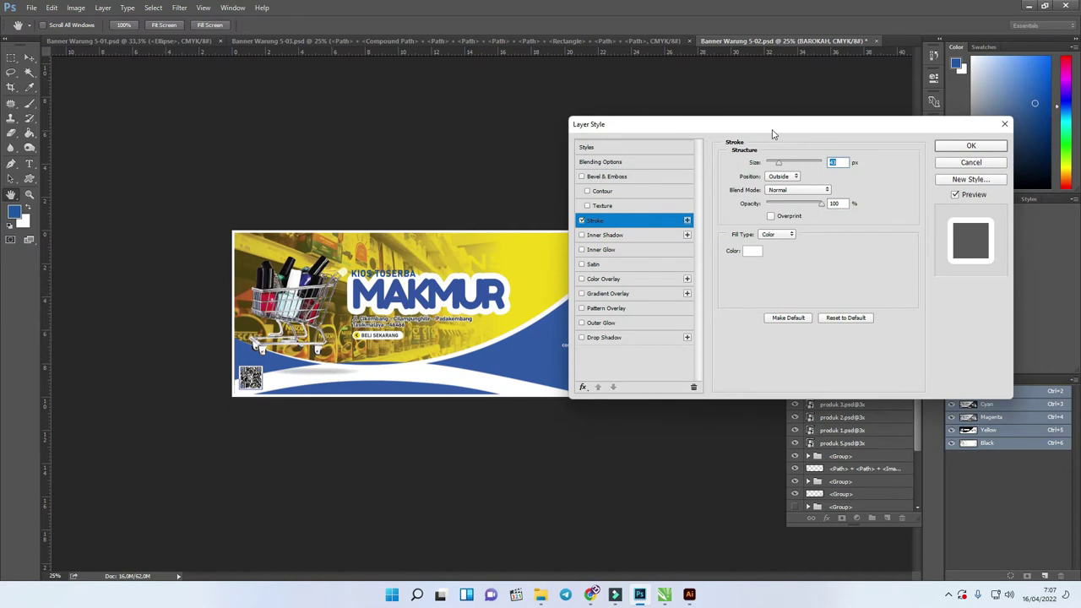
pyautogui.click(952, 150)
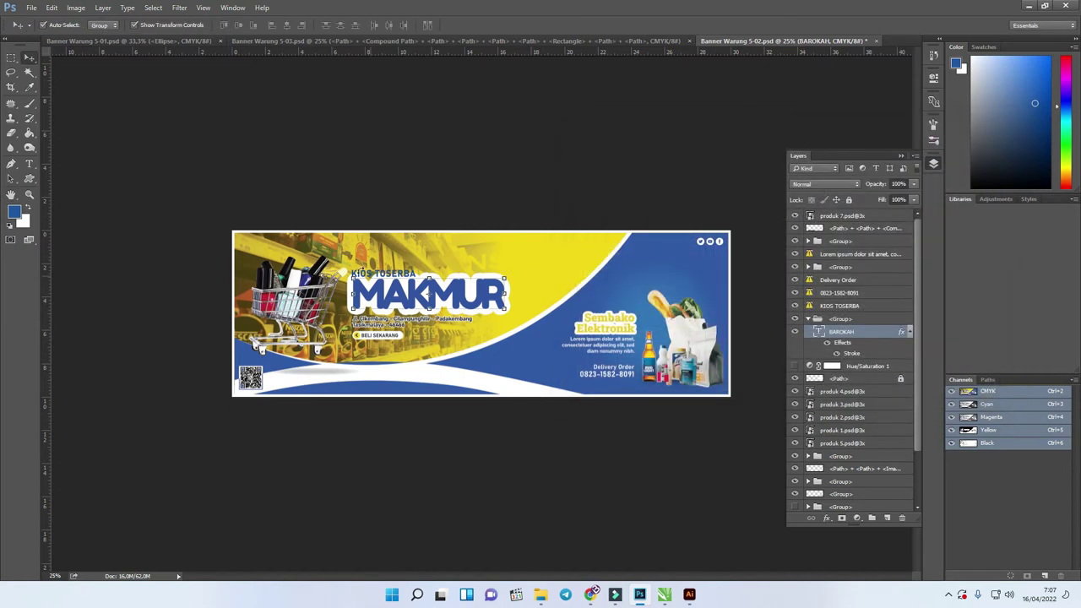
# Copy the MAKMUR title's layer style and paste it onto the KIOS TOSERBA text layer.
pyautogui.scroll(3, 361, 272)
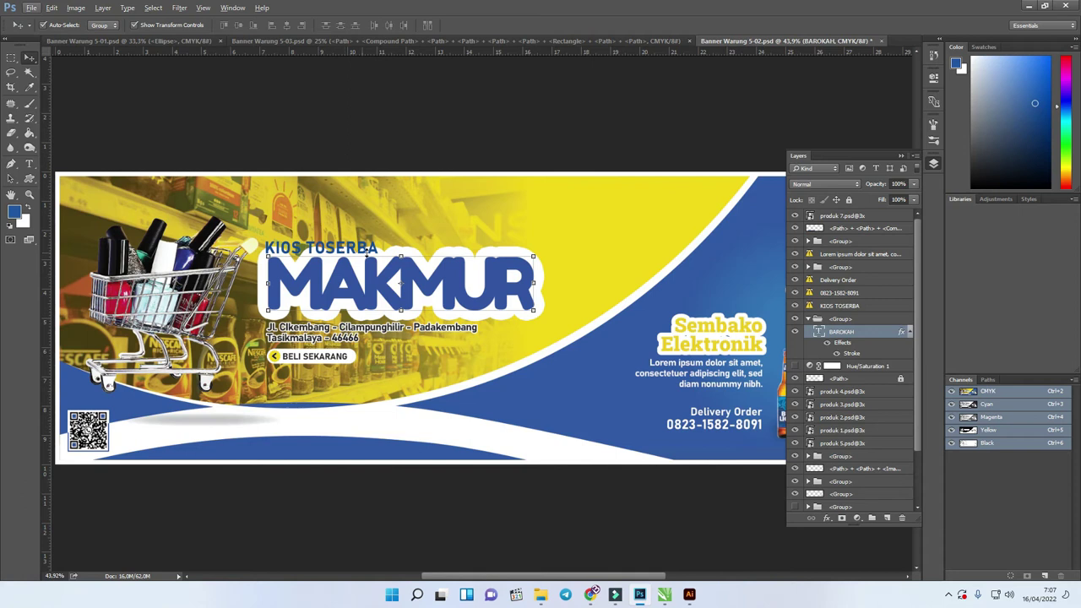
pyautogui.rightClick(854, 345)
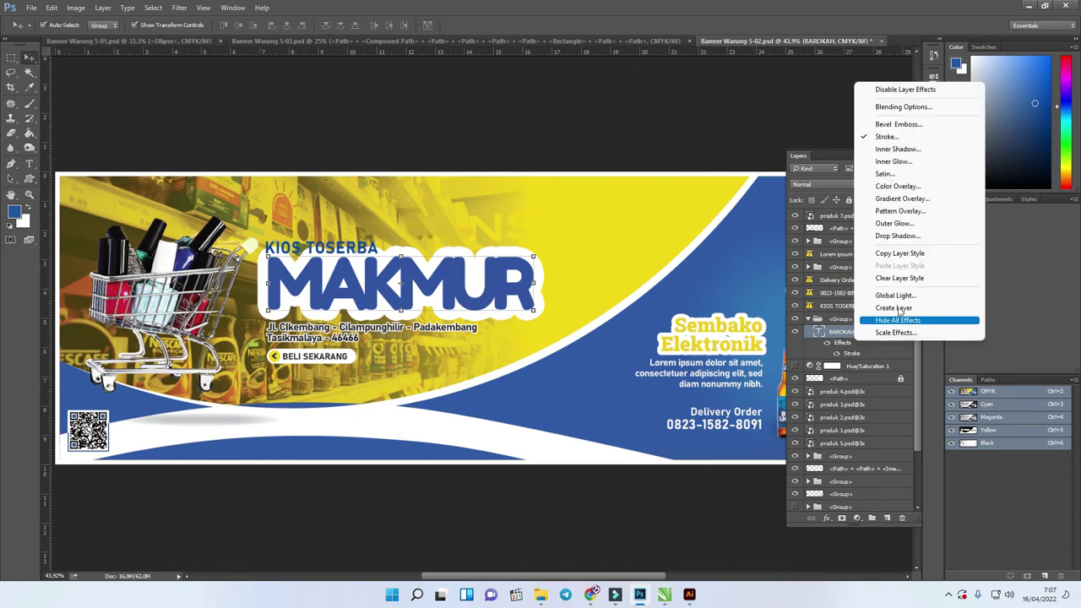
pyautogui.click(897, 258)
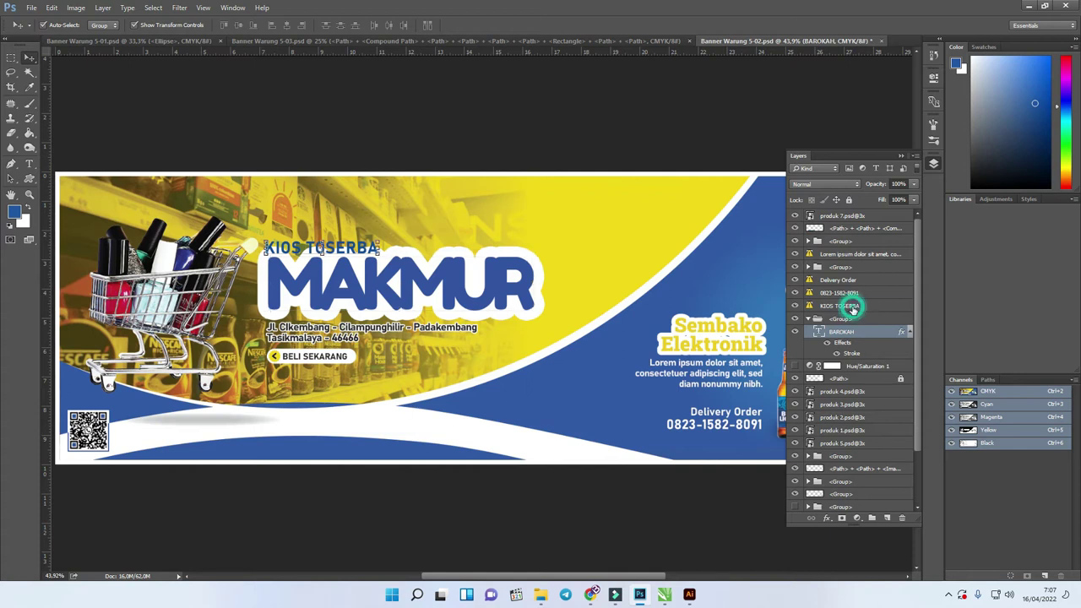
pyautogui.click(851, 306)
pyautogui.rightClick(851, 306)
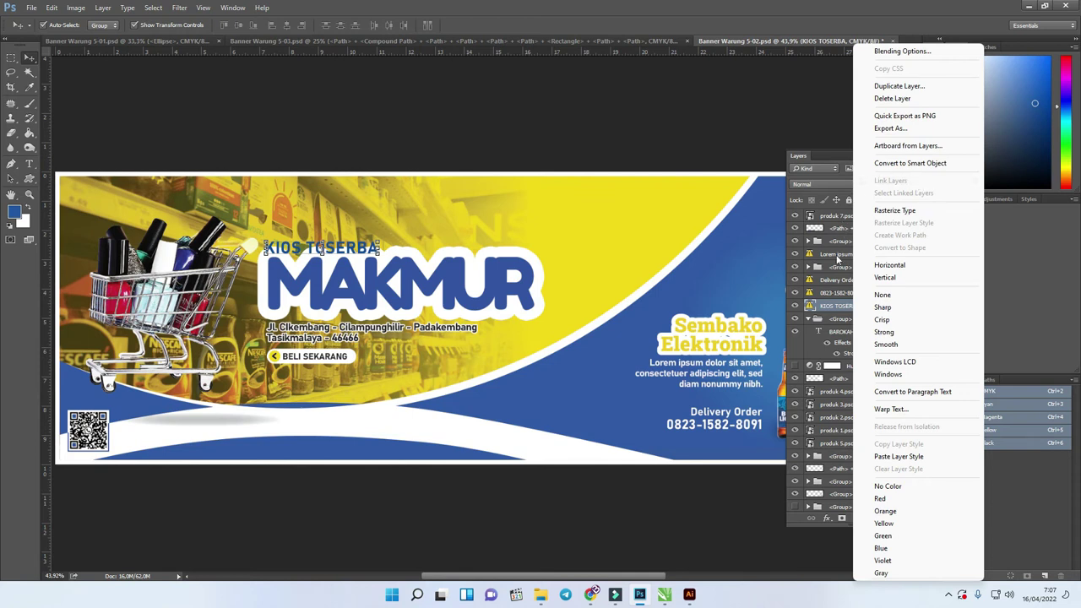
pyautogui.rightClick(833, 309)
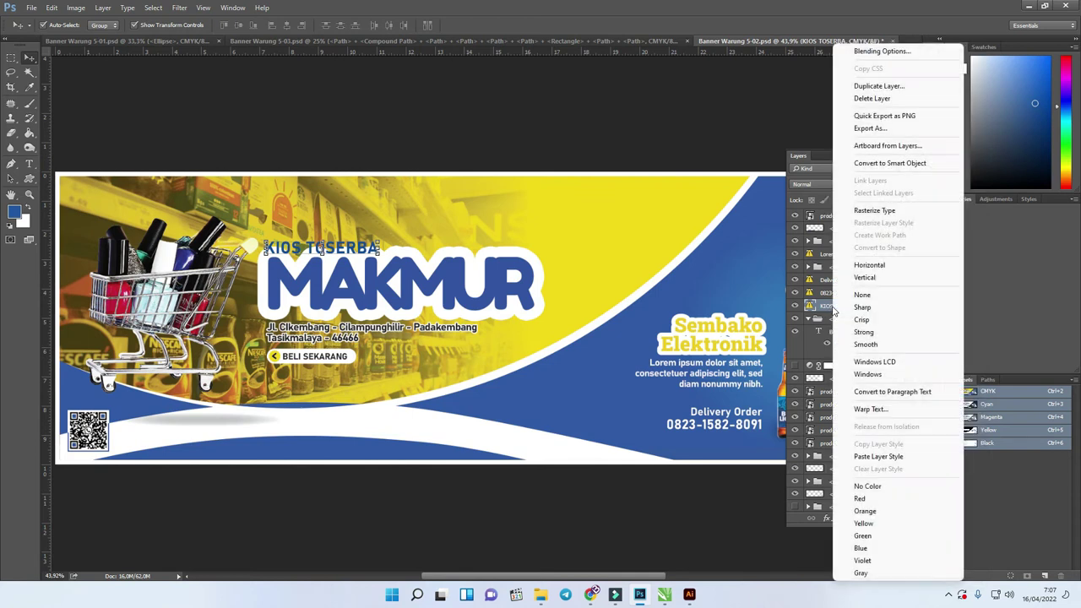
pyautogui.rightClick(811, 309)
pyautogui.rightClick(810, 309)
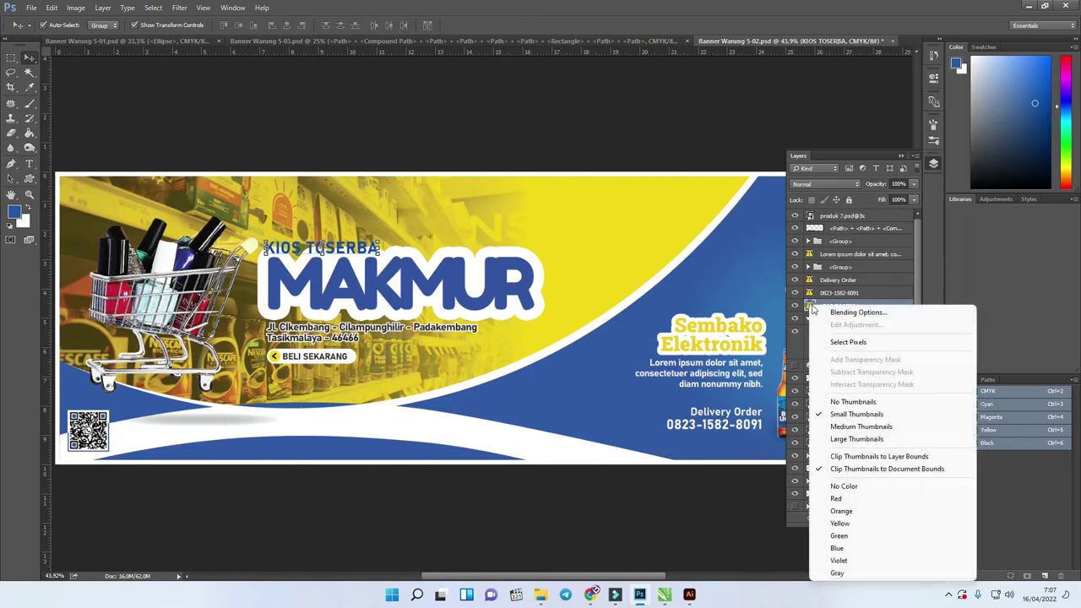
pyautogui.rightClick(852, 309)
pyautogui.rightClick(852, 309)
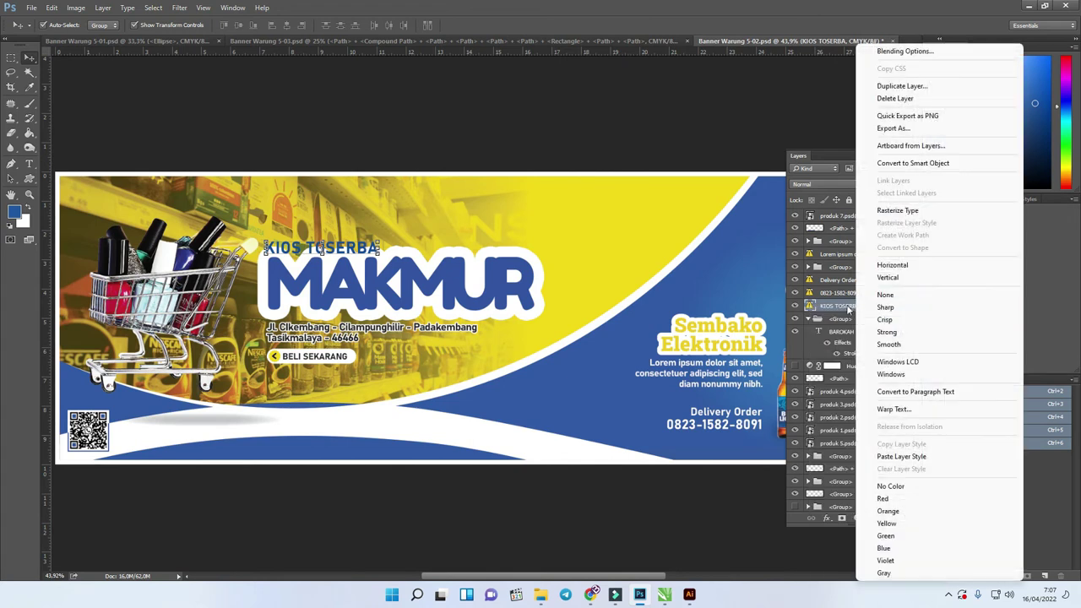
pyautogui.click(912, 456)
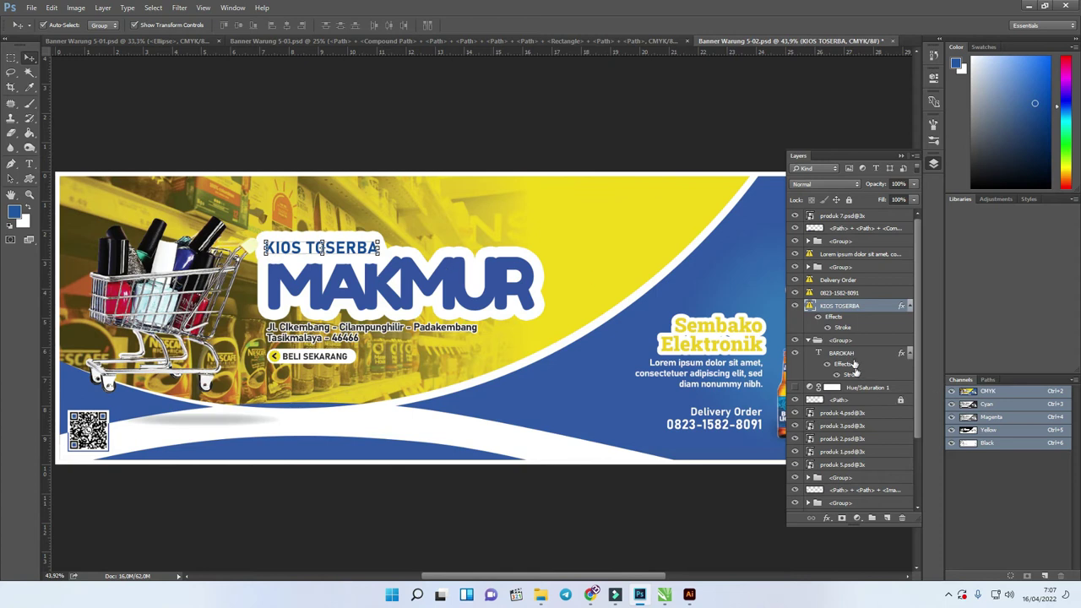
# Reduce the stroke size on the KIOS TOSERBA text to leave only a thin white outline.
pyautogui.doubleClick(845, 328)
pyautogui.moveTo(779, 162); pyautogui.dragTo(775, 167)
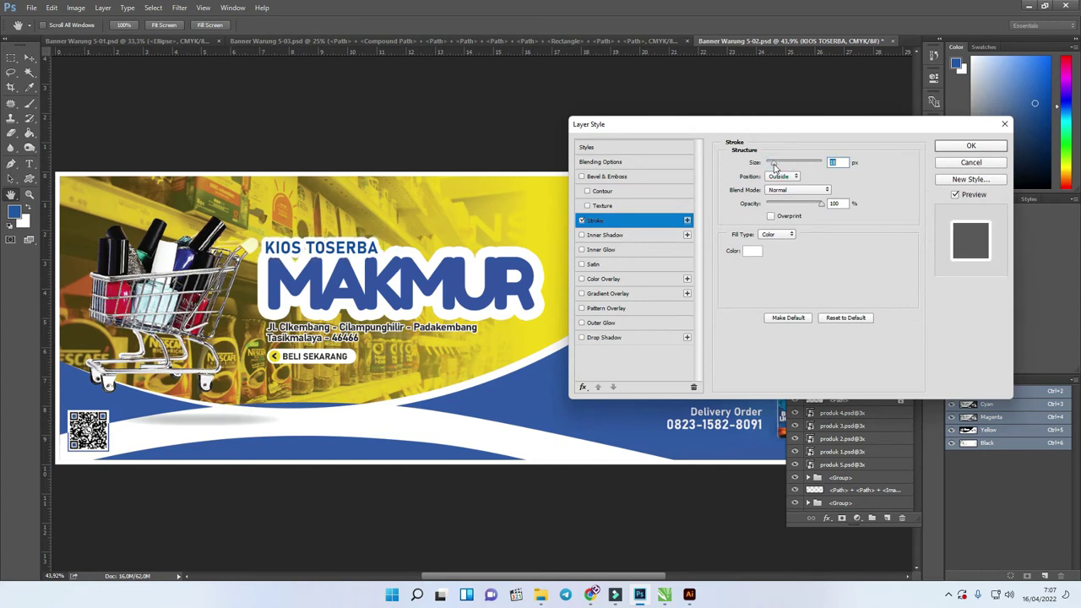
pyautogui.click(971, 146)
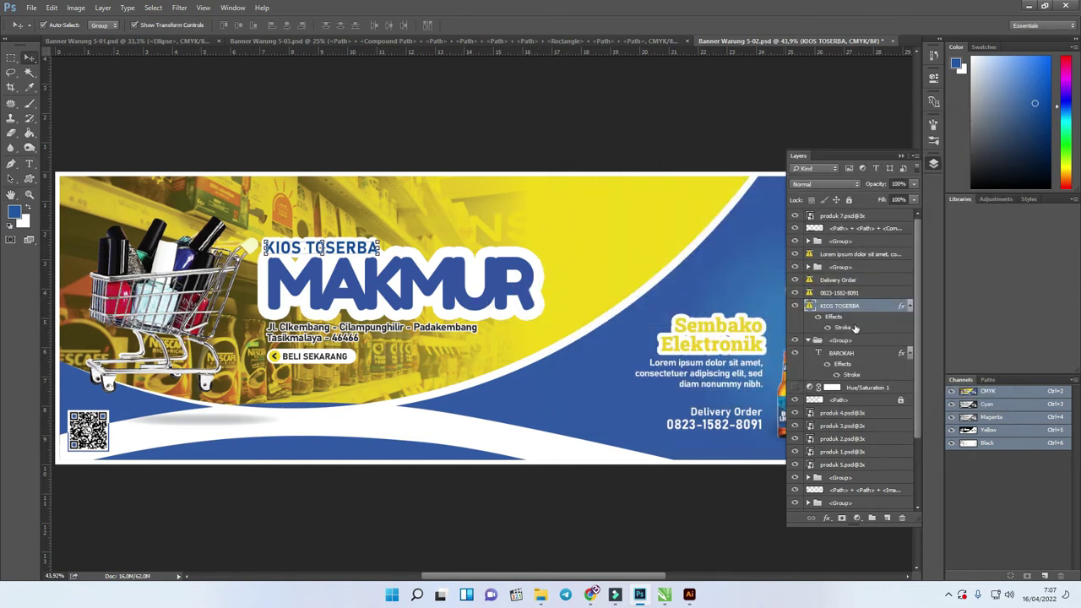
# Add a Multiply drop shadow to the MAKMUR title with 35% opacity, 64% spread and 8 px size.
pyautogui.rightClick(860, 355)
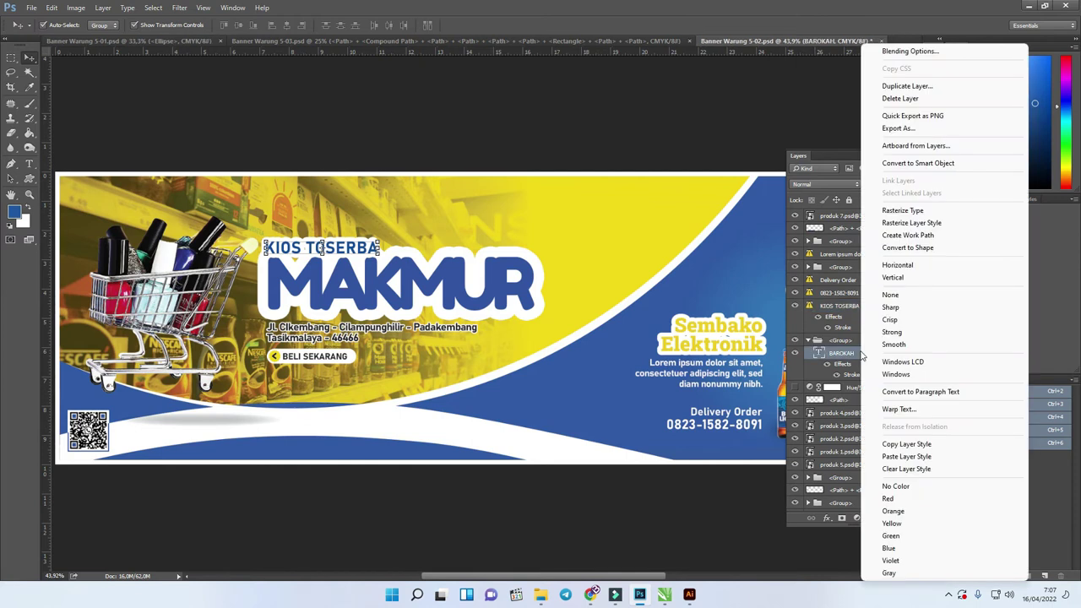
pyautogui.click(897, 55)
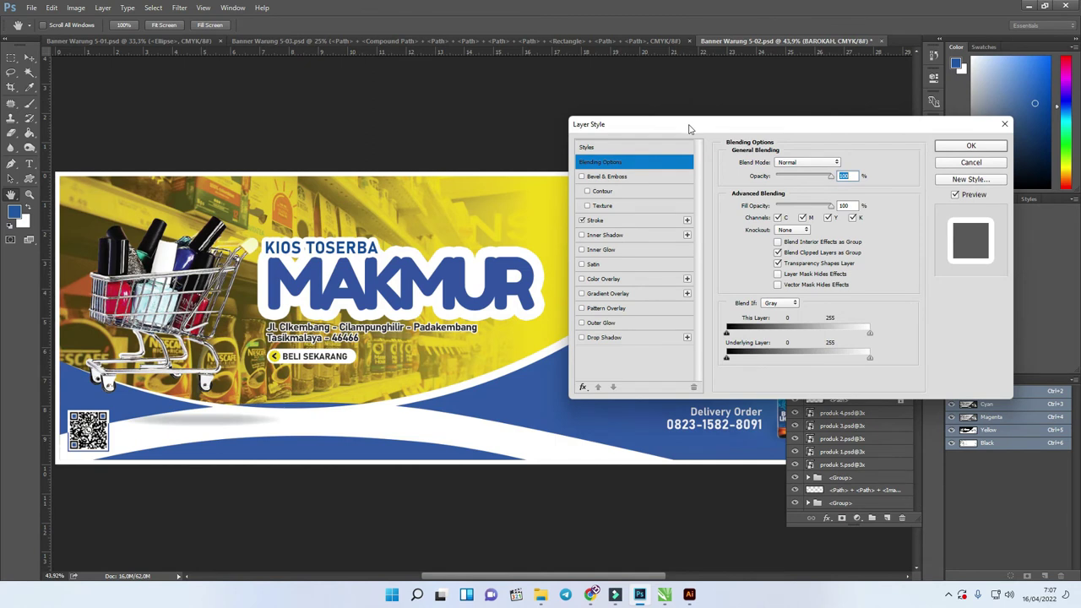
pyautogui.moveTo(689, 129); pyautogui.dragTo(748, 128)
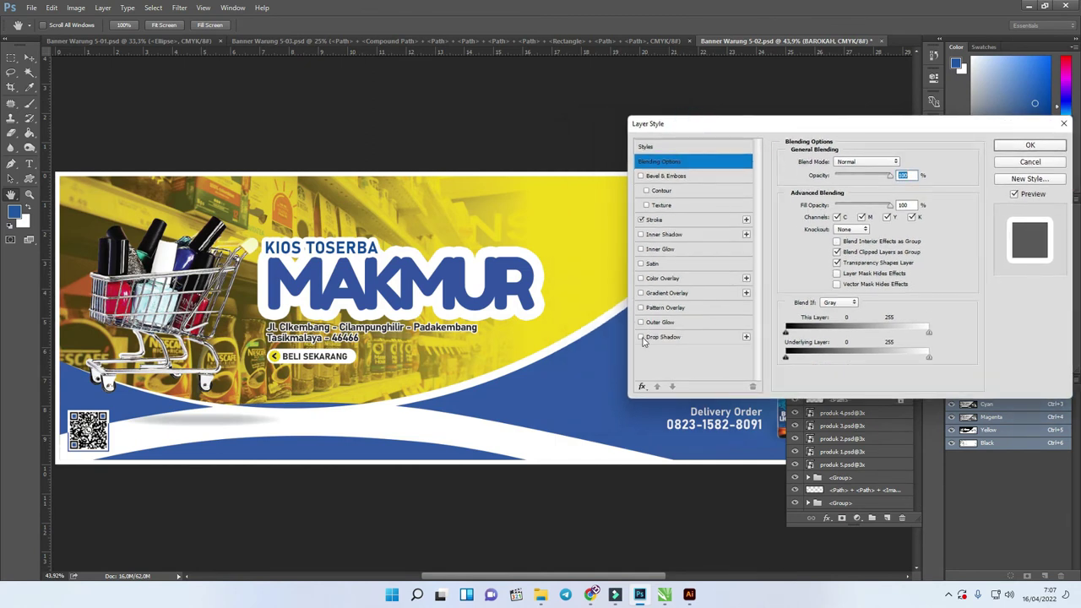
pyautogui.click(675, 336)
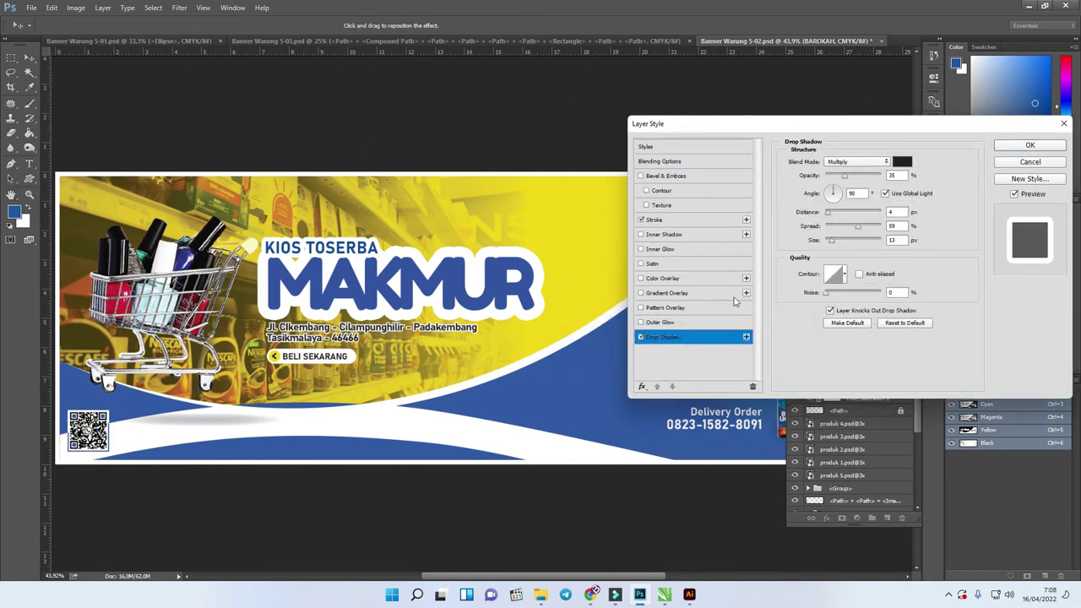
pyautogui.moveTo(547, 298); pyautogui.dragTo(550, 304)
pyautogui.moveTo(834, 244); pyautogui.dragTo(858, 214)
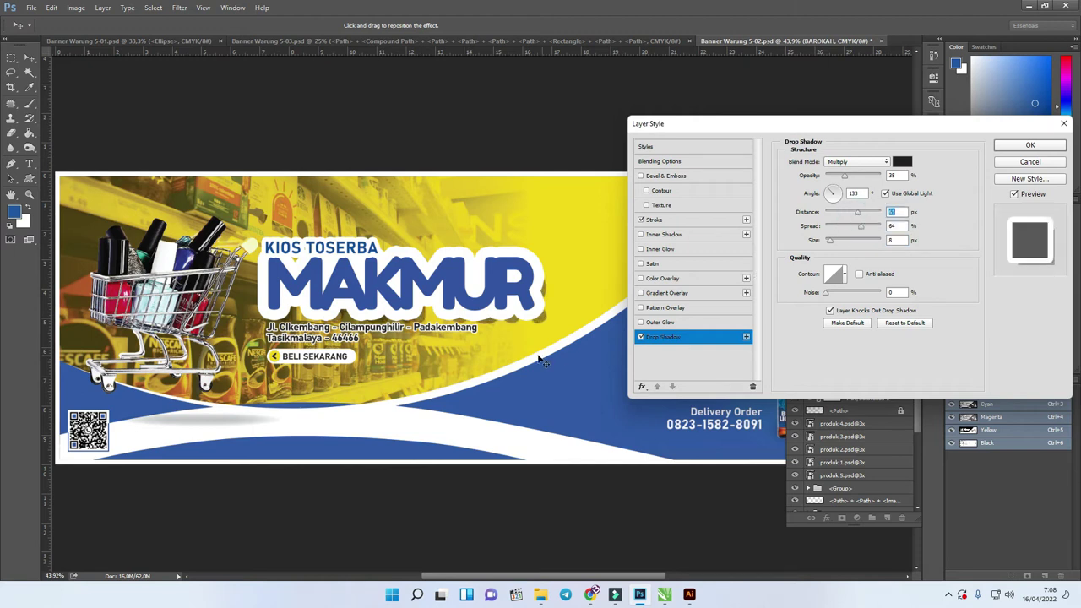
# Reposition the MAKMUR title's drop shadow so it falls close to the letters' lower right, and apply the layer style.
pyautogui.moveTo(545, 326); pyautogui.dragTo(557, 264)
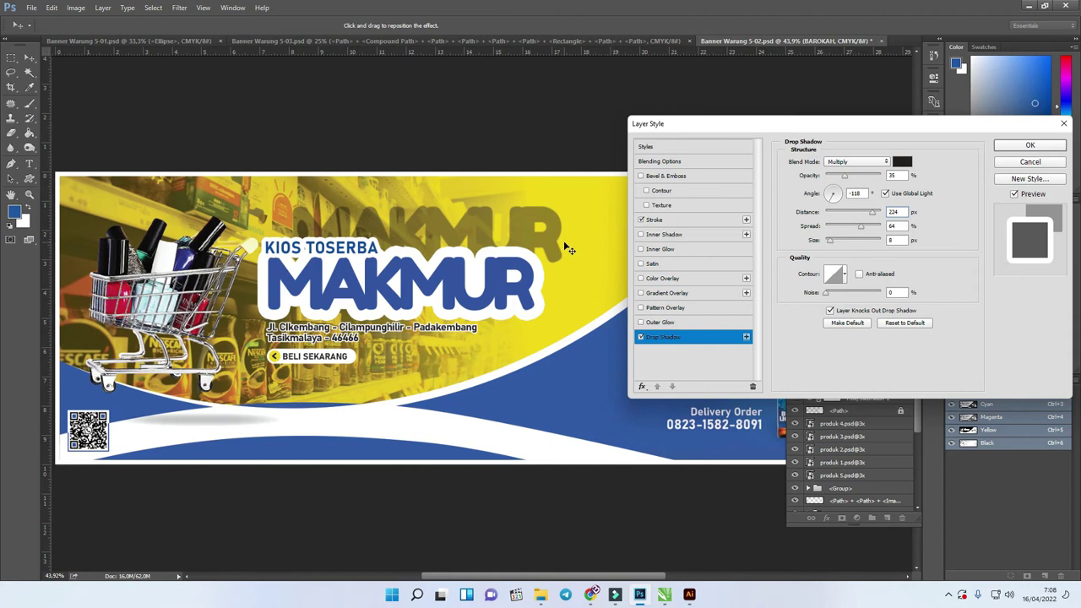
pyautogui.moveTo(550, 254); pyautogui.dragTo(534, 293)
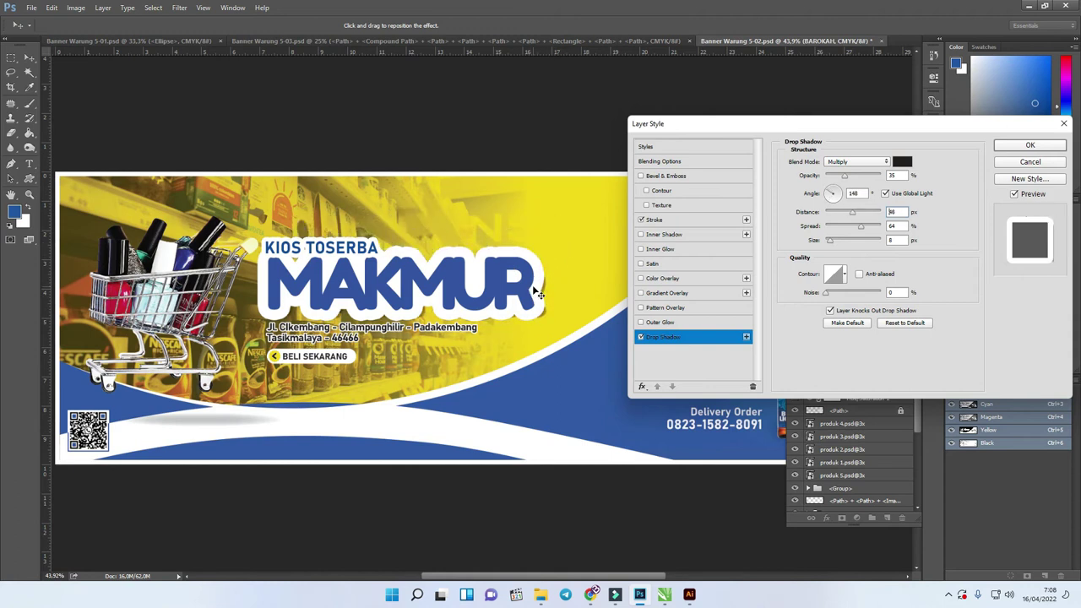
pyautogui.moveTo(533, 286); pyautogui.dragTo(529, 289)
pyautogui.click(1037, 145)
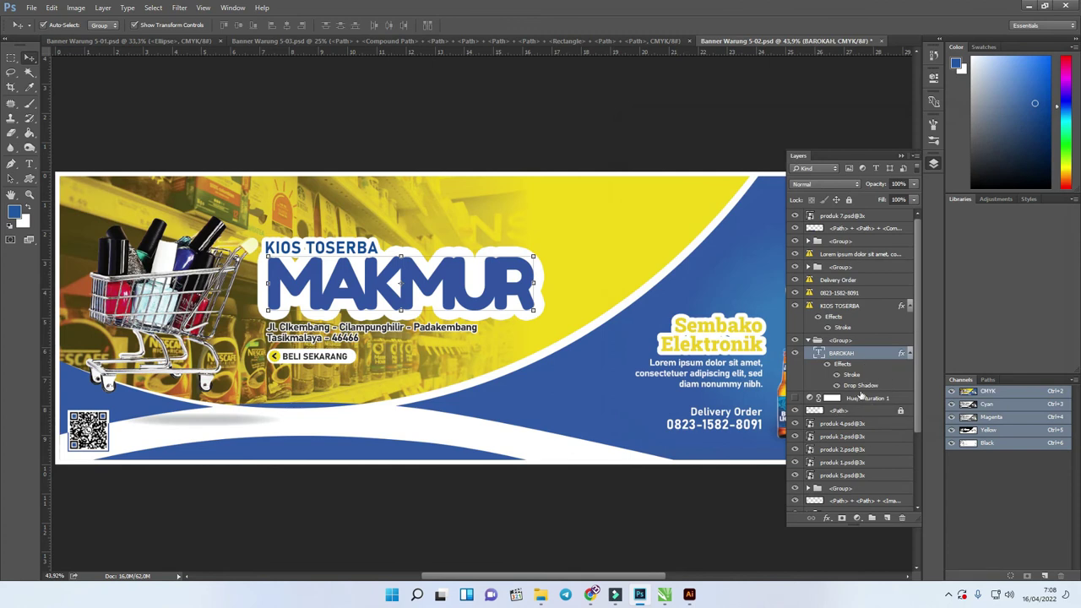
# Duplicate the BAROKAH text layer, rasterize the original layer's style, and check the rasterized layer by toggling its visibility.
pyautogui.hotkey('ctrl', 'j')
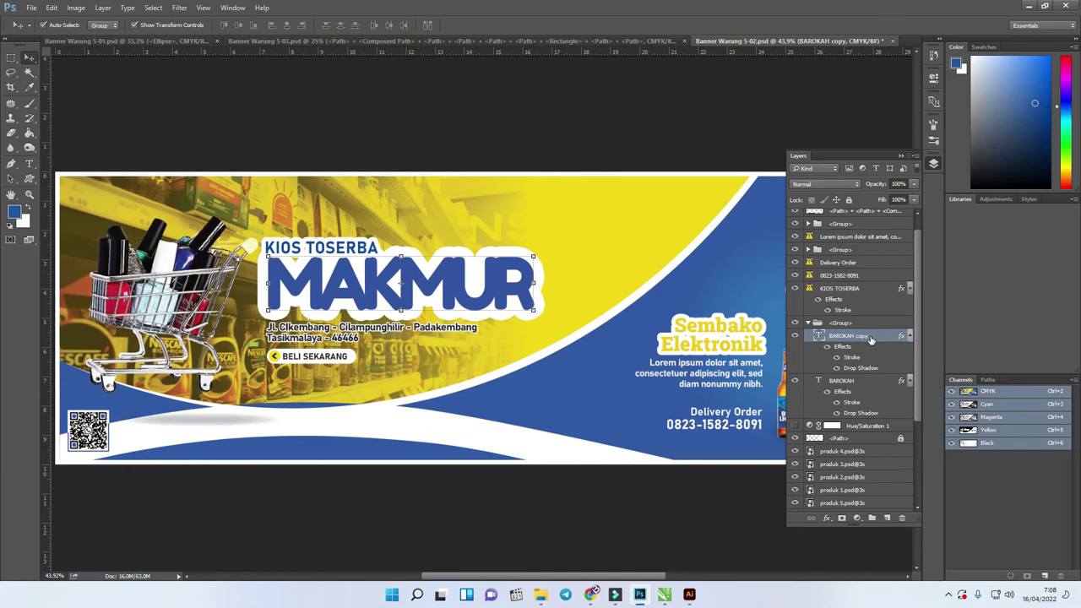
pyautogui.click(871, 384)
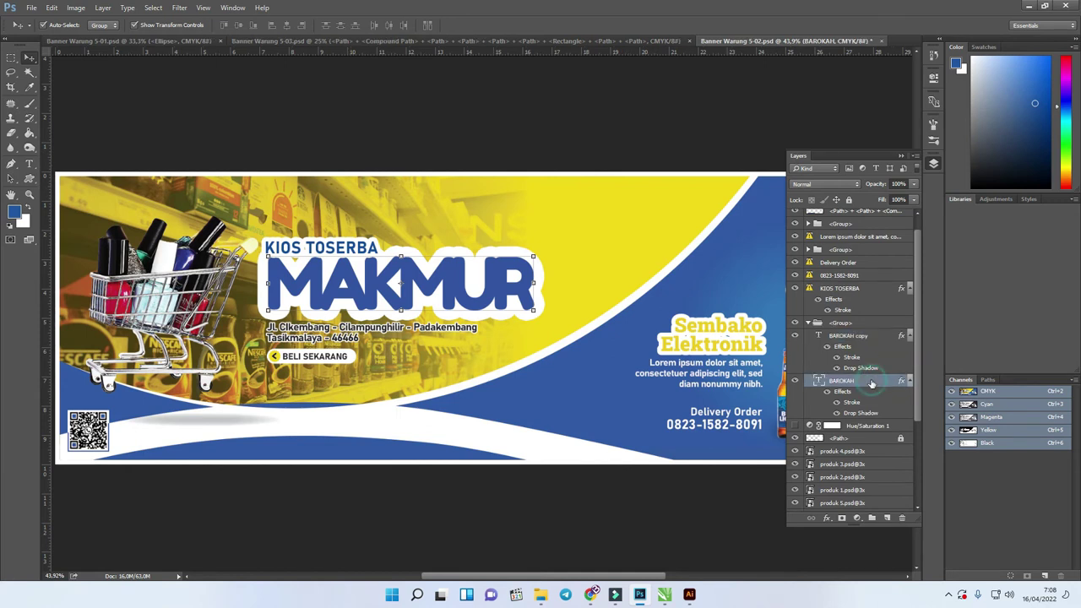
pyautogui.rightClick(873, 385)
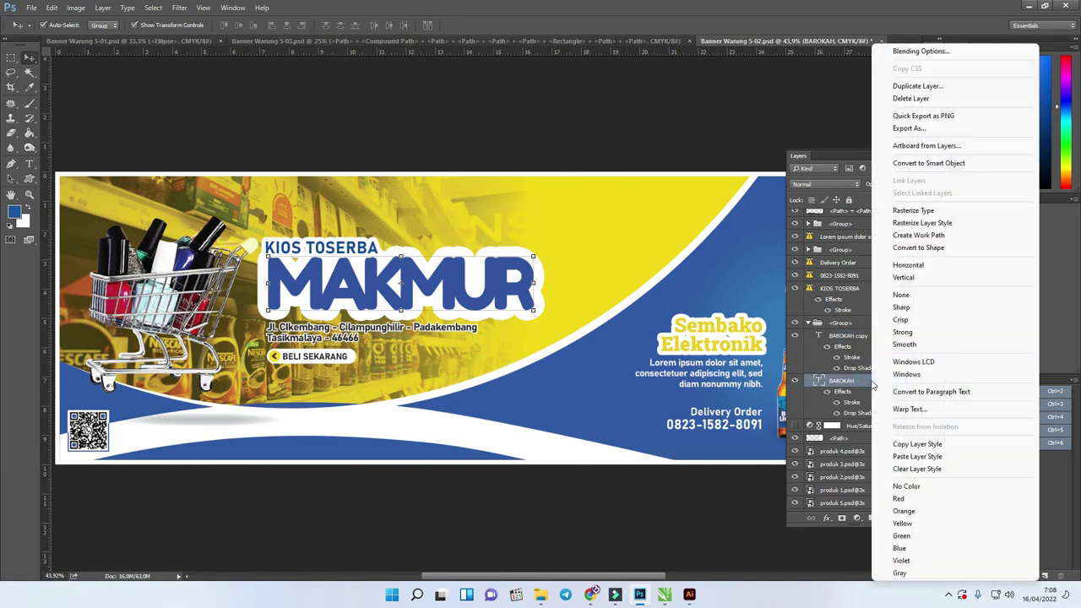
pyautogui.click(952, 223)
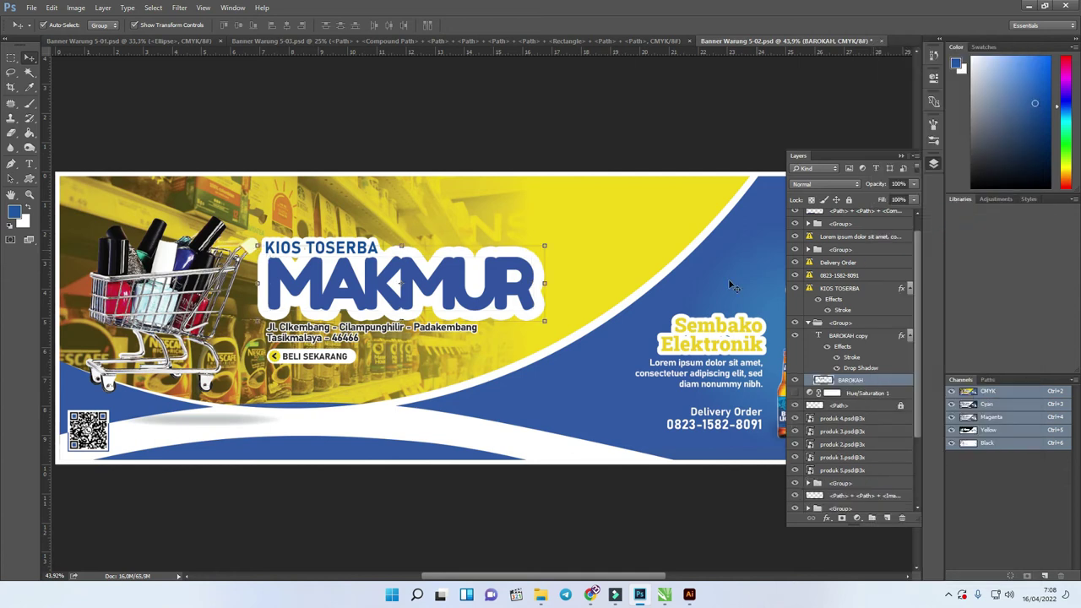
pyautogui.click(794, 380)
pyautogui.click(794, 380)
# Add a Multiply drop shadow to the rasterized BAROKAH layer with 100% opacity and 64% spread.
pyautogui.rightClick(870, 381)
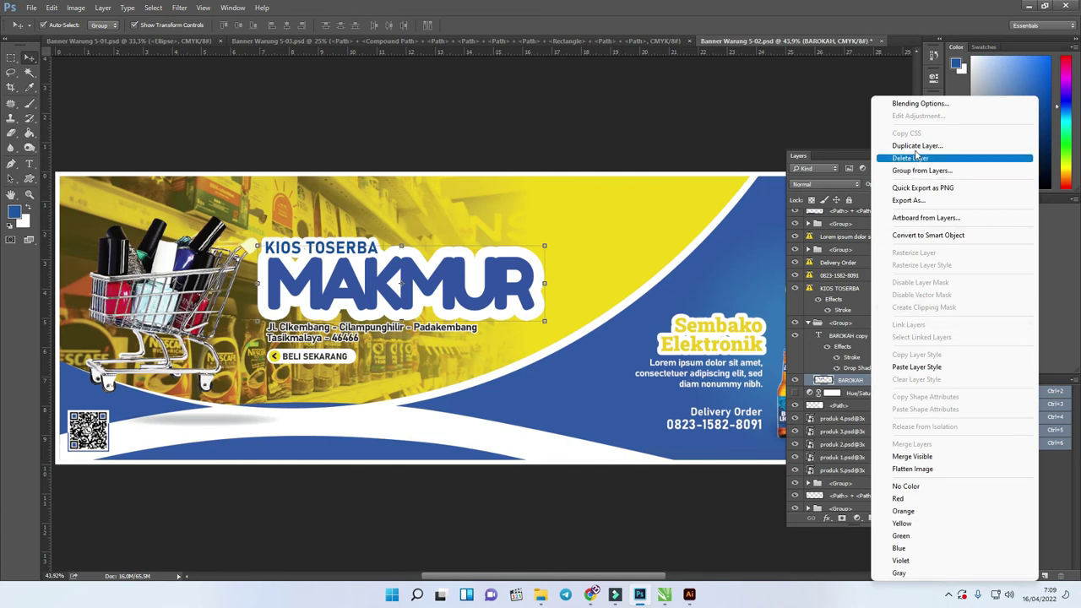
pyautogui.click(911, 103)
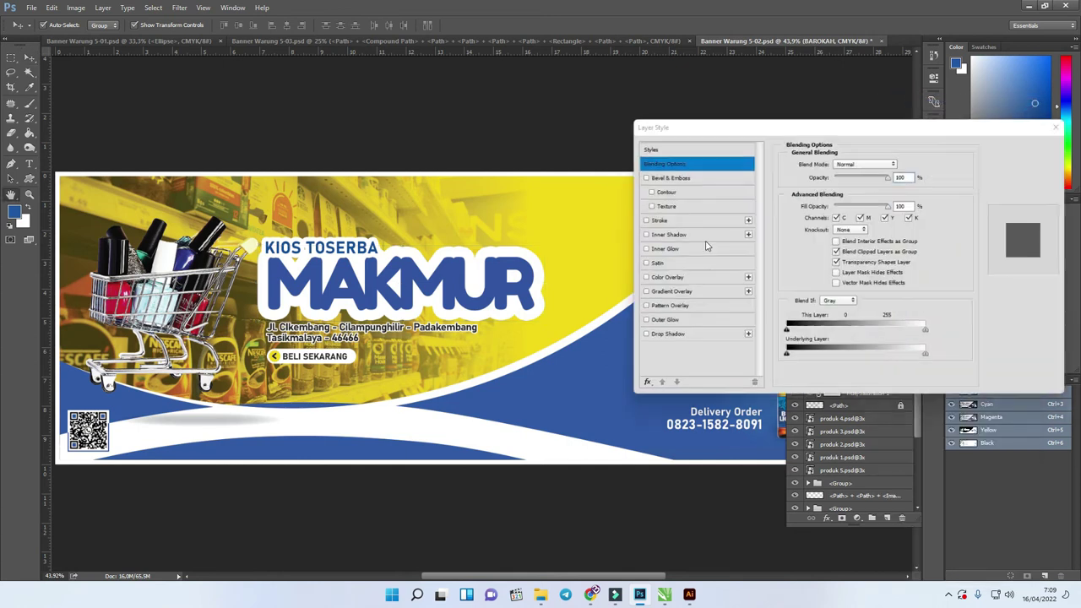
pyautogui.click(641, 338)
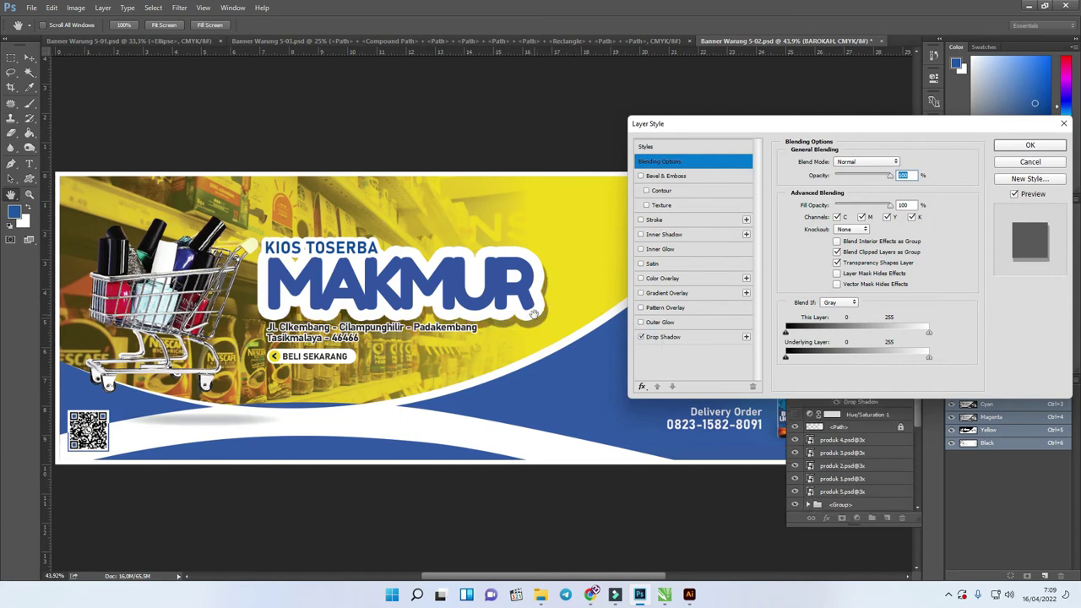
pyautogui.click(706, 340)
pyautogui.moveTo(591, 337); pyautogui.dragTo(550, 321)
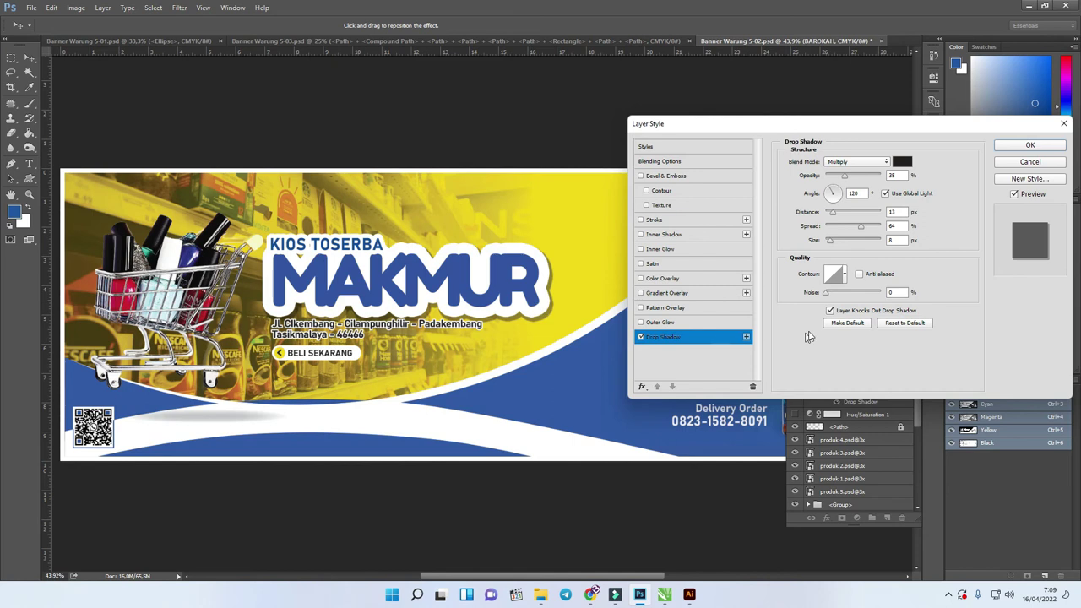
pyautogui.moveTo(843, 175); pyautogui.dragTo(881, 176)
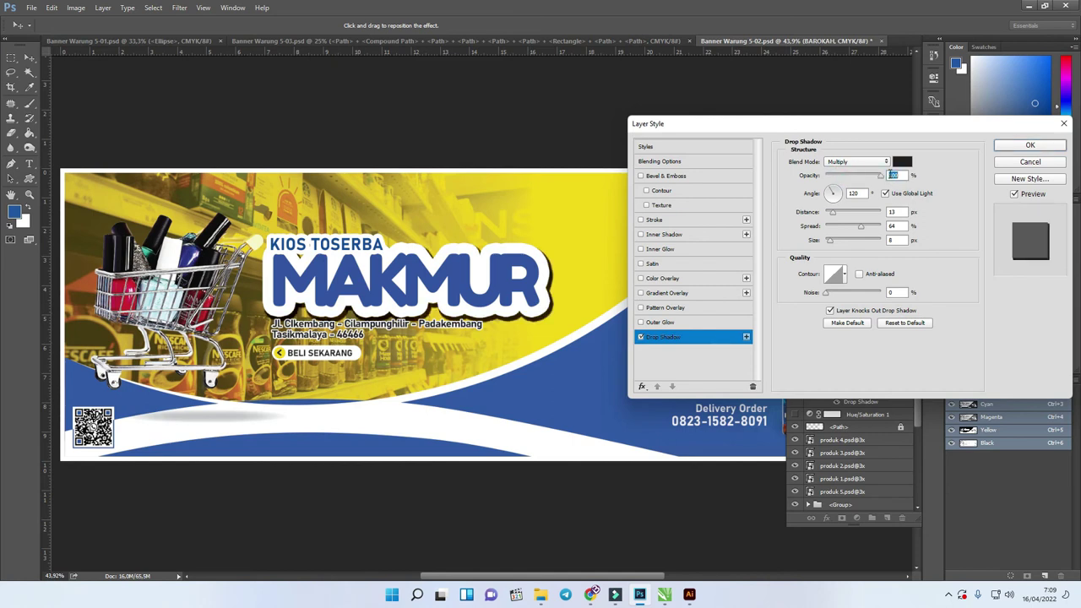
# Tighten the BAROKAH layer's drop shadow to a 5 px distance at 126° with a minimal size, and apply the layer style.
pyautogui.moveTo(549, 326); pyautogui.dragTo(545, 323)
pyautogui.moveTo(832, 244); pyautogui.dragTo(826, 241)
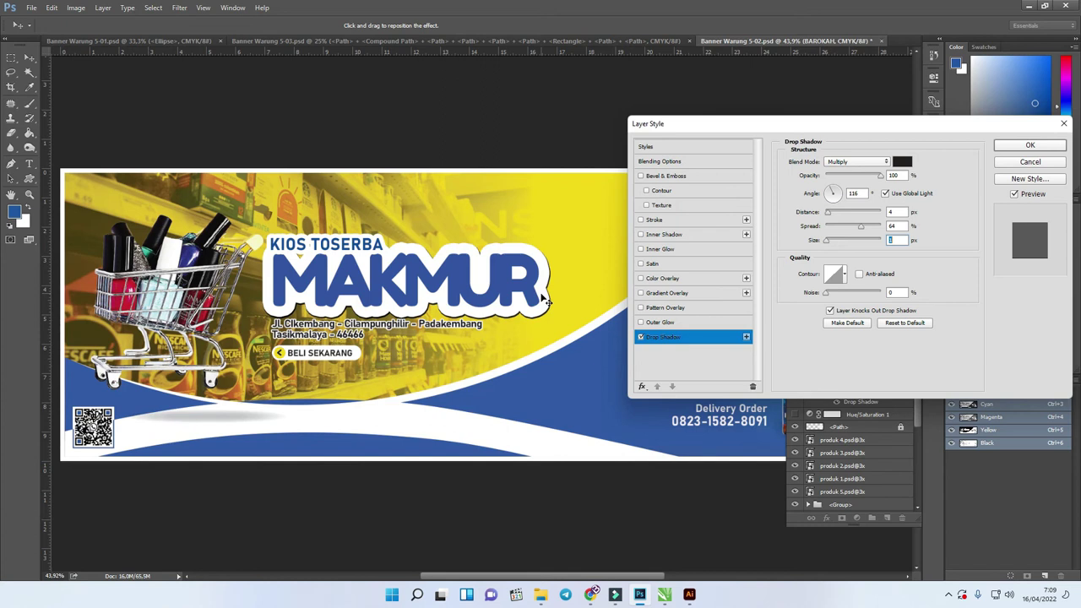
pyautogui.moveTo(544, 297)
pyautogui.mouseDown()
pyautogui.moveTo(553, 304)
pyautogui.moveTo(540, 296)
pyautogui.mouseUp()
pyautogui.moveTo(994, 124); pyautogui.dragTo(935, 125)
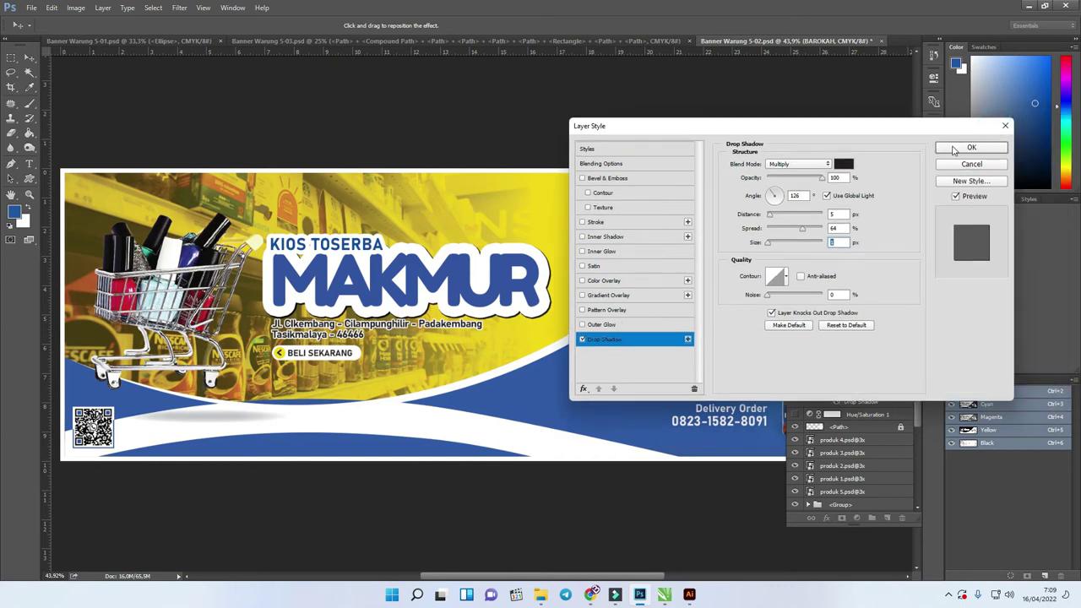
pyautogui.click(971, 144)
pyautogui.click(397, 118)
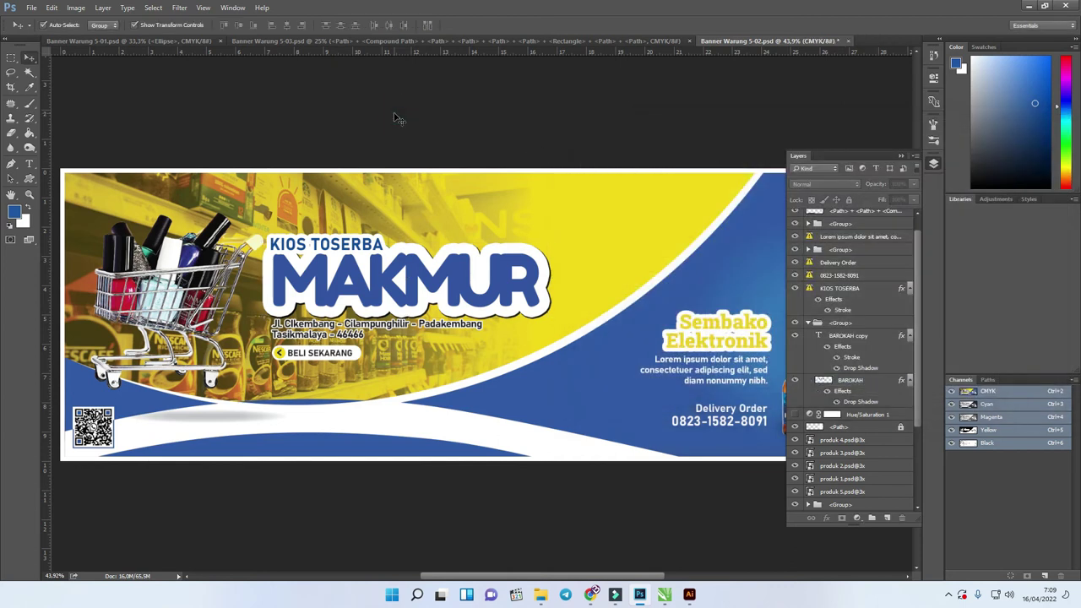
# Review the full Banner Warung 5-02 layout and look over the Banner Warung 5-03 and 5-01 documents.
pyautogui.click(185, 287)
pyautogui.hotkey('ctrl', '-')
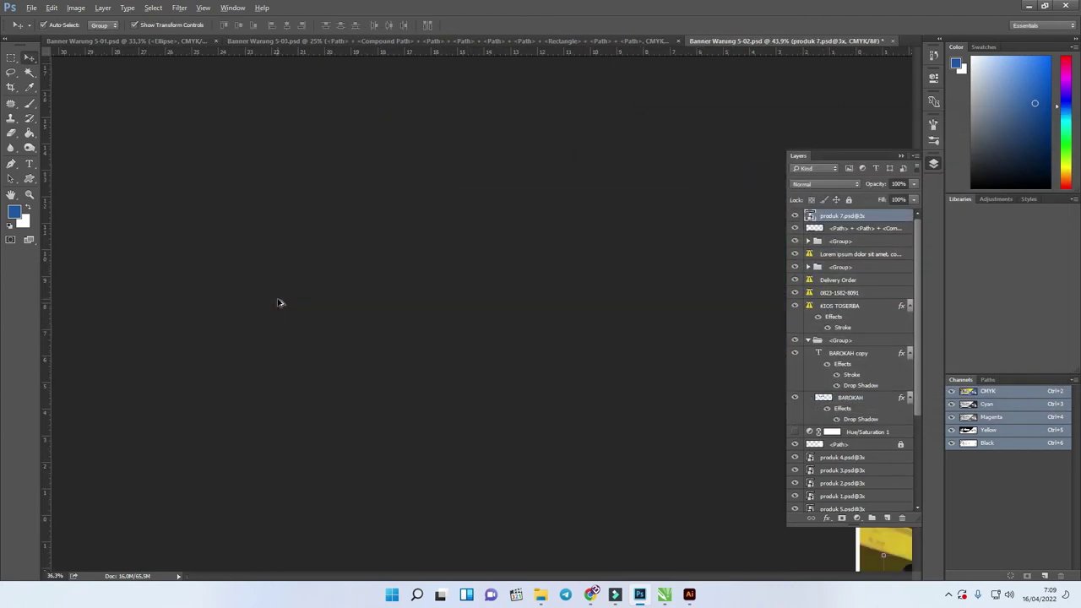
pyautogui.click(486, 172)
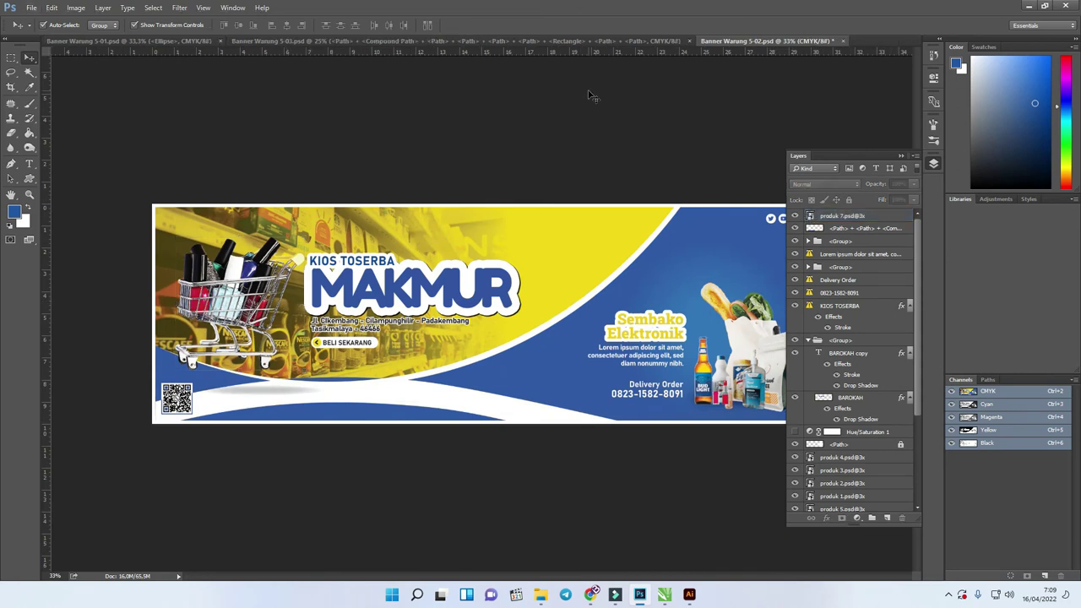
pyautogui.click(555, 41)
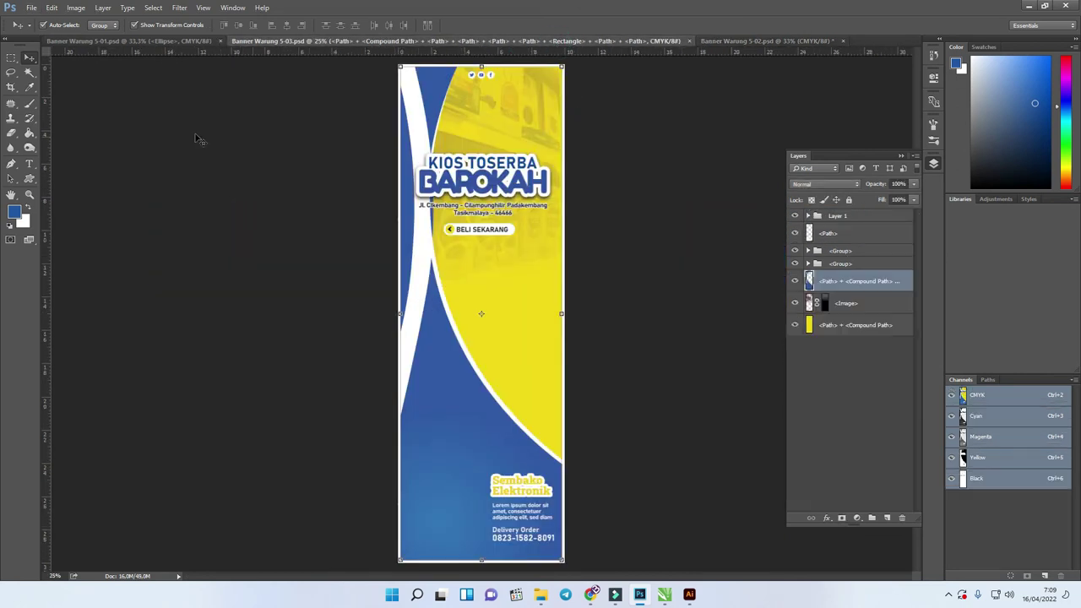
pyautogui.click(127, 41)
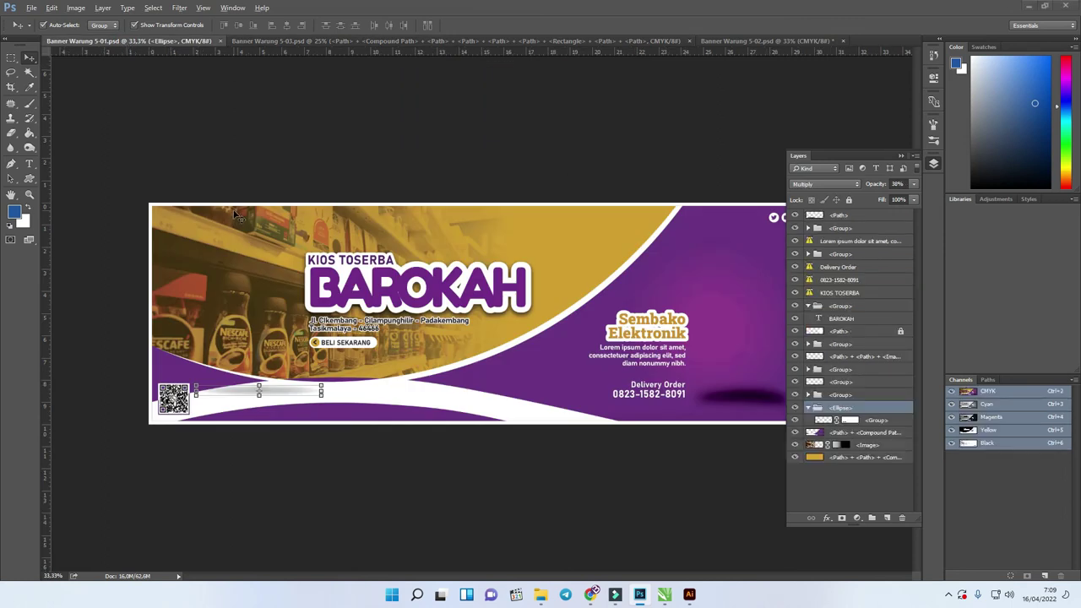
# Switch to CorelDRAW and delete the white outline group behind the purple banner's BAROKAH title, putting the title back under KIOS TOSERBA.
pyautogui.hotkey('alt', 'Tab')
pyautogui.click(841, 211)
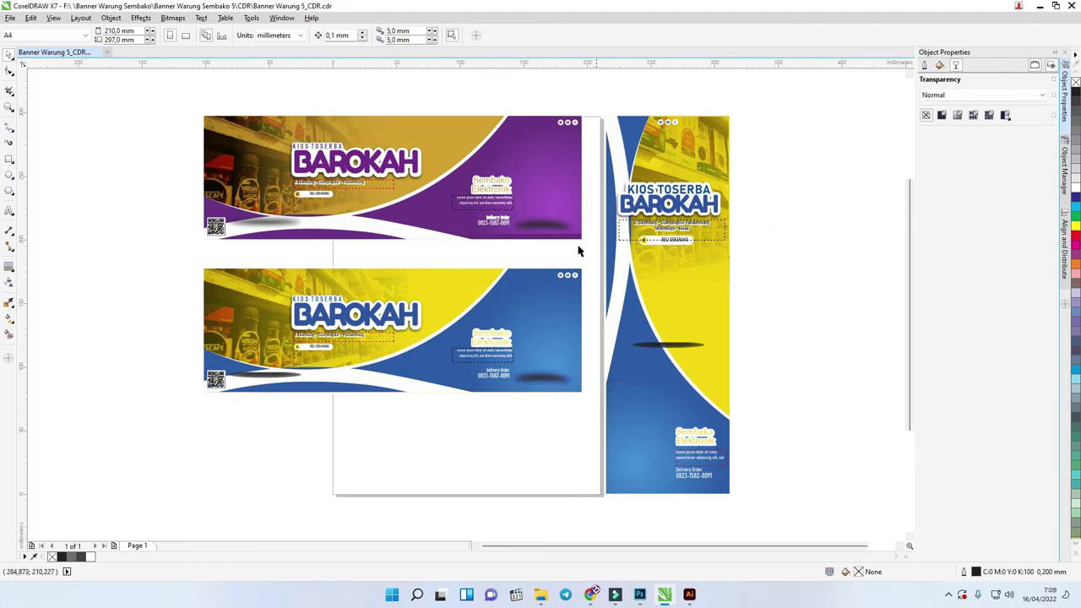
pyautogui.click(507, 186)
pyautogui.click(542, 194)
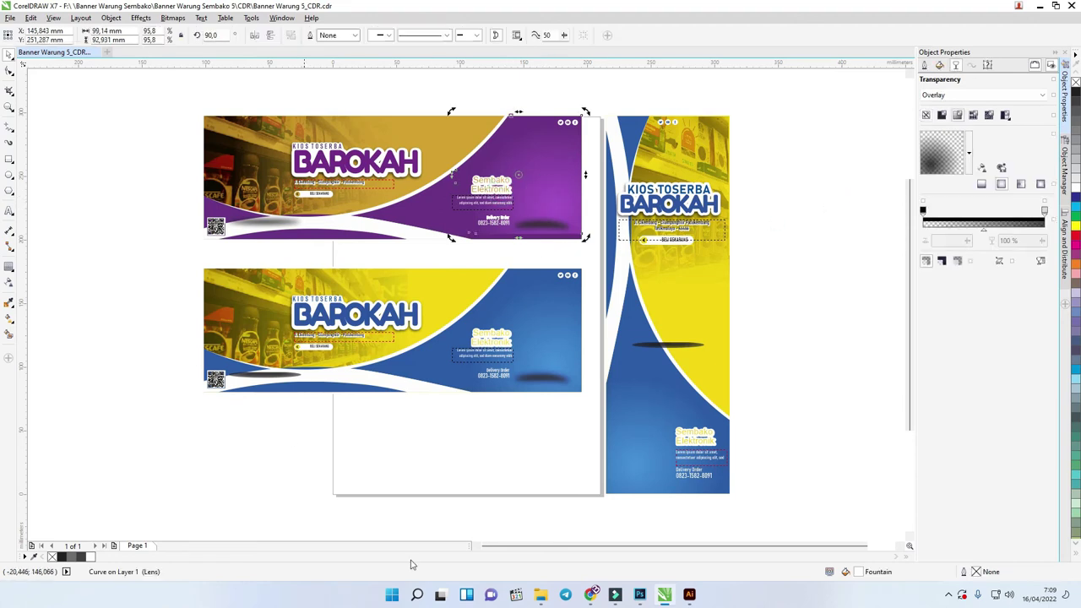
pyautogui.click(348, 167)
pyautogui.scroll(2, 338, 171)
pyautogui.moveTo(335, 172); pyautogui.dragTo(423, 197)
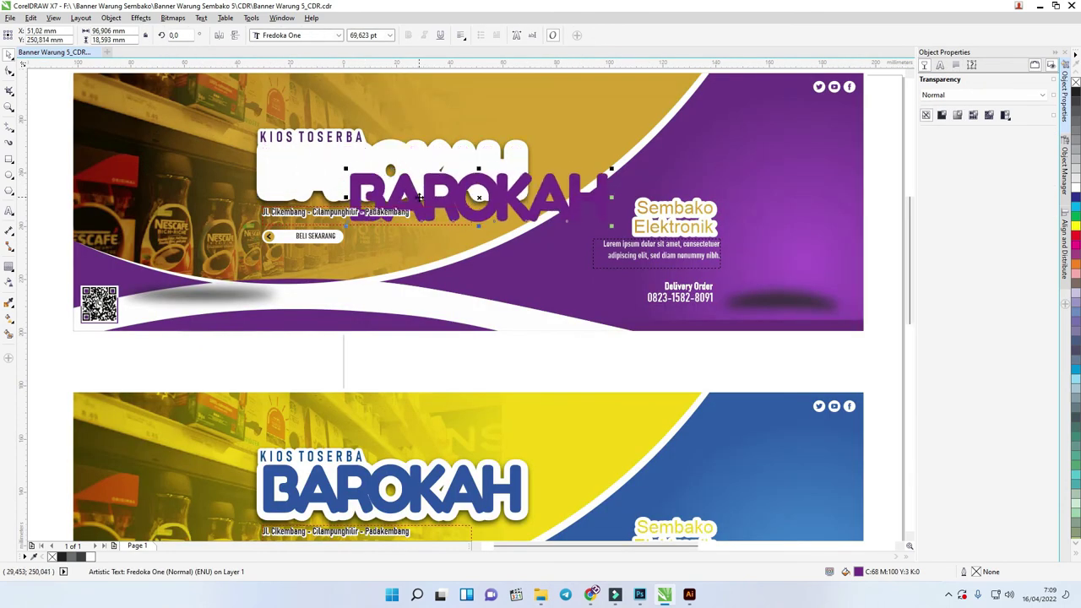
pyautogui.click(294, 167)
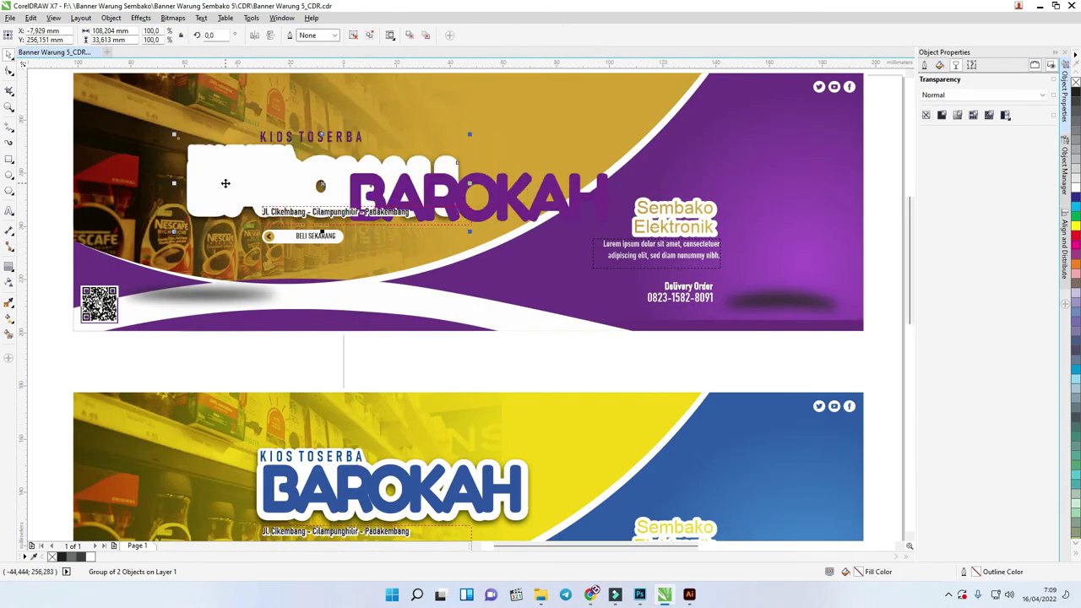
pyautogui.press('Delete')
pyautogui.moveTo(369, 187); pyautogui.dragTo(275, 162)
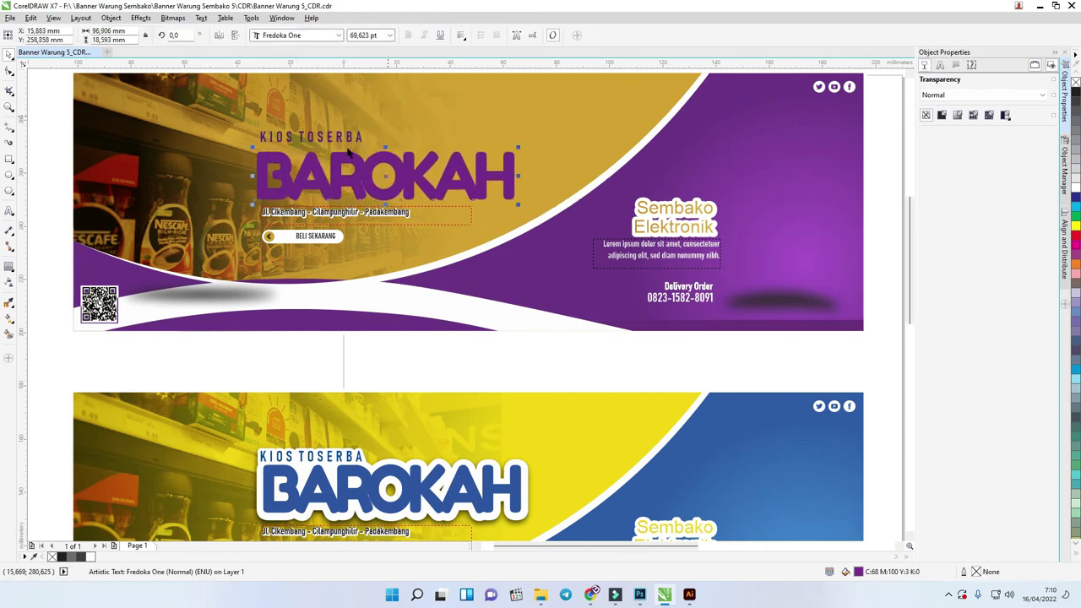
# Add a one-step white outside contour of about 1.96 mm around the purple BAROKAH title.
pyautogui.click(12, 268)
pyautogui.click(47, 262)
pyautogui.click(8, 267)
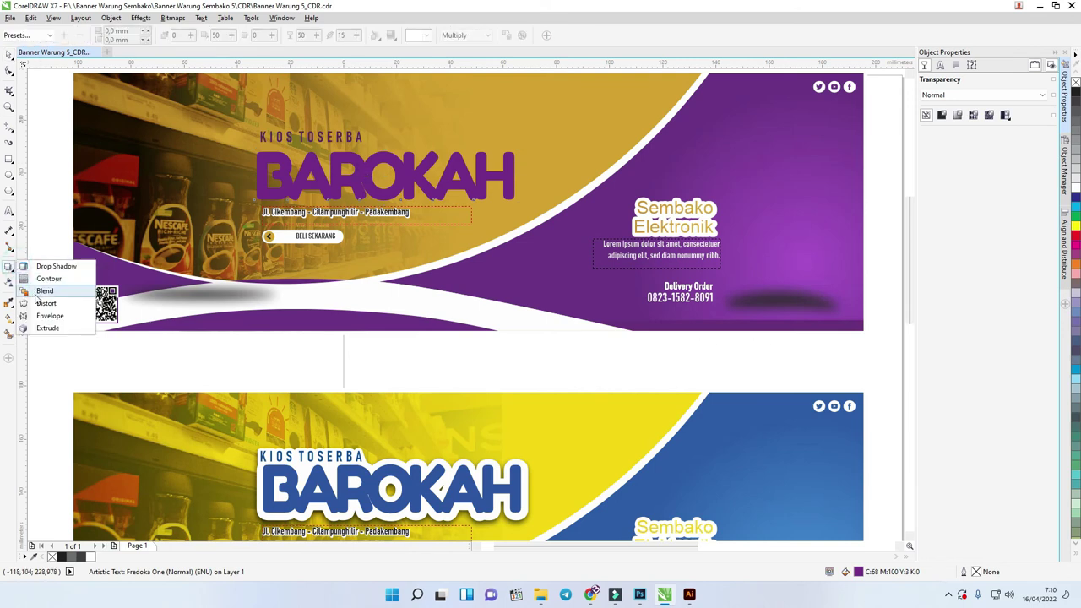
pyautogui.click(39, 282)
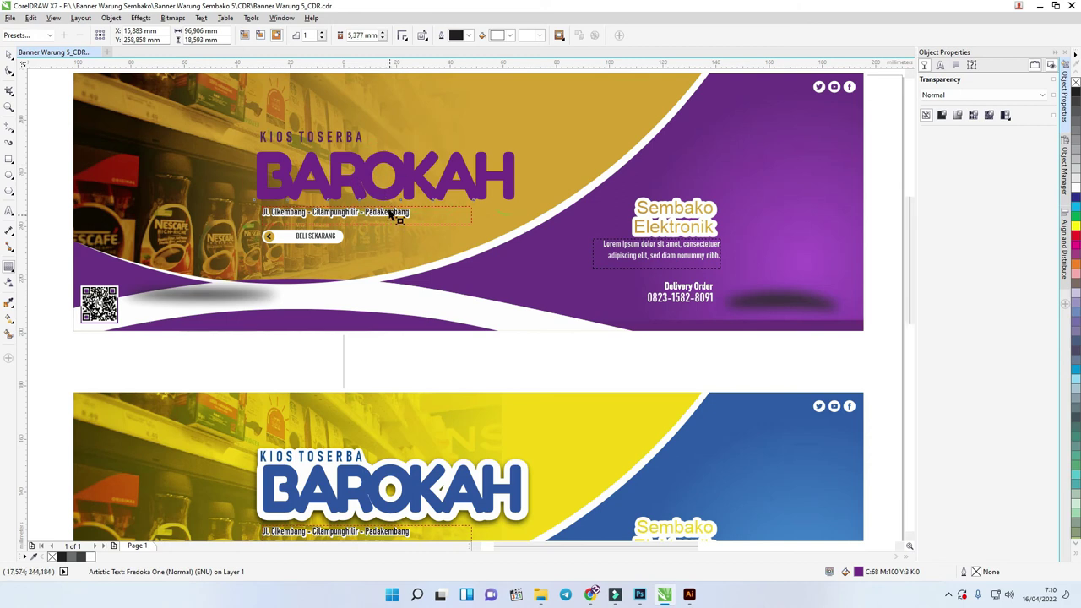
pyautogui.moveTo(394, 212); pyautogui.dragTo(386, 203)
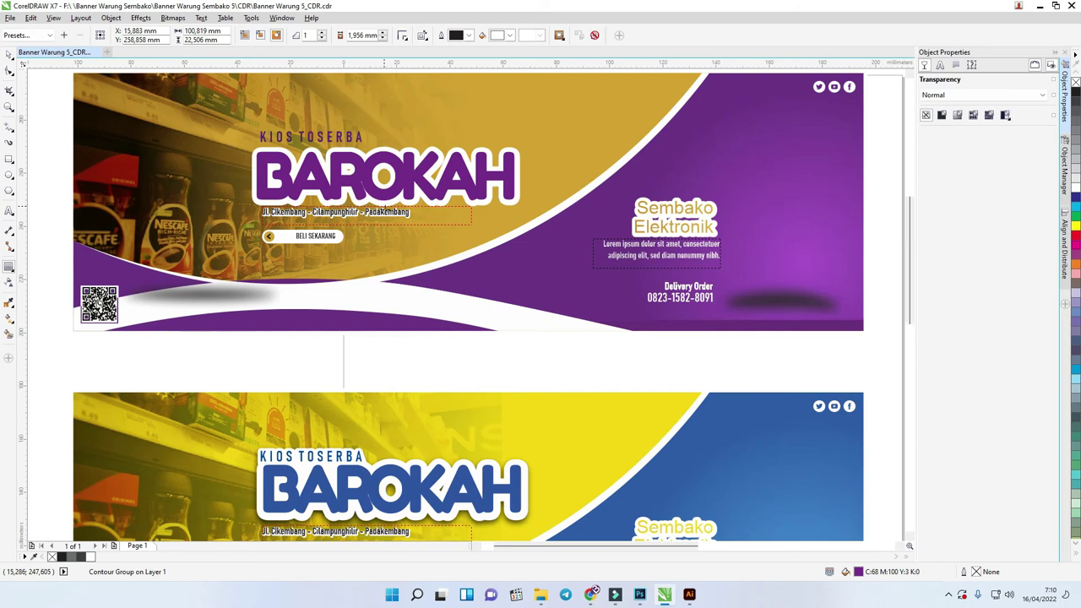
pyautogui.moveTo(386, 212); pyautogui.dragTo(385, 201)
# Break the BAROKAH contour group apart and check that the white outline moves separately from the letters.
pyautogui.scroll(3, 330, 169)
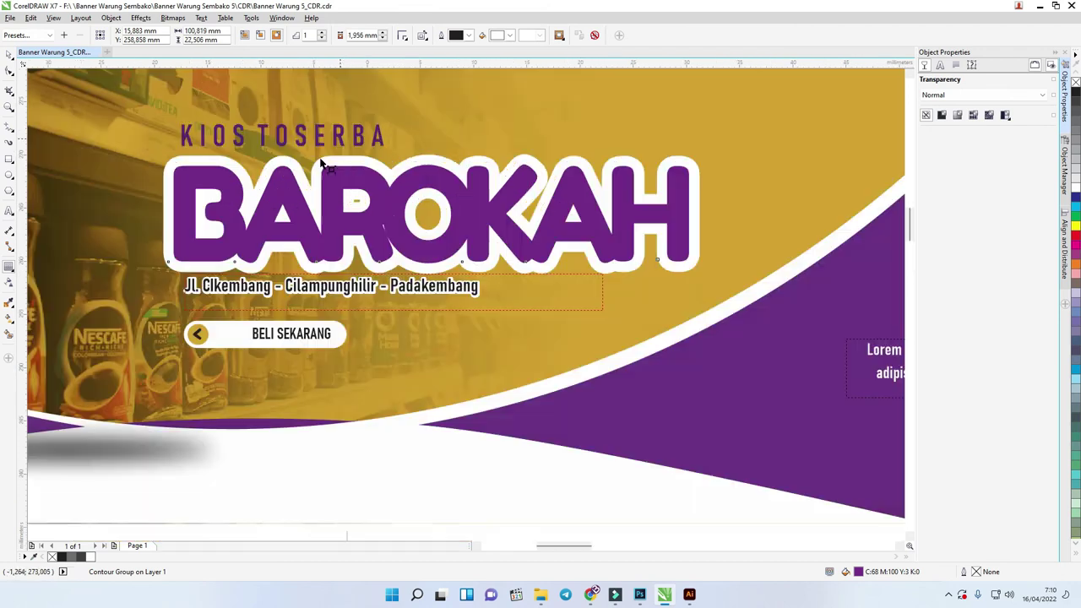
pyautogui.rightClick(331, 169)
pyautogui.click(355, 185)
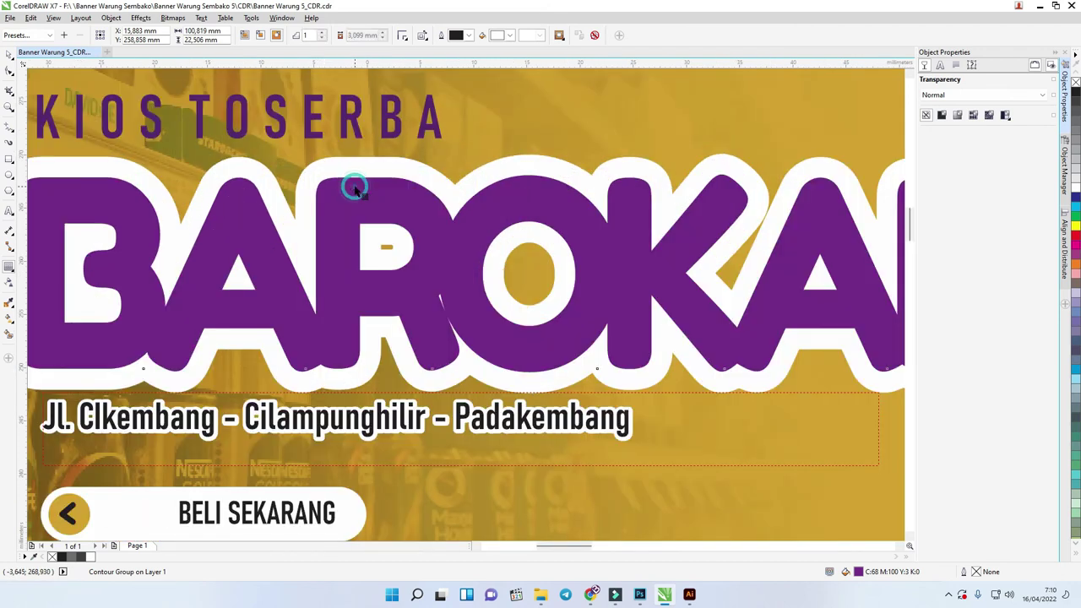
pyautogui.click(9, 53)
pyautogui.scroll(-3, 520, 141)
pyautogui.click(517, 177)
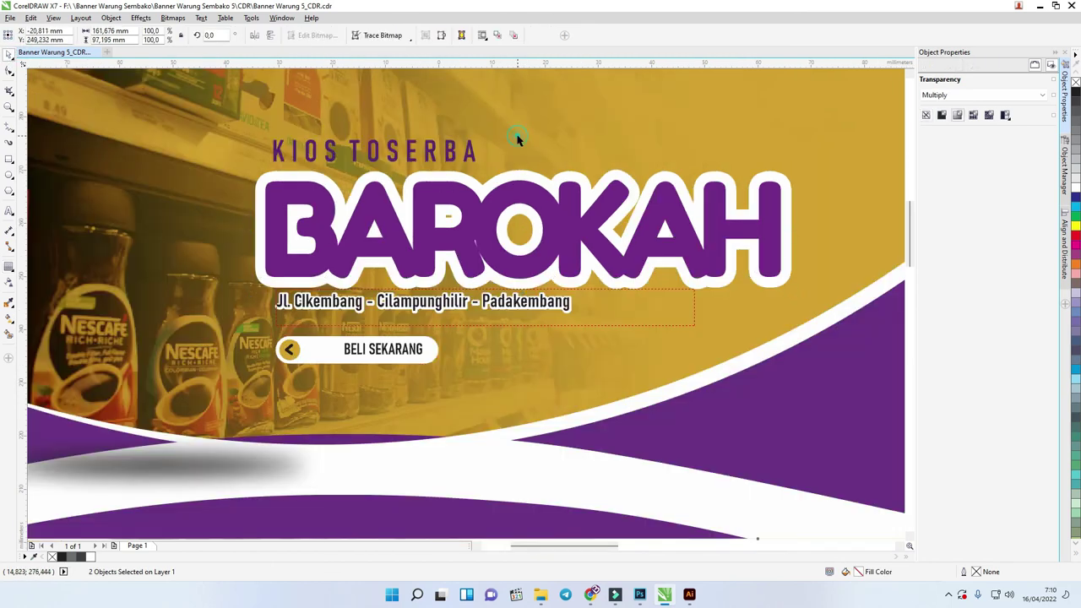
pyautogui.click(518, 178)
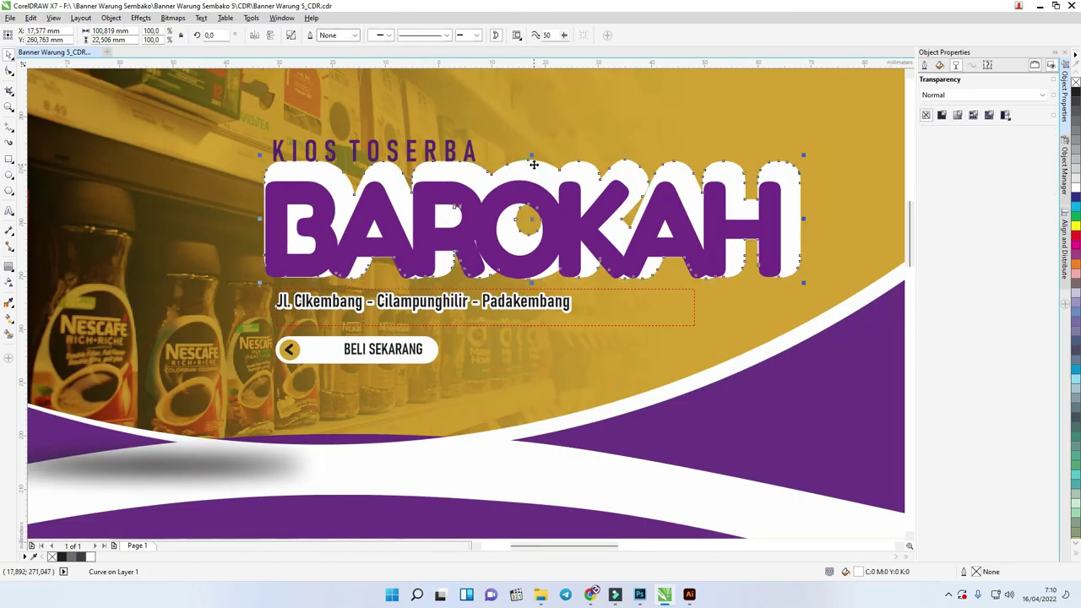
# Apply a drop shadow with the Small Glow preset to the white outline behind the purple banner's BAROKAH title.
pyautogui.scroll(-2, 198, 244)
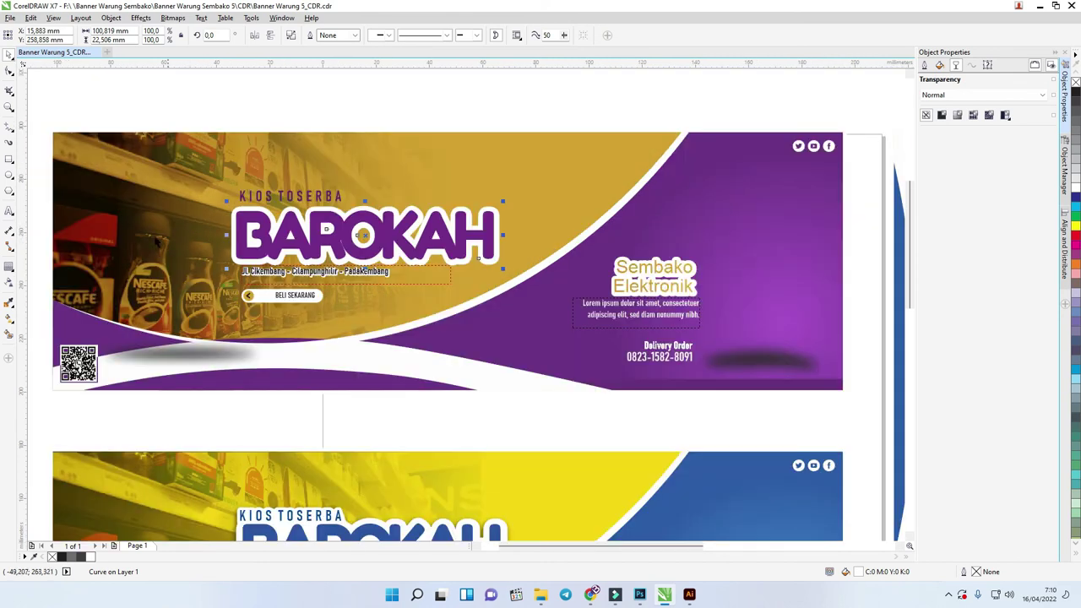
pyautogui.click(9, 268)
pyautogui.click(47, 265)
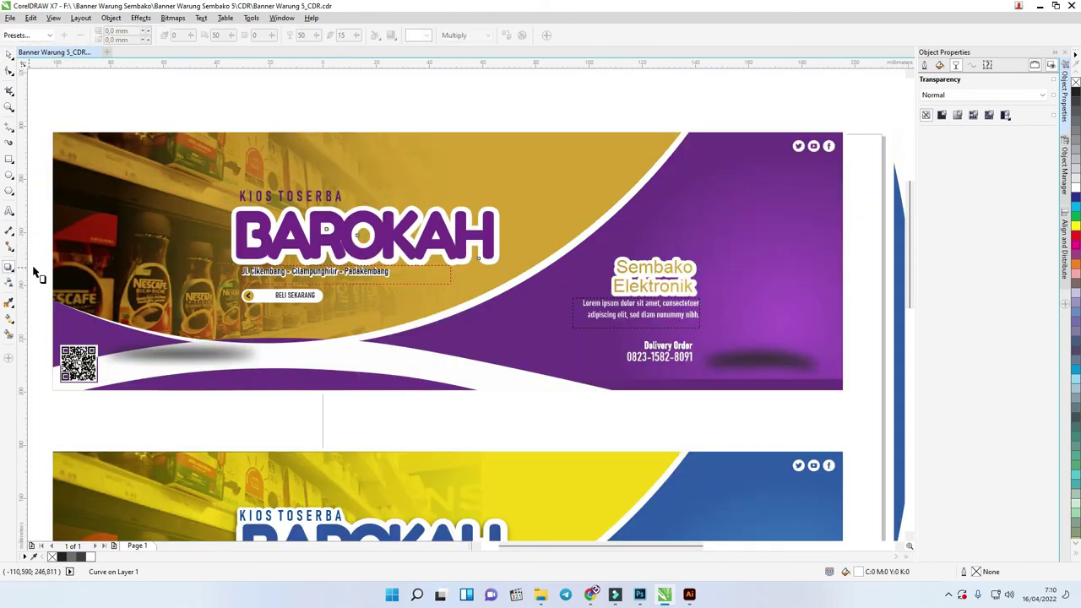
pyautogui.moveTo(498, 241); pyautogui.dragTo(534, 262)
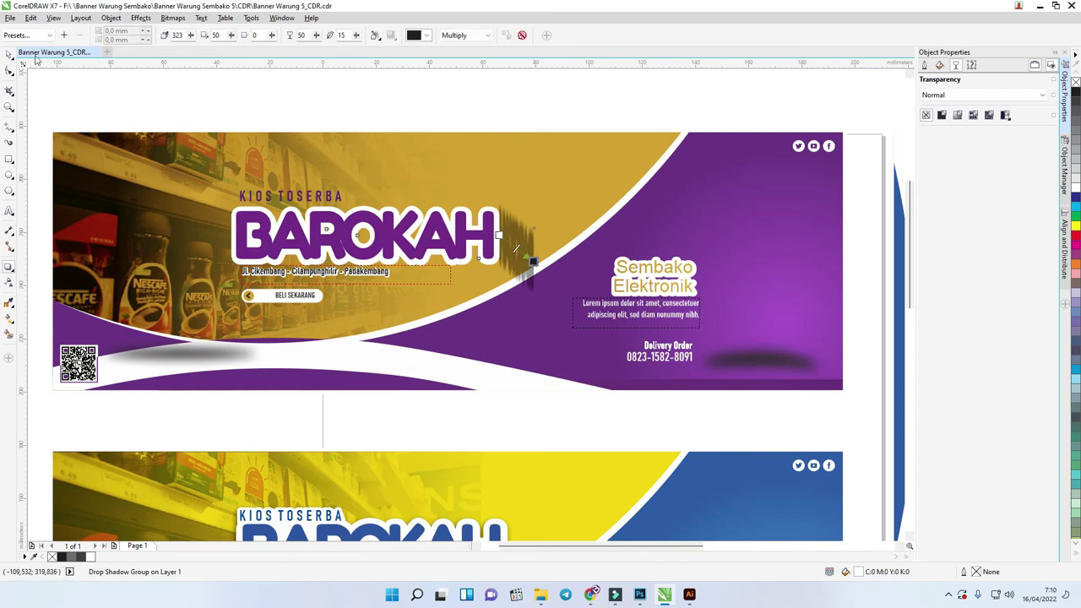
pyautogui.click(29, 34)
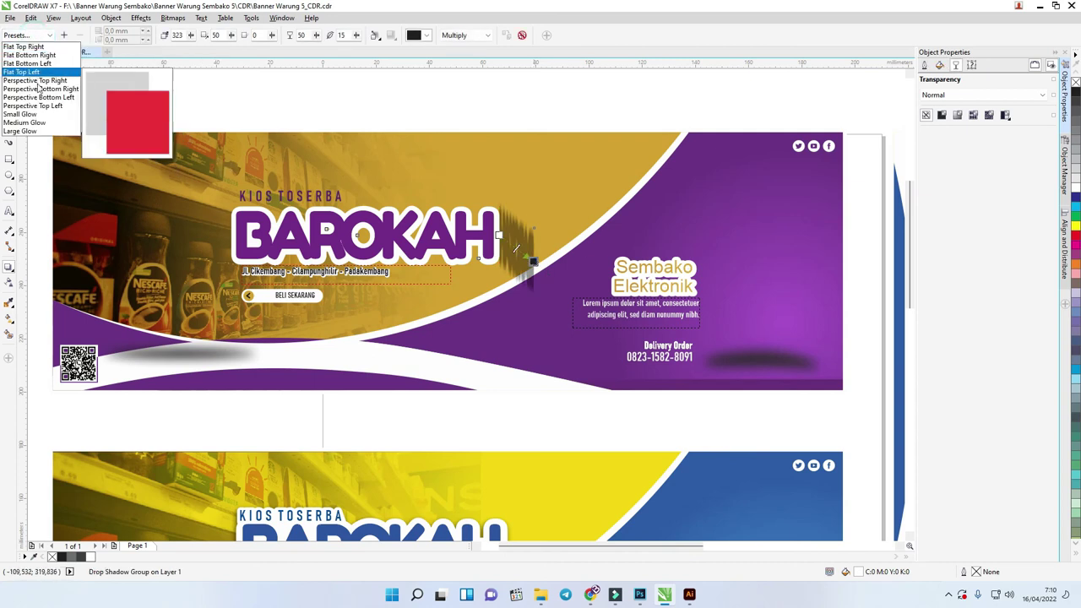
pyautogui.click(39, 115)
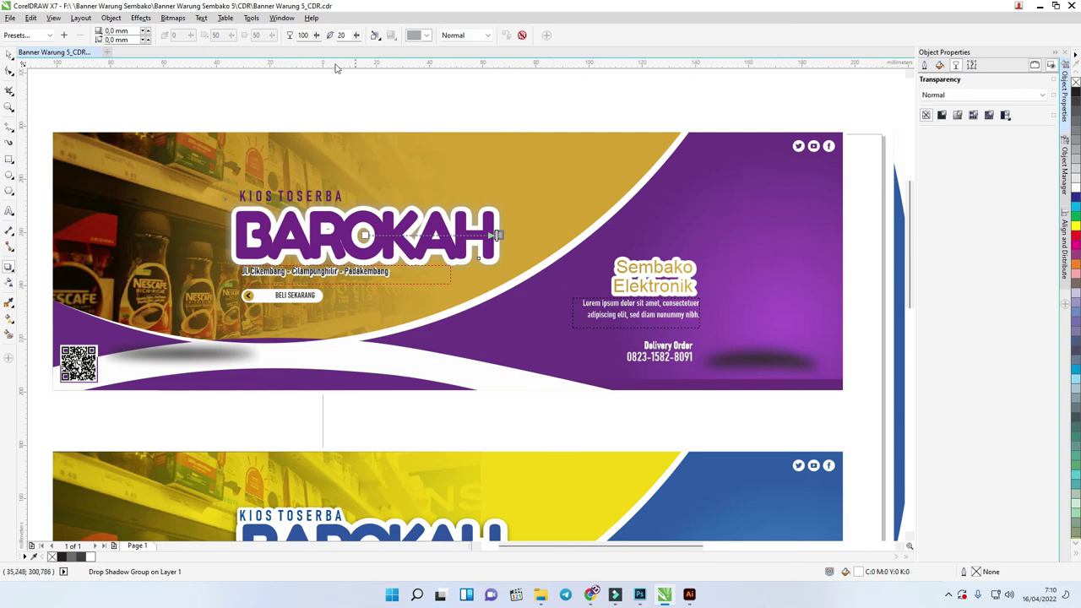
# Set the outline's shadow color to black and its feathering to 4.
pyautogui.click(426, 35)
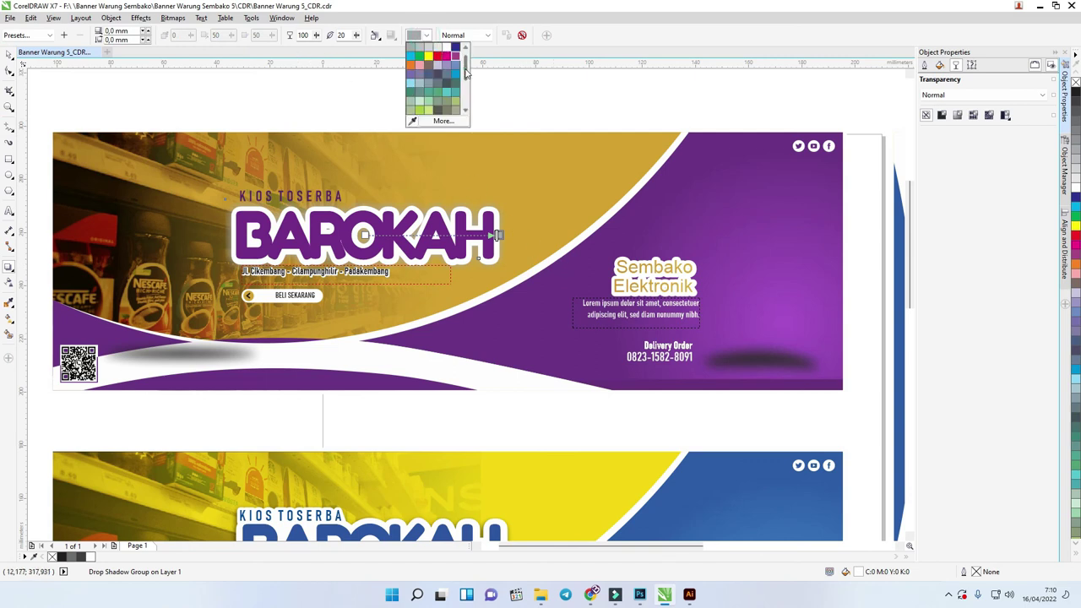
pyautogui.scroll(1, 410, 51)
pyautogui.click(410, 48)
pyautogui.doubleClick(348, 36)
pyautogui.write('7')
pyautogui.press('Return')
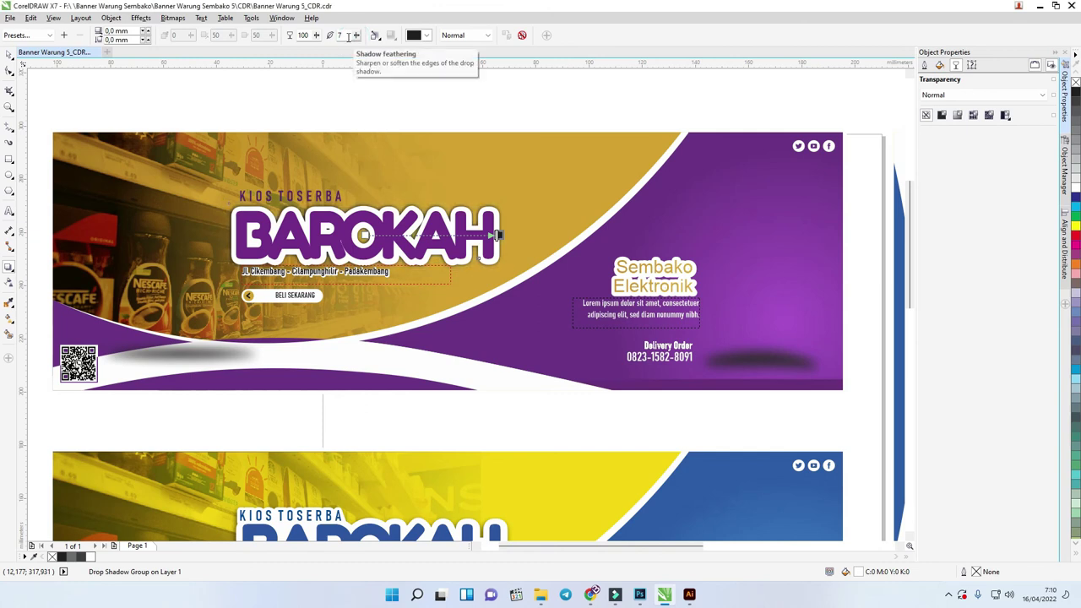
pyautogui.click(356, 38)
pyautogui.click(355, 38)
pyautogui.click(355, 38)
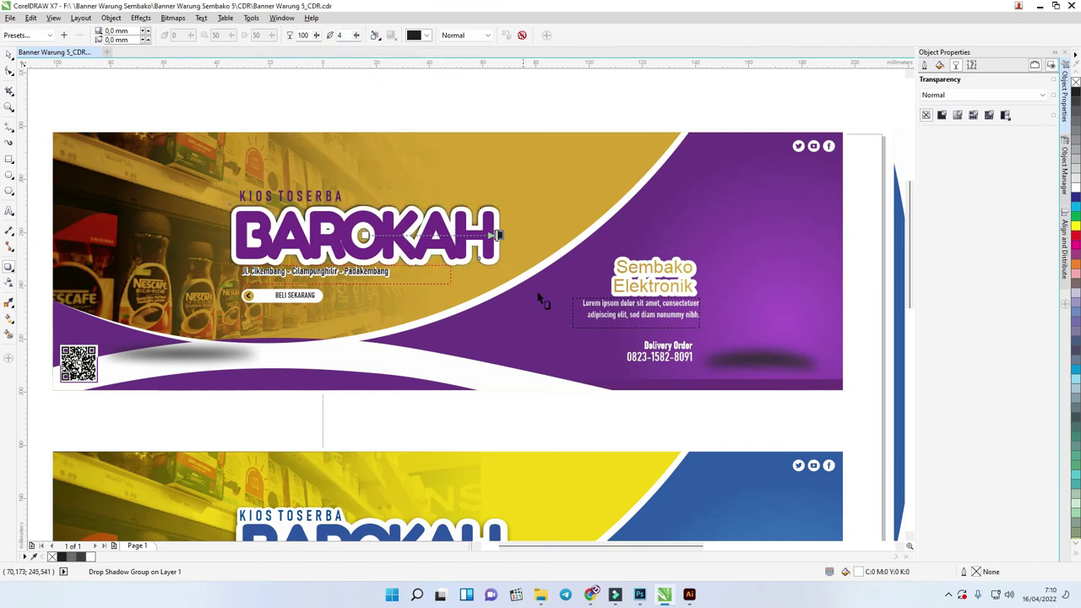
# Anchor the drop shadow at the bottom edge of the BAROKAH title's white outline.
pyautogui.scroll(2, 495, 234)
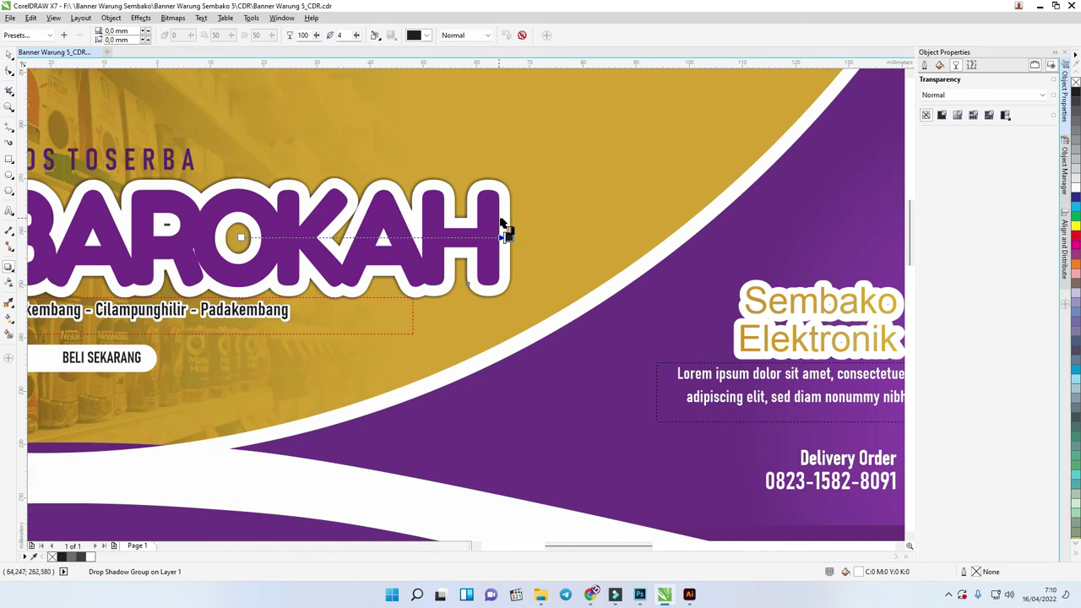
pyautogui.scroll(-2, 302, 224)
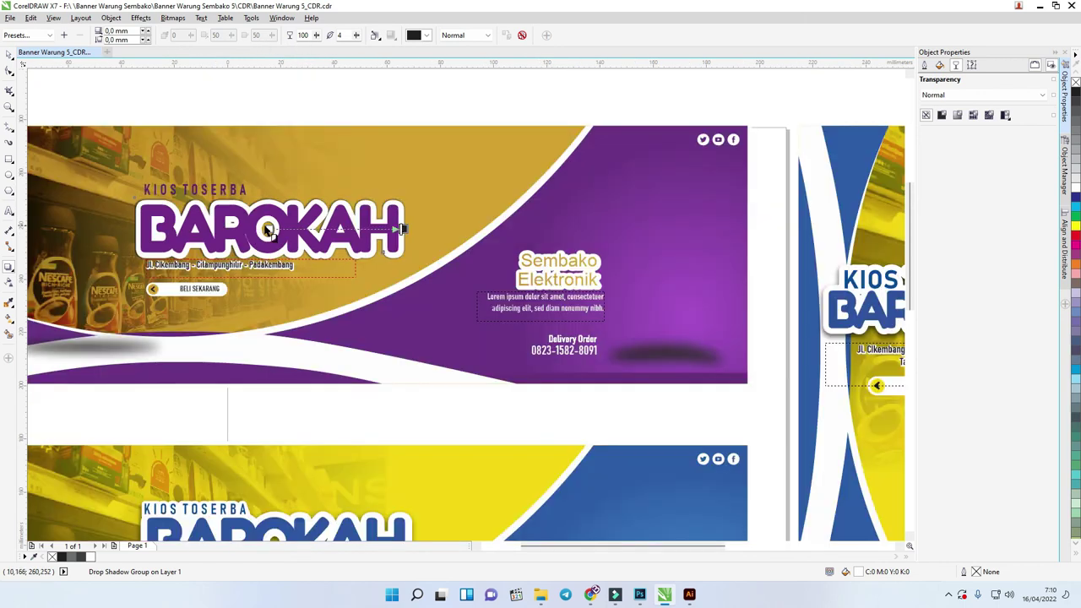
pyautogui.click(333, 268)
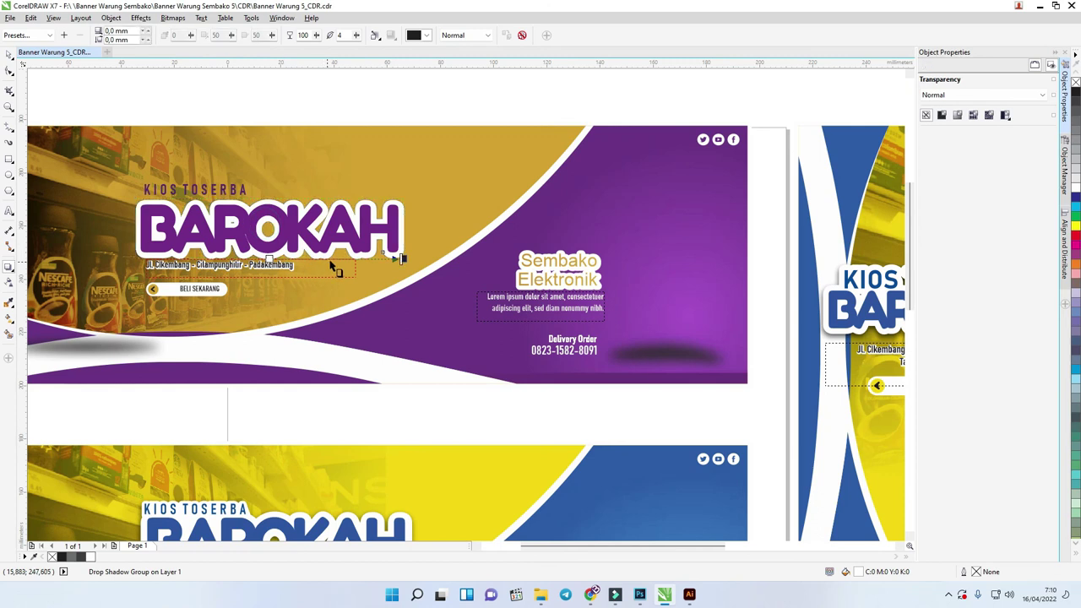
# Center the drop shadow on the BAROKAH outline, and try the Middle and Outside feathering directions before settling on Average.
pyautogui.moveTo(381, 272); pyautogui.dragTo(328, 254)
pyautogui.scroll(2, 363, 186)
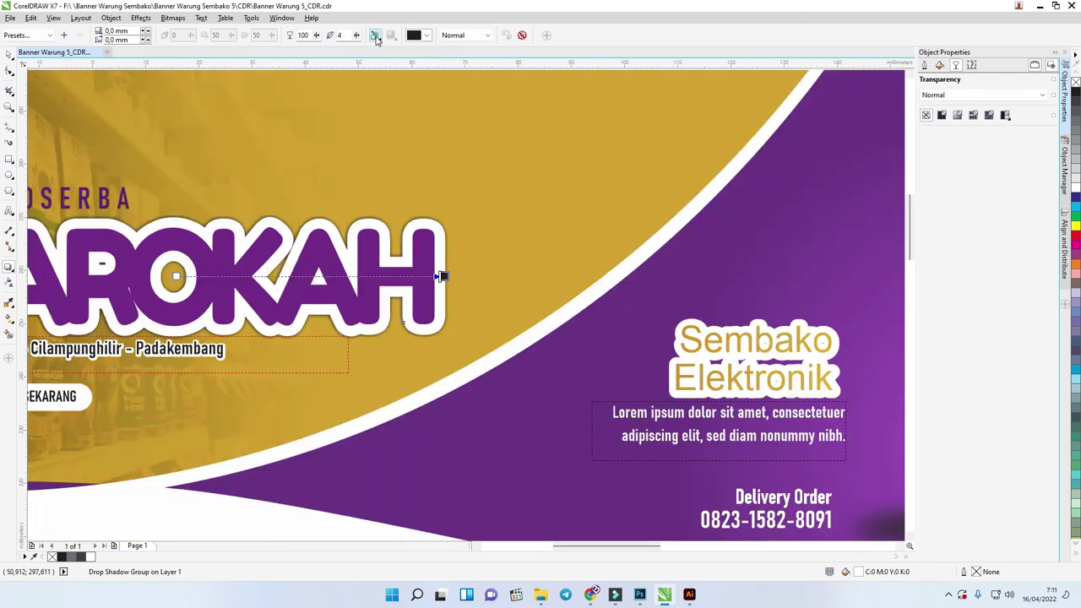
pyautogui.click(375, 34)
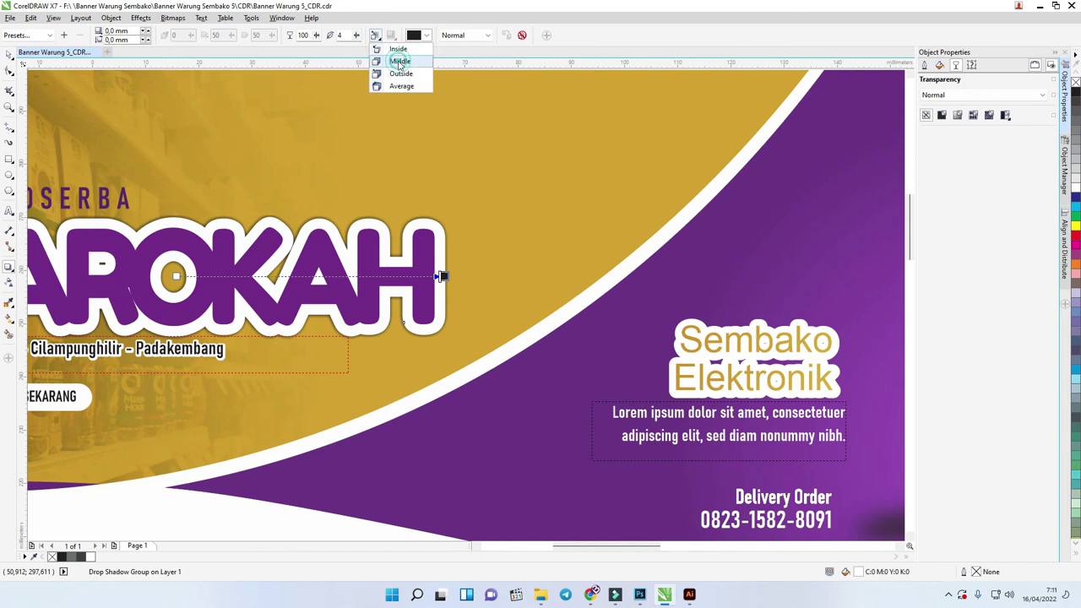
pyautogui.click(401, 61)
pyautogui.click(374, 35)
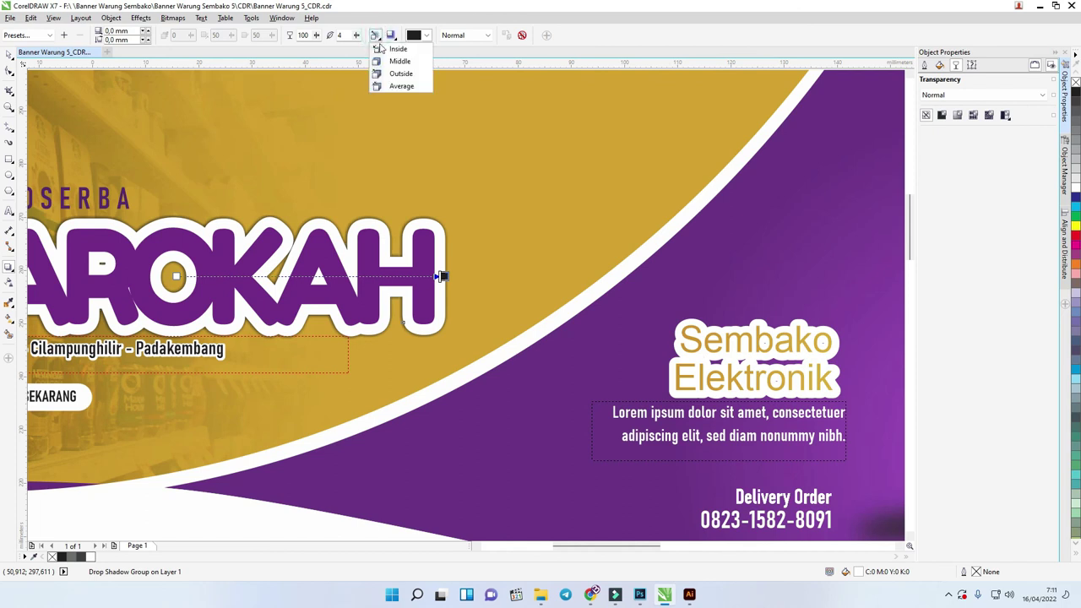
pyautogui.click(397, 72)
pyautogui.click(375, 35)
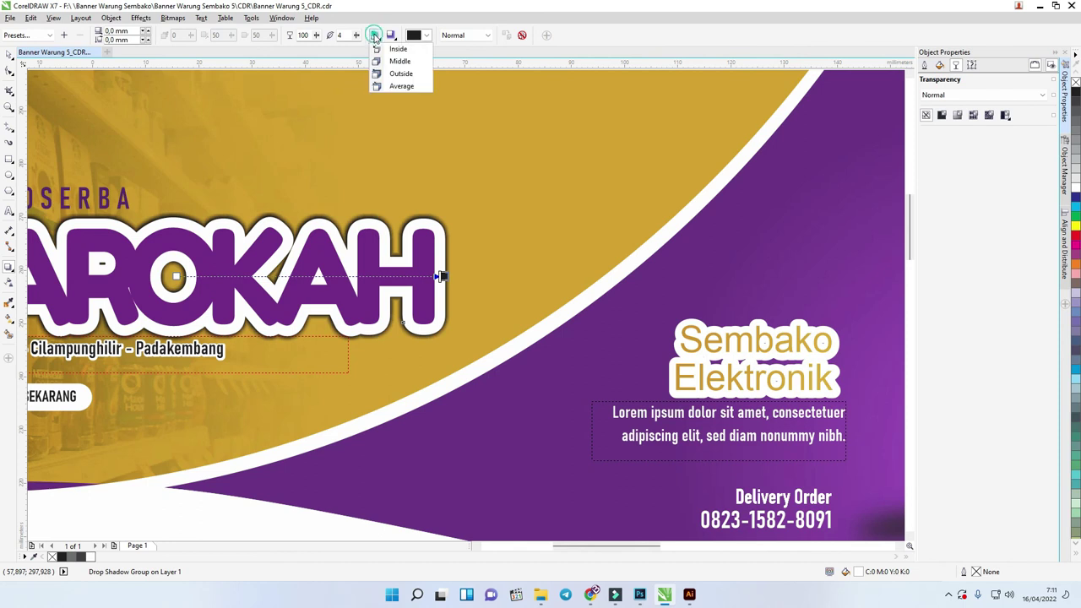
pyautogui.click(388, 82)
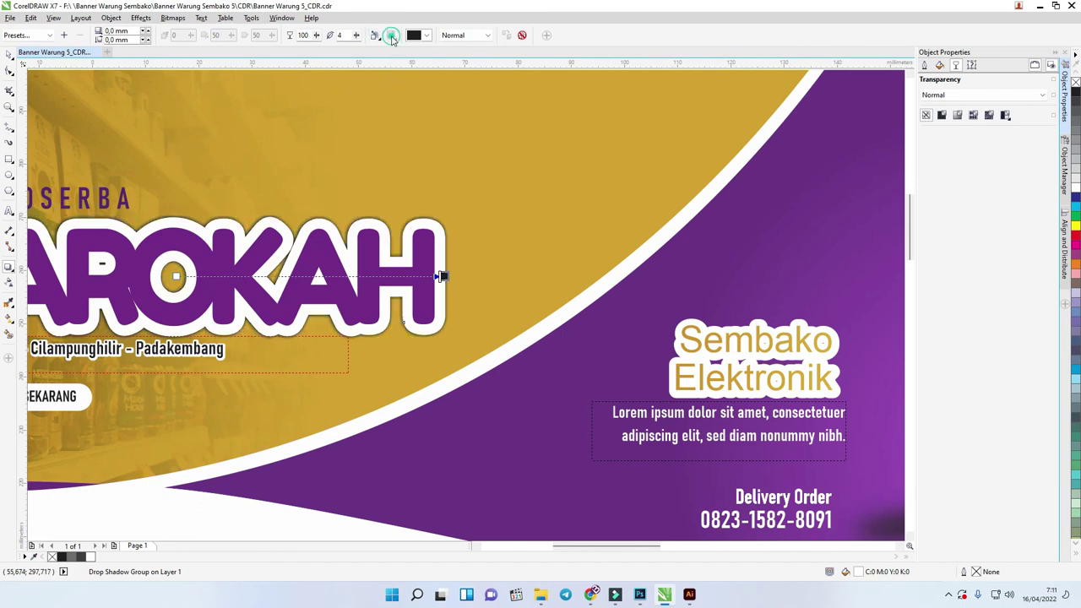
pyautogui.scroll(-2, 471, 218)
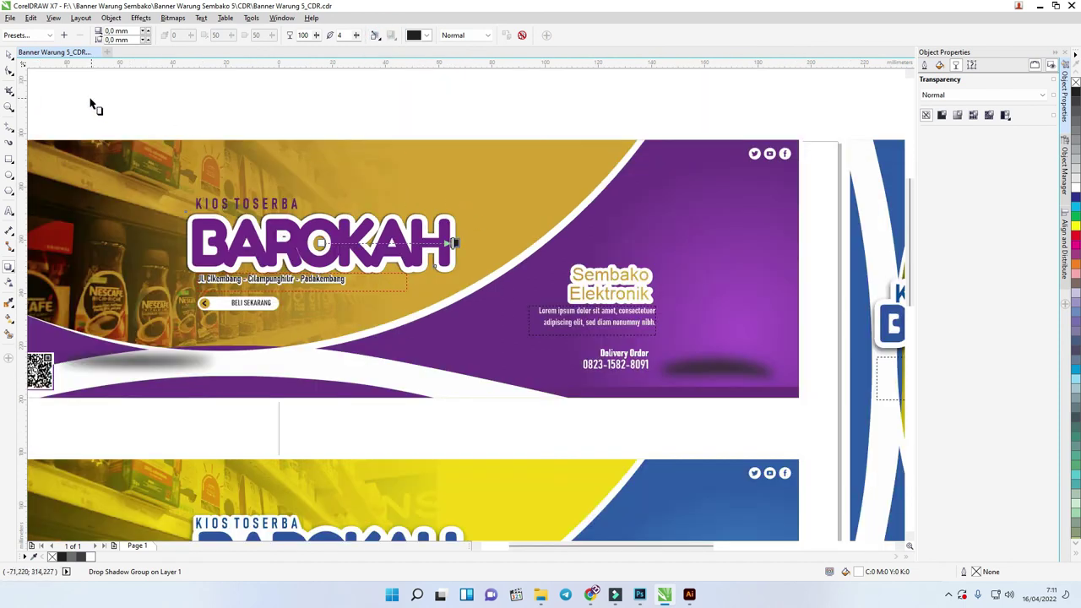
pyautogui.click(8, 55)
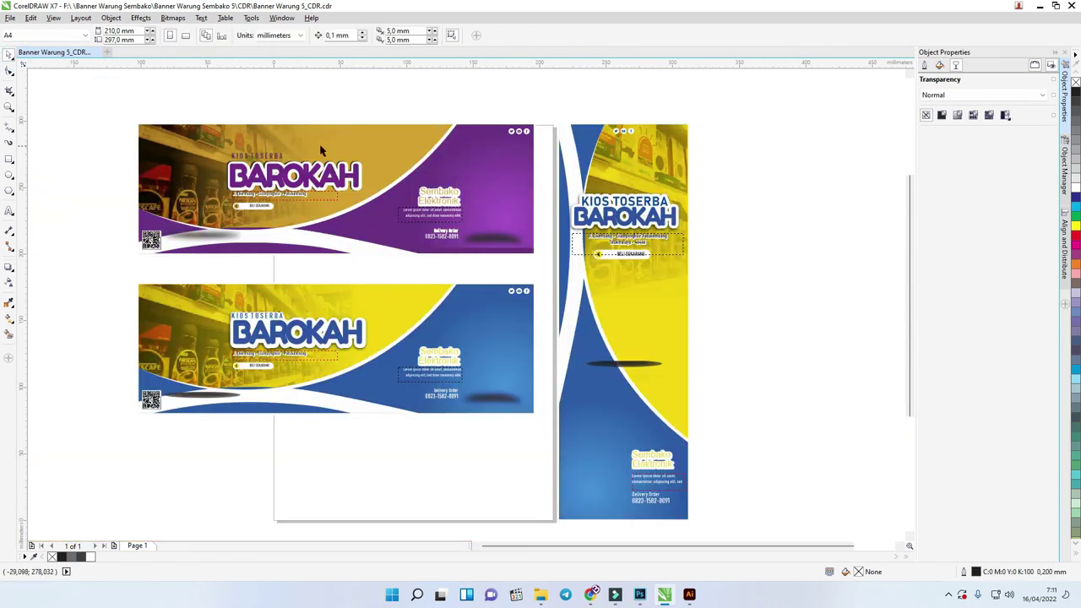
# Pull the radial fountain fill of the top banner's purple background curve in so it fits within the banner's purple area.
pyautogui.click(509, 236)
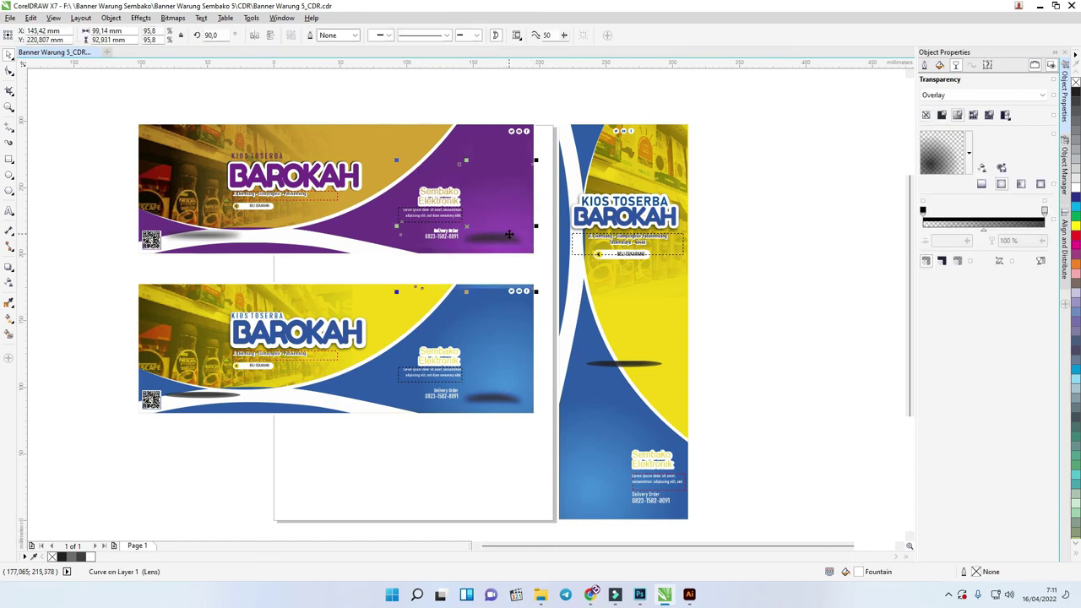
pyautogui.click(488, 138)
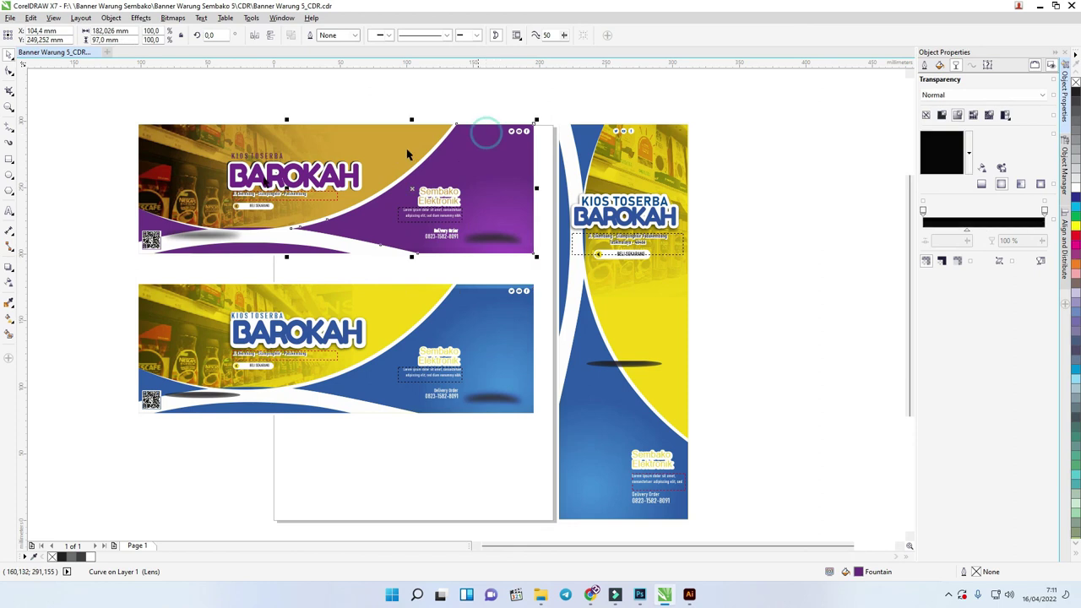
pyautogui.click(9, 318)
pyautogui.scroll(-6, 507, 221)
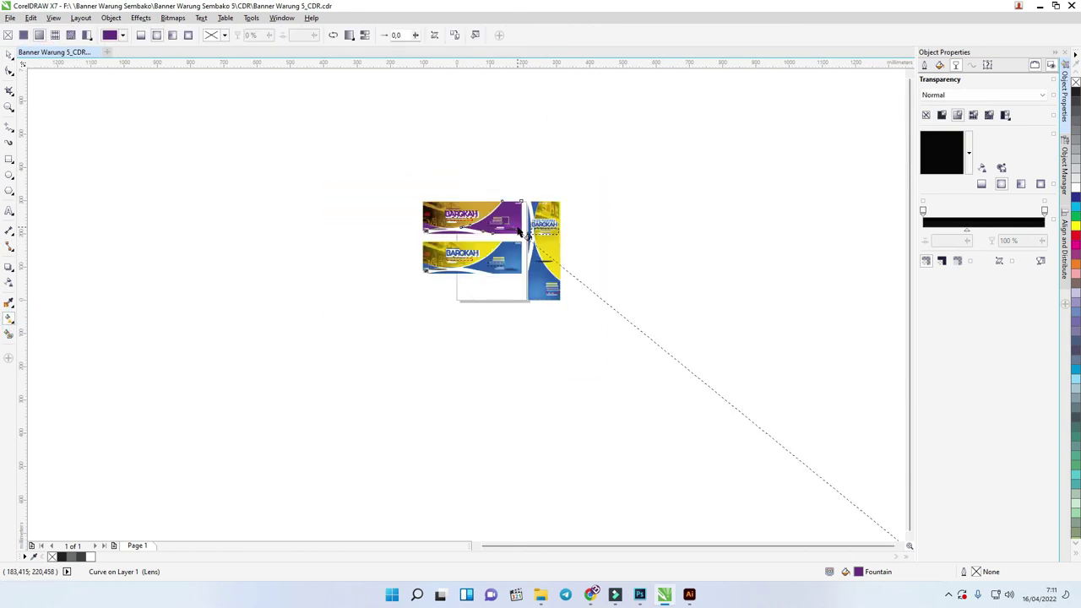
pyautogui.scroll(2, 510, 221)
pyautogui.moveTo(510, 211); pyautogui.dragTo(574, 241)
pyautogui.scroll(2, 549, 224)
pyautogui.moveTo(526, 209); pyautogui.dragTo(534, 252)
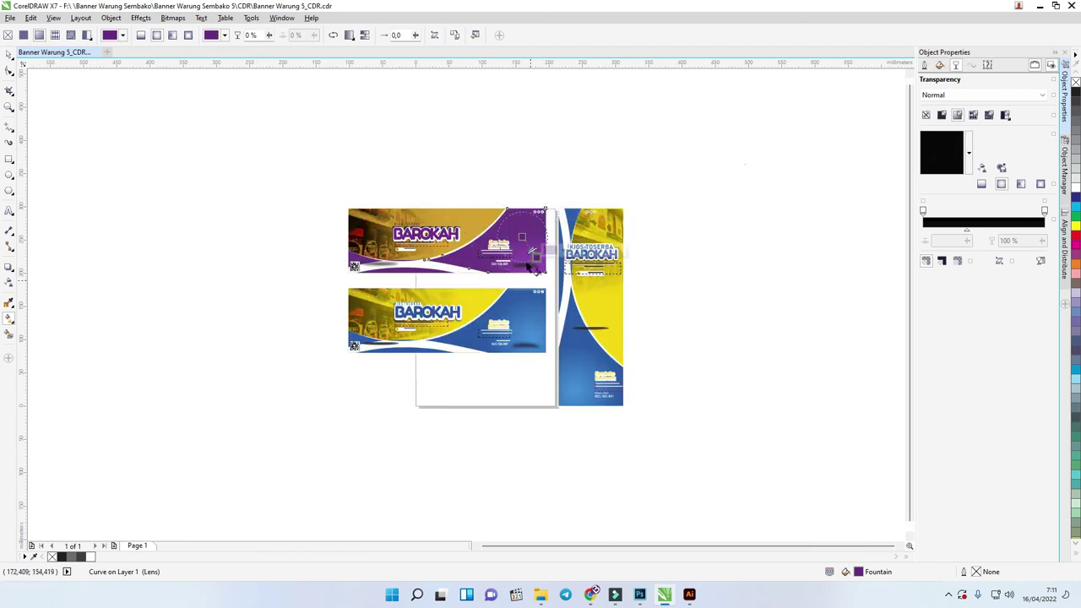
# Try dark blue and light gray as the purple background gradient's outer color, and undo the color changes.
pyautogui.click(1075, 195)
pyautogui.click(1074, 169)
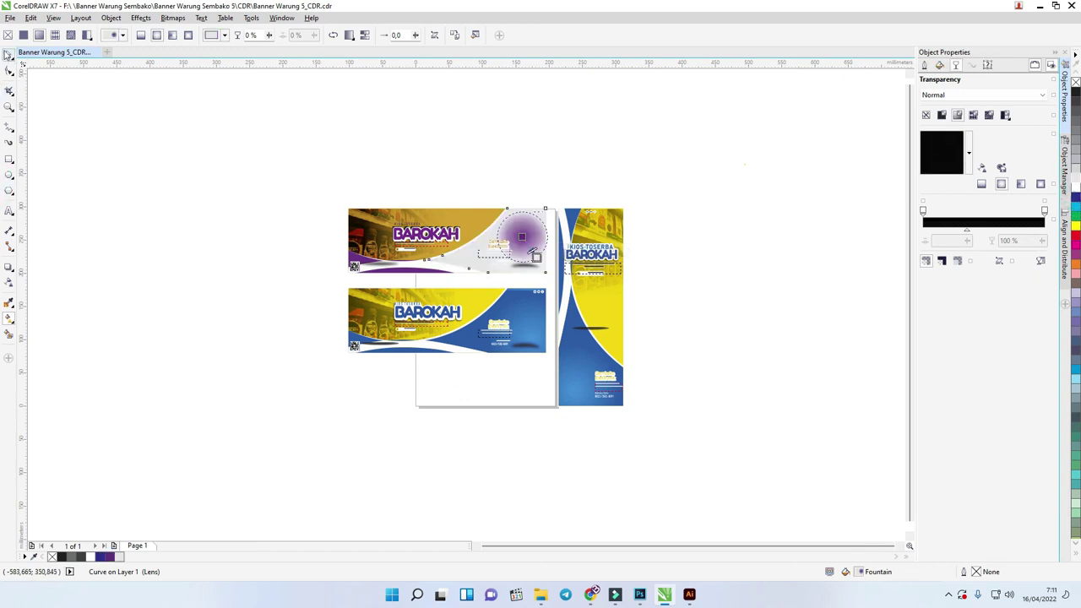
pyautogui.click(6, 56)
pyautogui.hotkey('ctrl', 'z')
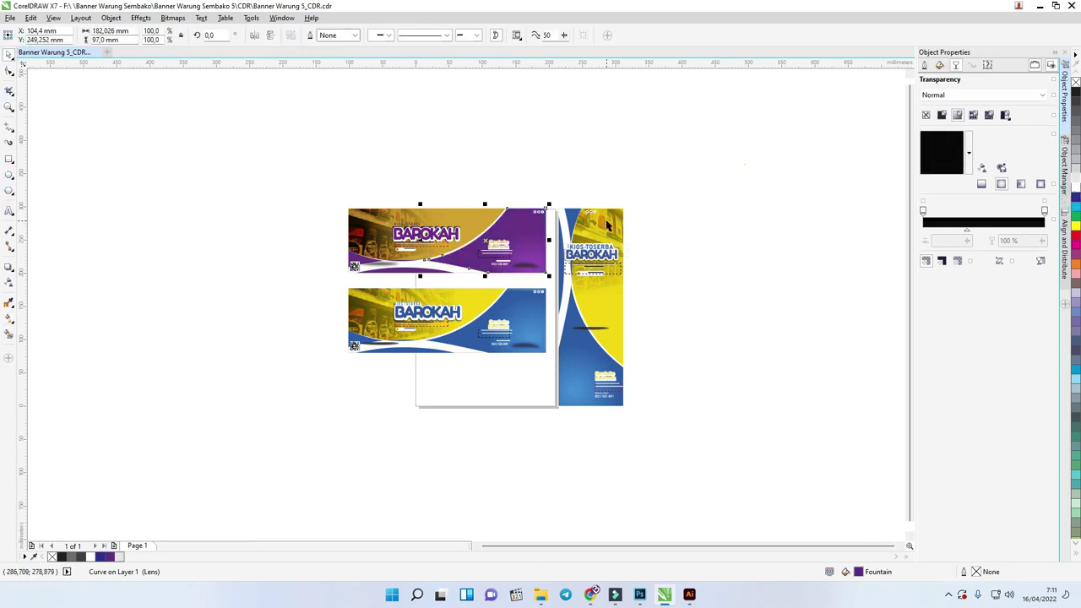
pyautogui.scroll(1, 582, 211)
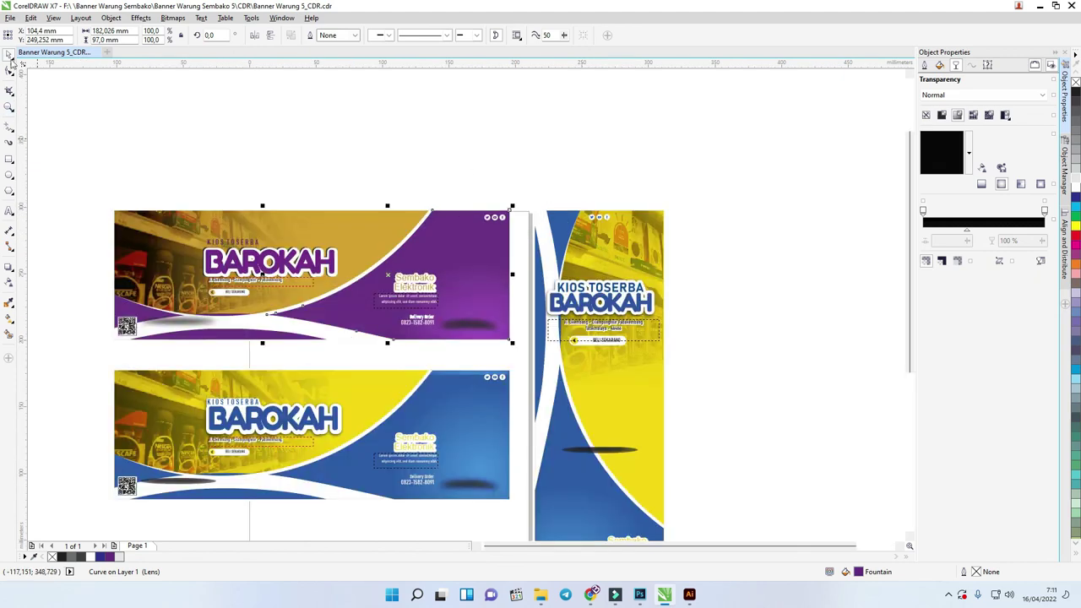
pyautogui.click(386, 128)
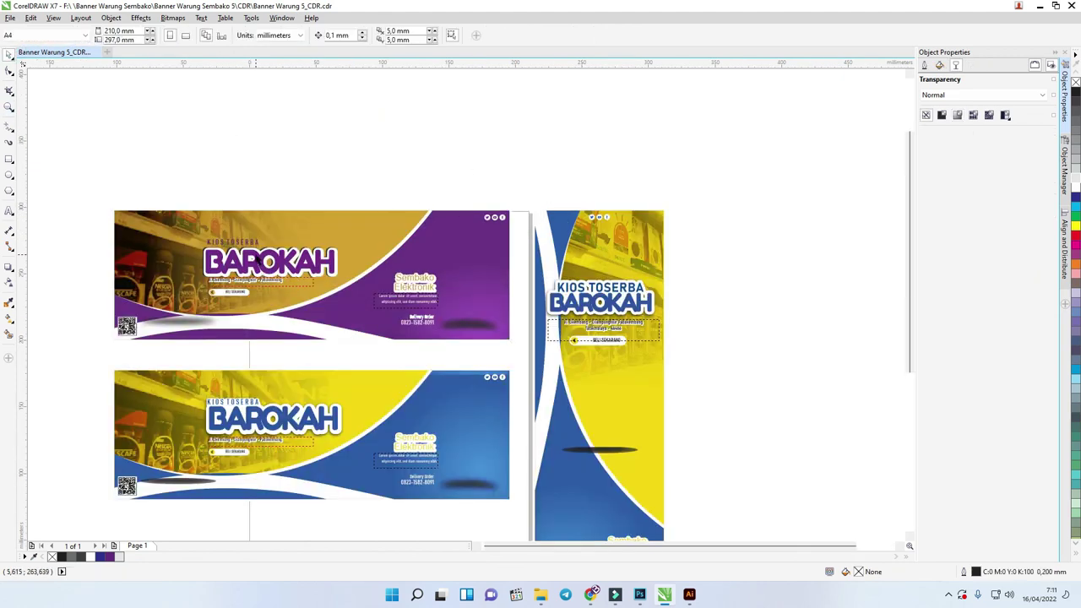
pyautogui.scroll(1, 252, 260)
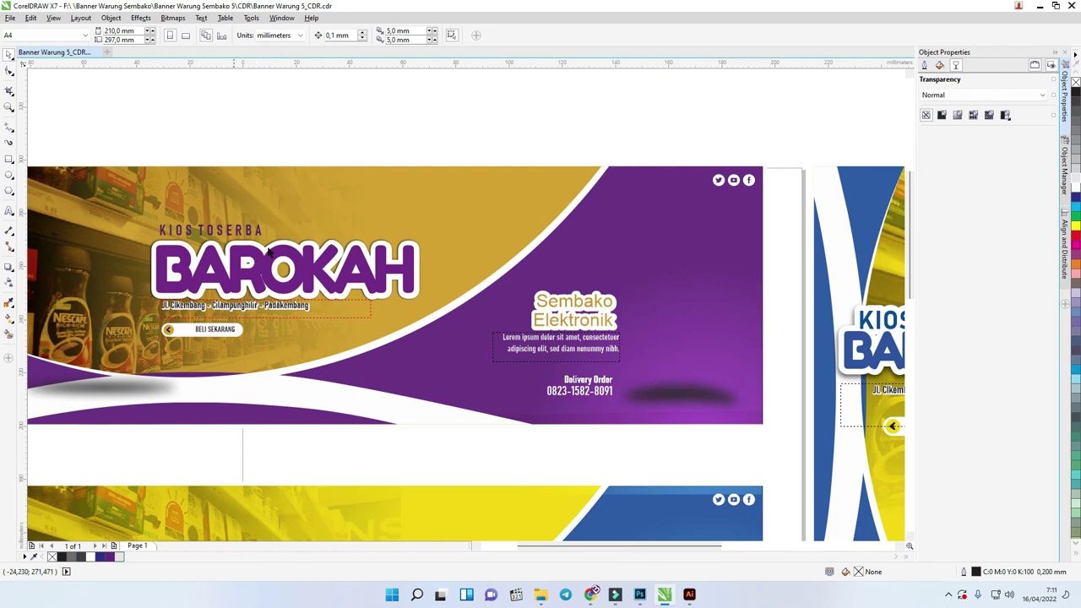
pyautogui.click(390, 277)
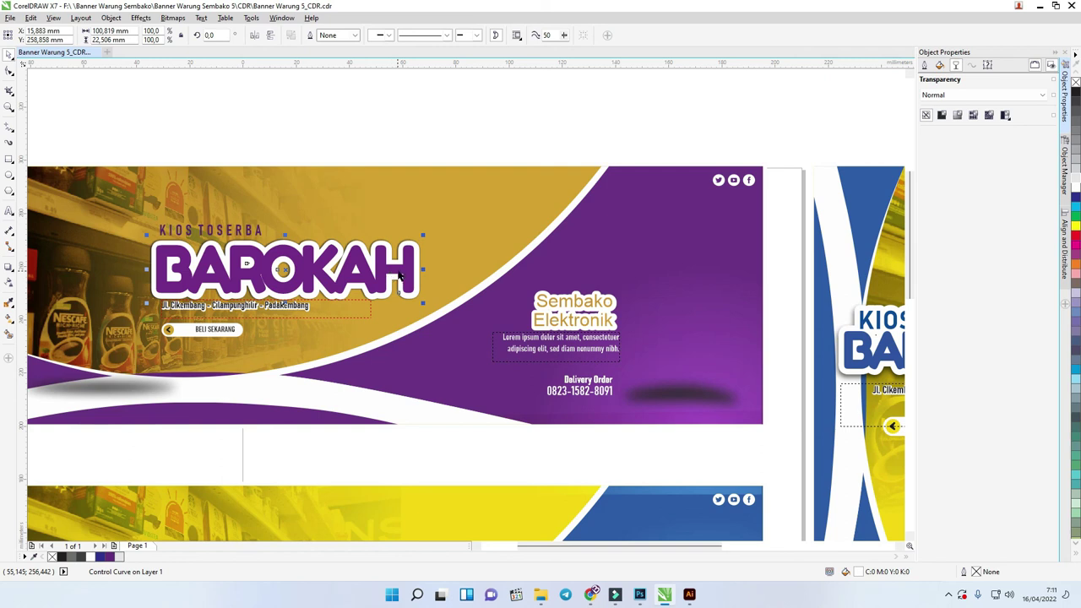
pyautogui.scroll(-1, 361, 141)
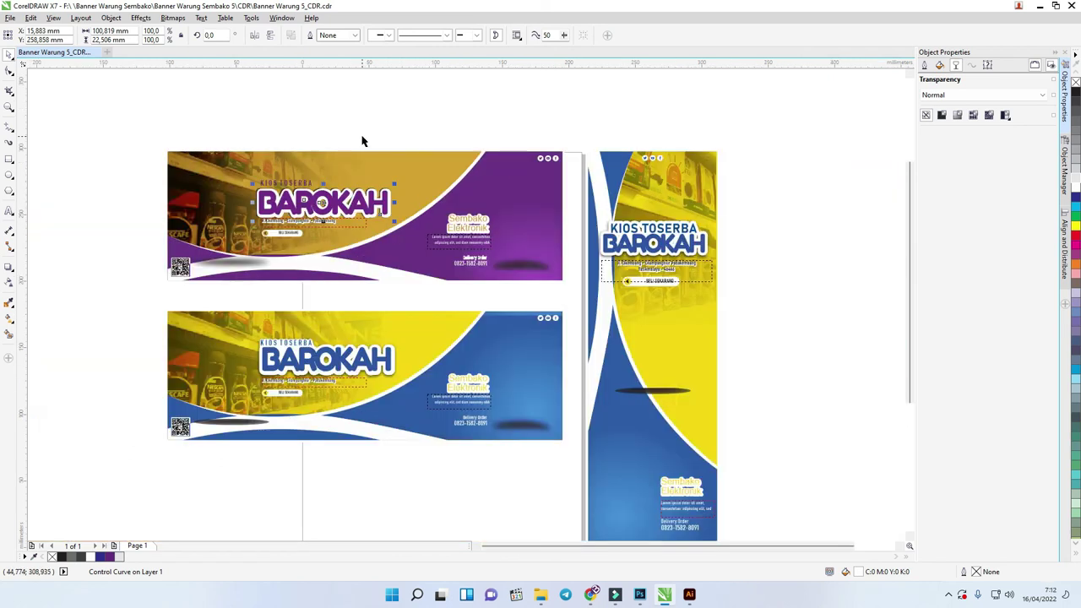